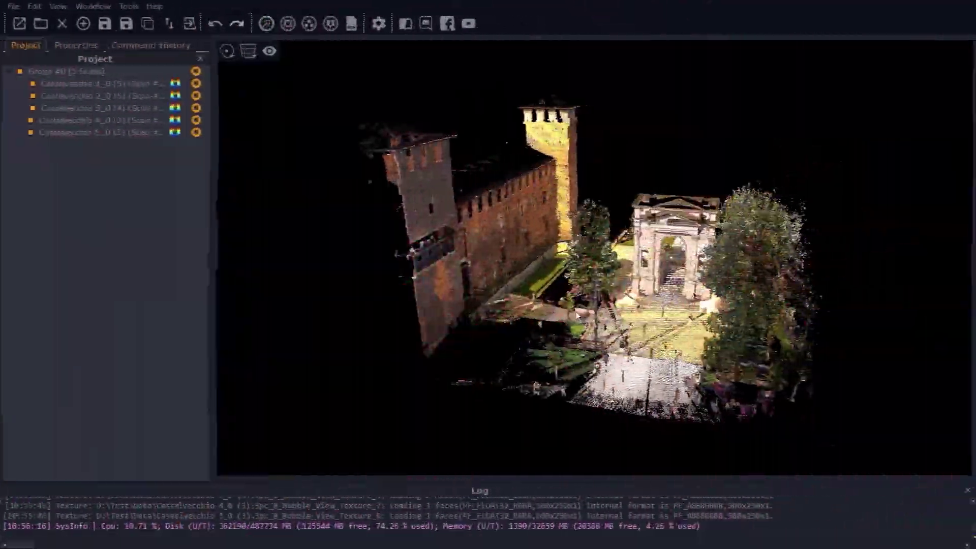
Examine the registered point cloud of the castle walls and the Roman arch up close and from several sides
scroll(573, 313, "up", 5)
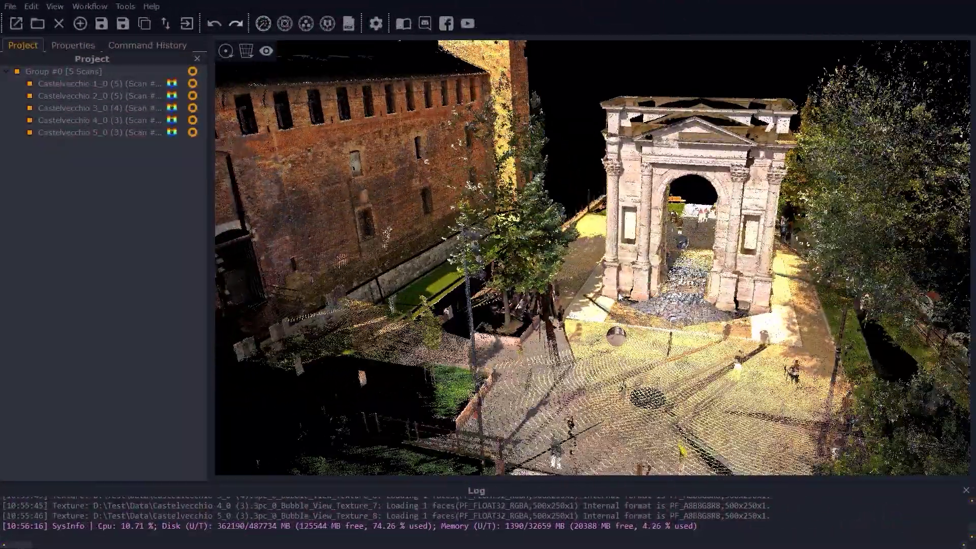
left_click_drag(621, 295, 595, 270)
scroll(595, 270, "up", 2)
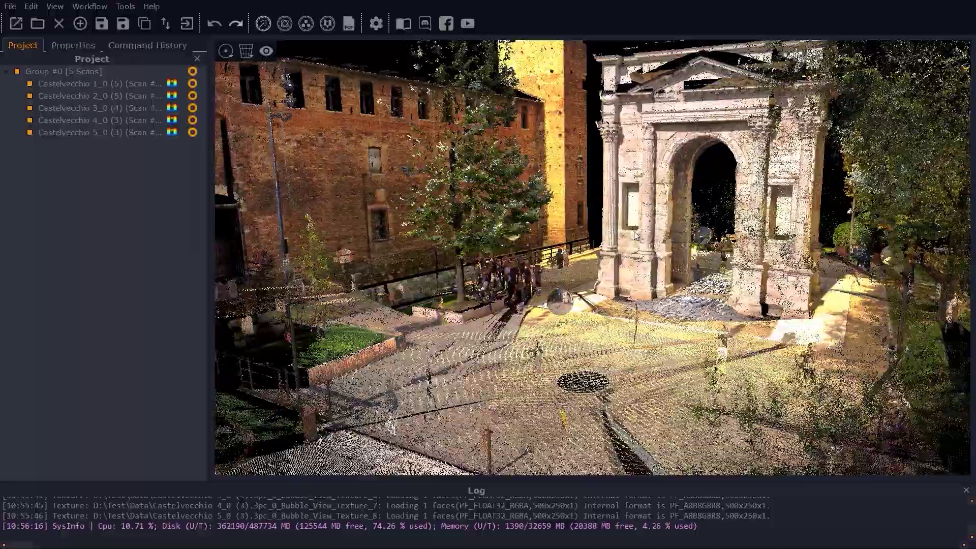
scroll(634, 235, "up", 2)
middle_click_drag(657, 186, 623, 350)
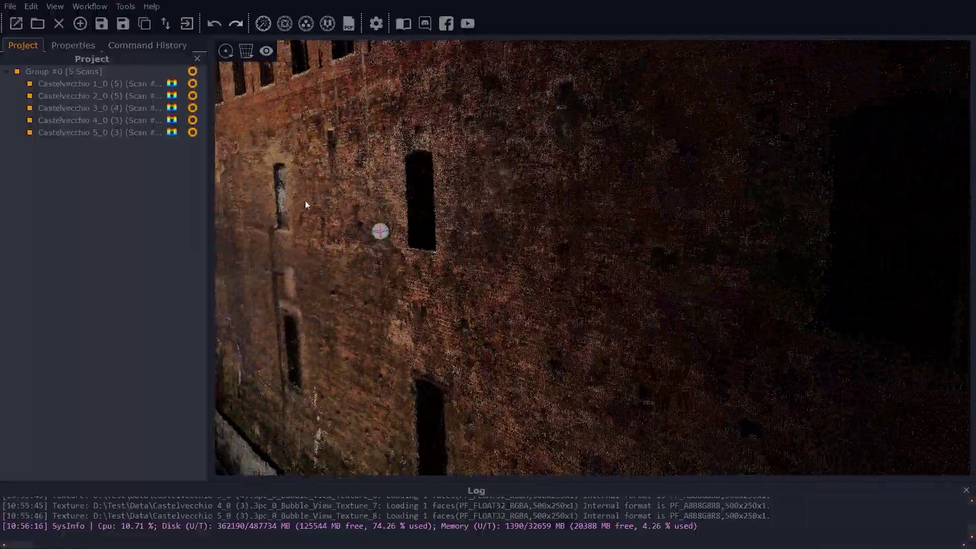
left_click_drag(305, 200, 312, 189)
middle_click_drag(319, 179, 593, 474)
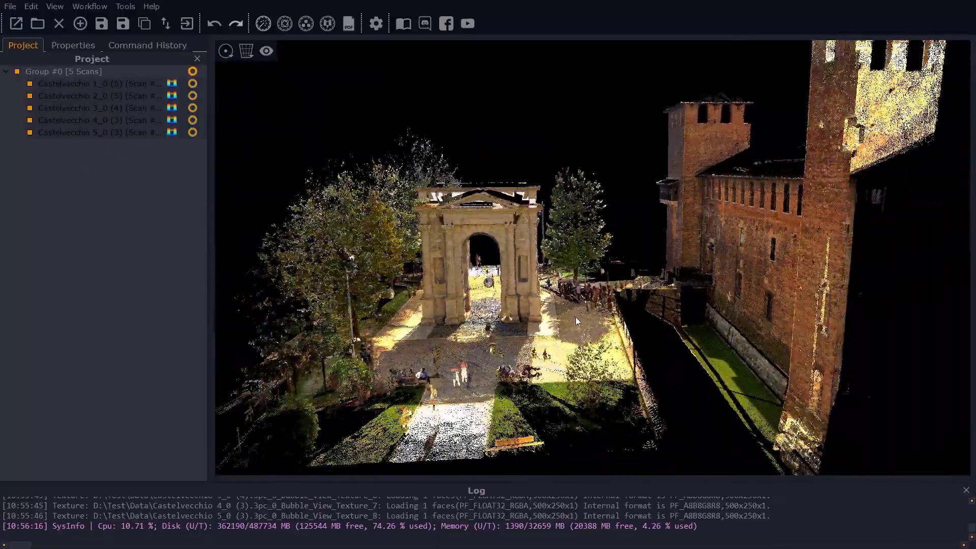
left_click_drag(576, 316, 633, 320)
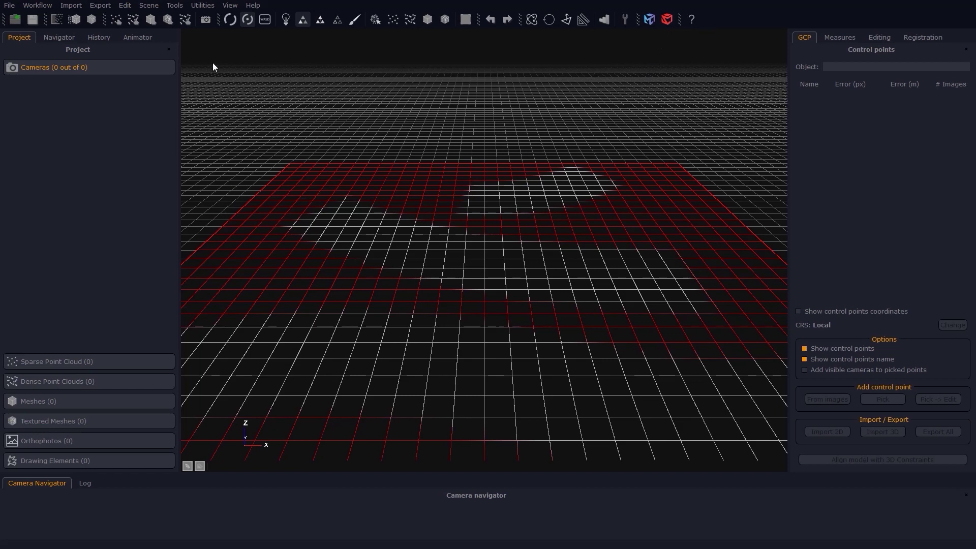
Launch Scarlet and set up a new project named Scarlet_test in D:/Test with an accuracy of 0.100 m
left_click(202, 5)
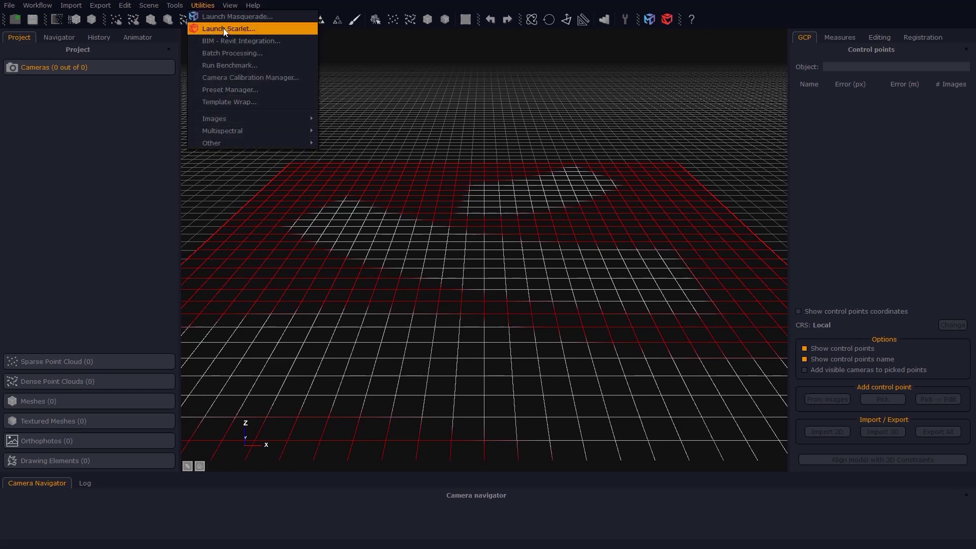
left_click(263, 29)
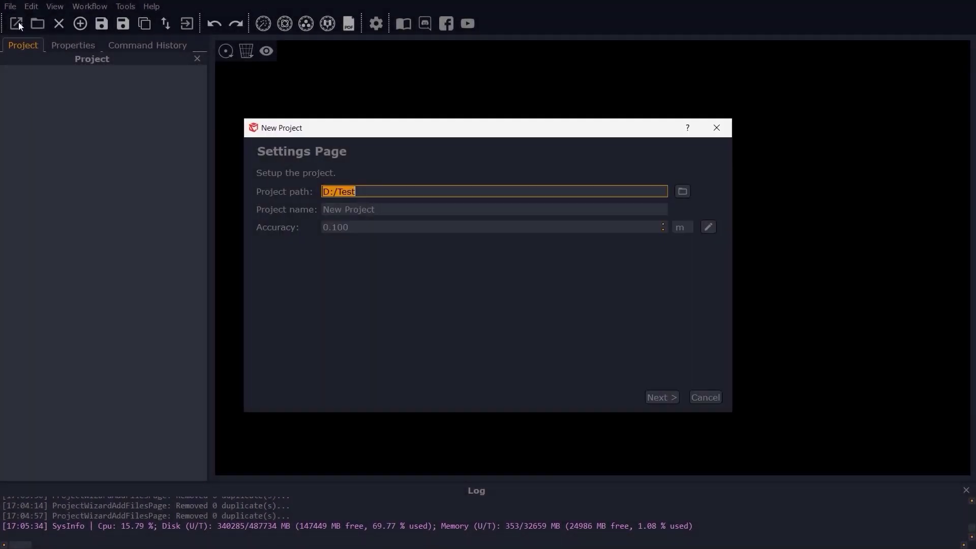
triple_click(334, 210)
type("Scanlet_test")
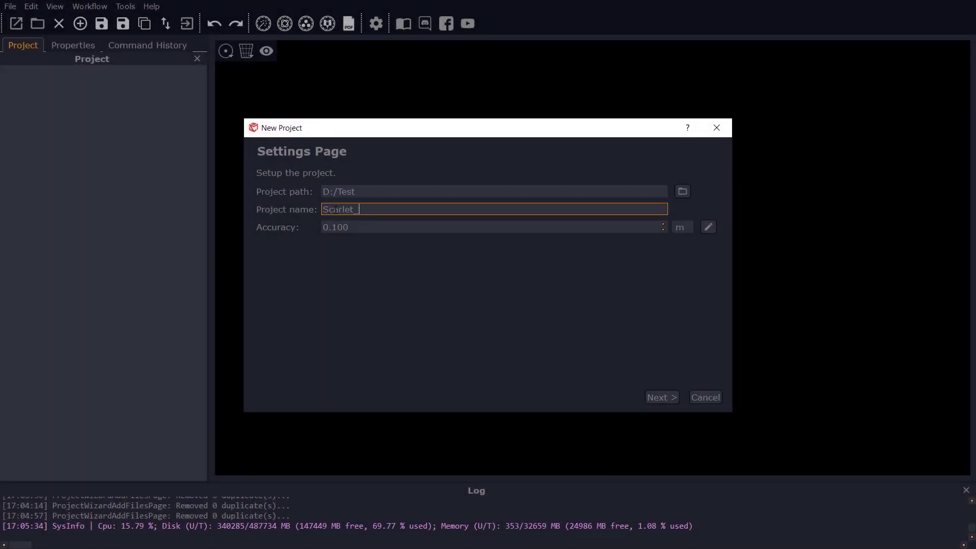
left_click(327, 229)
left_click(682, 227)
left_click(711, 249)
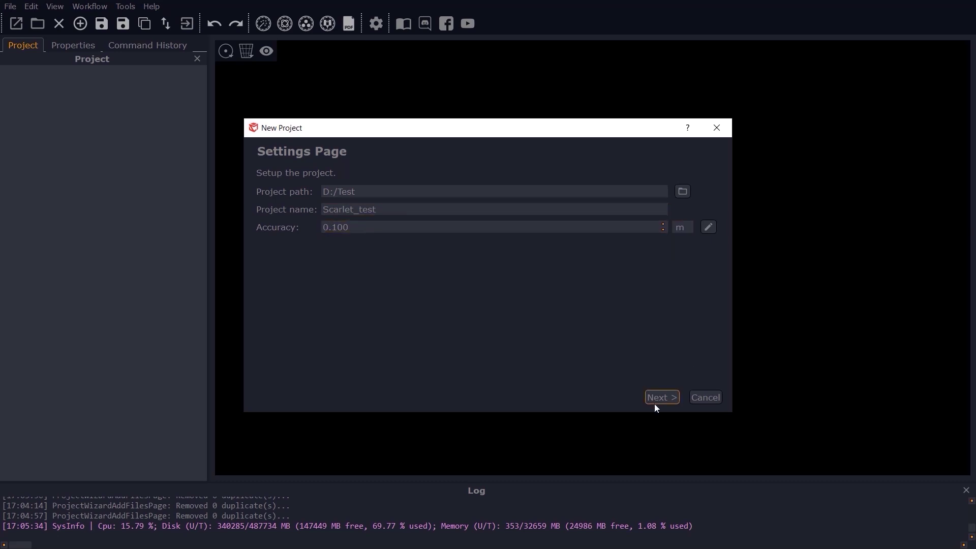
left_click(655, 403)
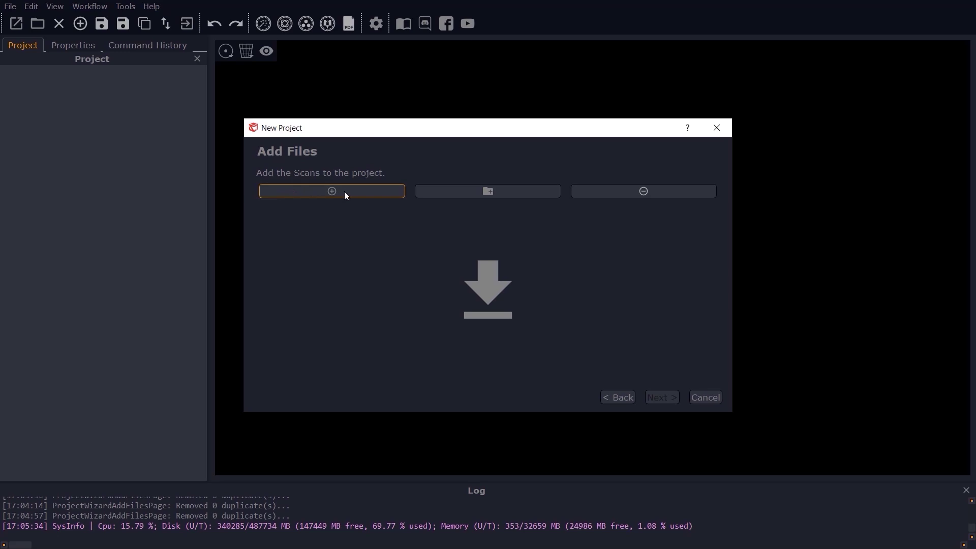
Add the five E57 scans Castelvecchio 1 to 5 from the Roman Arch folder and finish creating the project
left_click(358, 198)
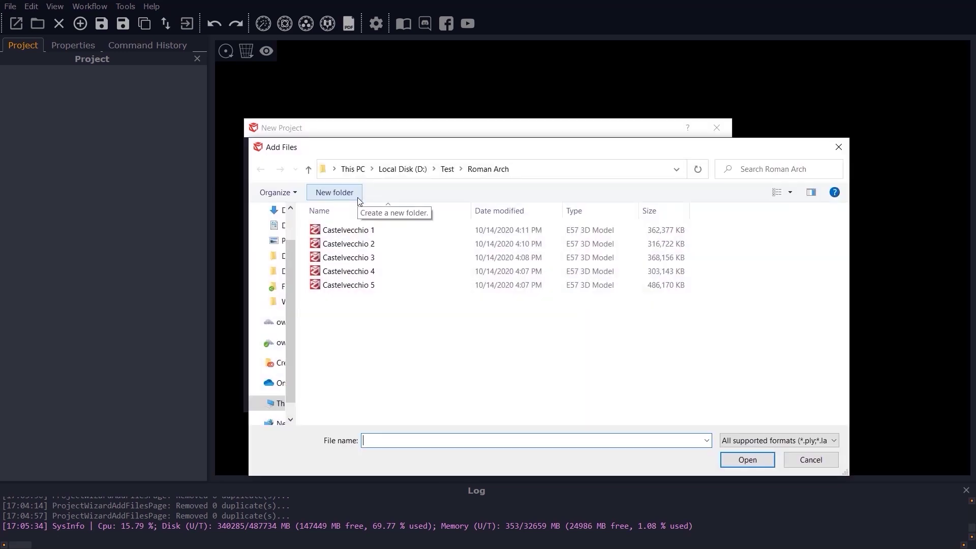
left_click_drag(360, 334, 352, 228)
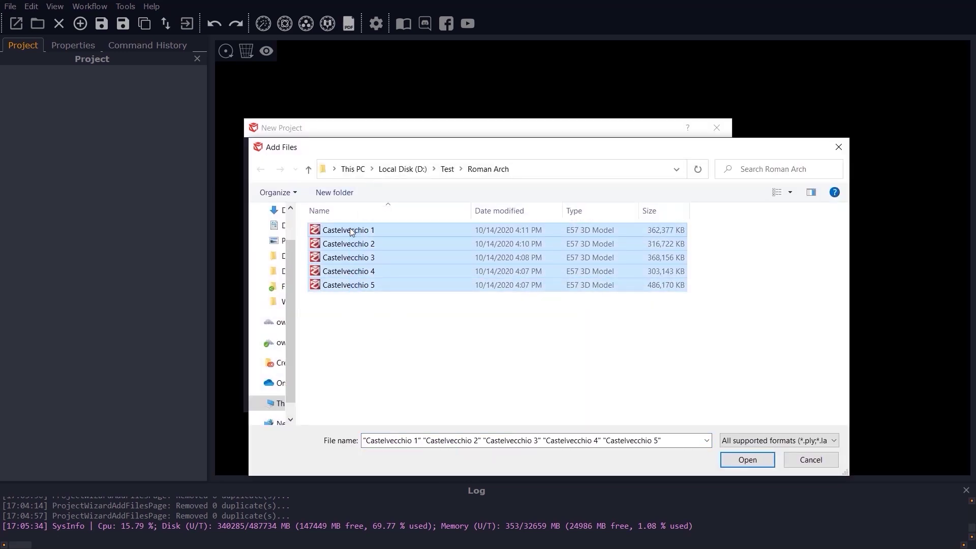
left_click(728, 459)
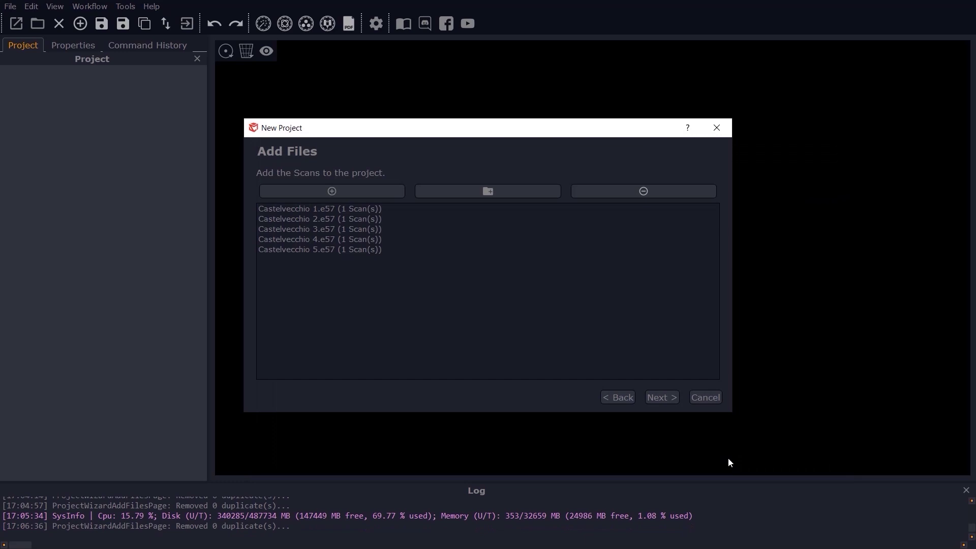
left_click(661, 398)
left_click(665, 397)
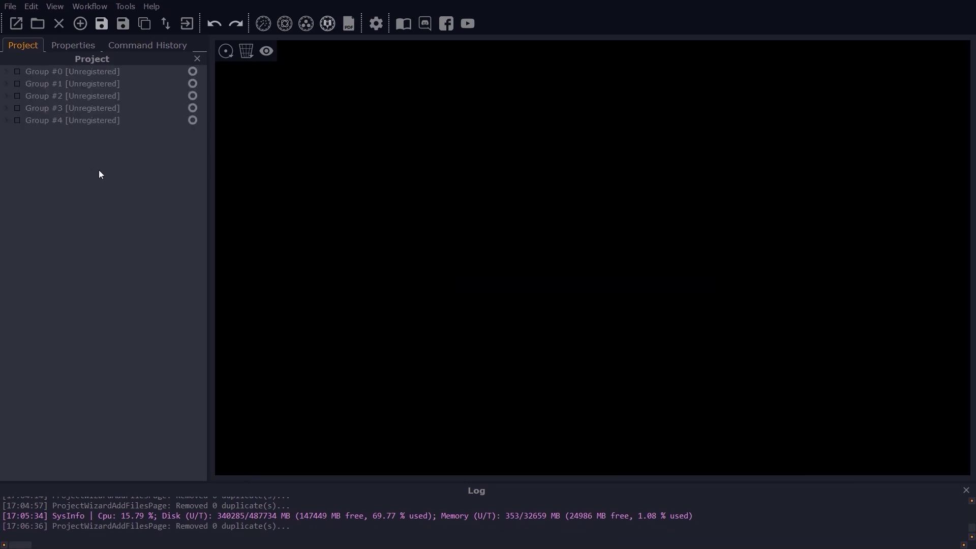
Make all five unregistered groups visible and view their overlapping point clouds from the arch side
key("ctrl+a")
right_click(83, 69)
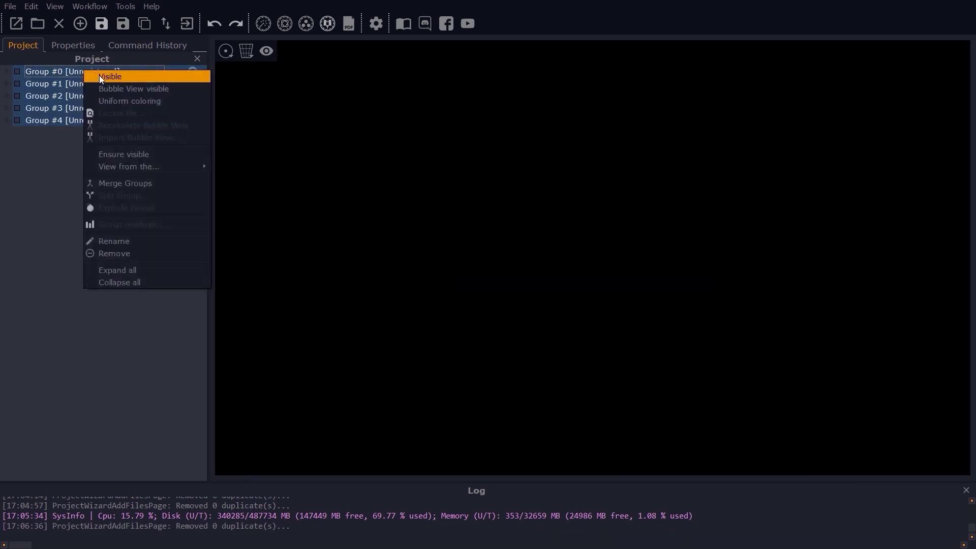
left_click(100, 75)
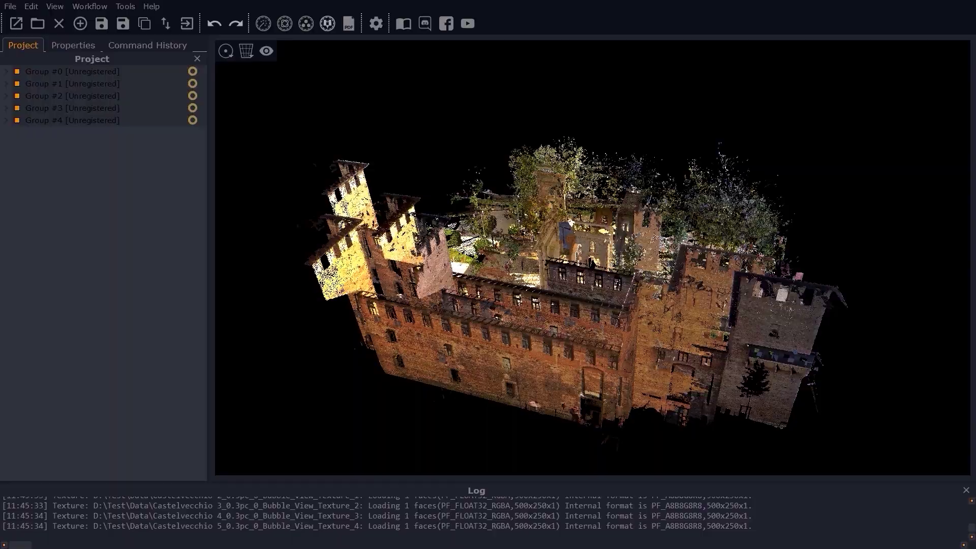
mouse_move(672, 319)
left_mouse_down()
mouse_move(631, 331)
mouse_move(523, 303)
left_mouse_up()
left_click_drag(748, 334, 638, 280)
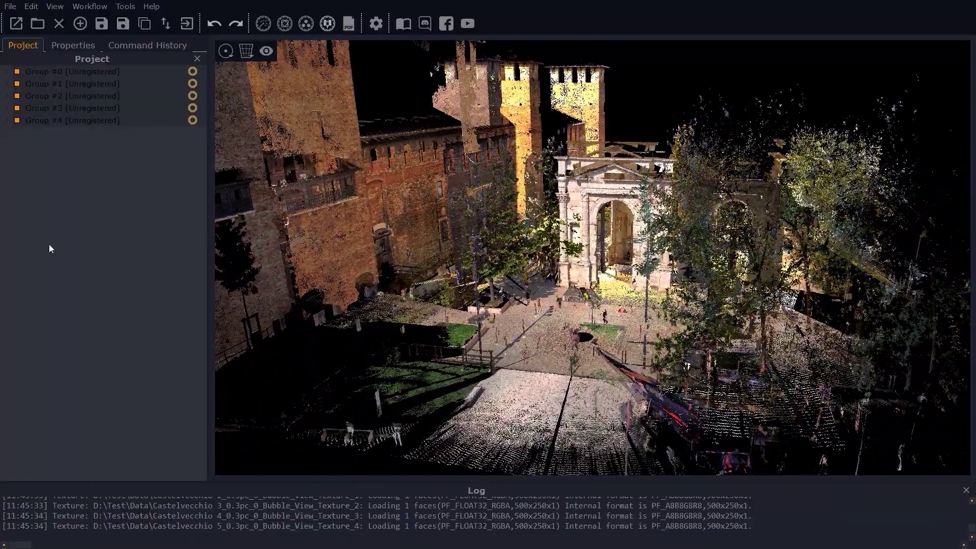
Apply uniform coloring to all five groups to tell the unaligned scans apart
left_click_drag(72, 146, 76, 72)
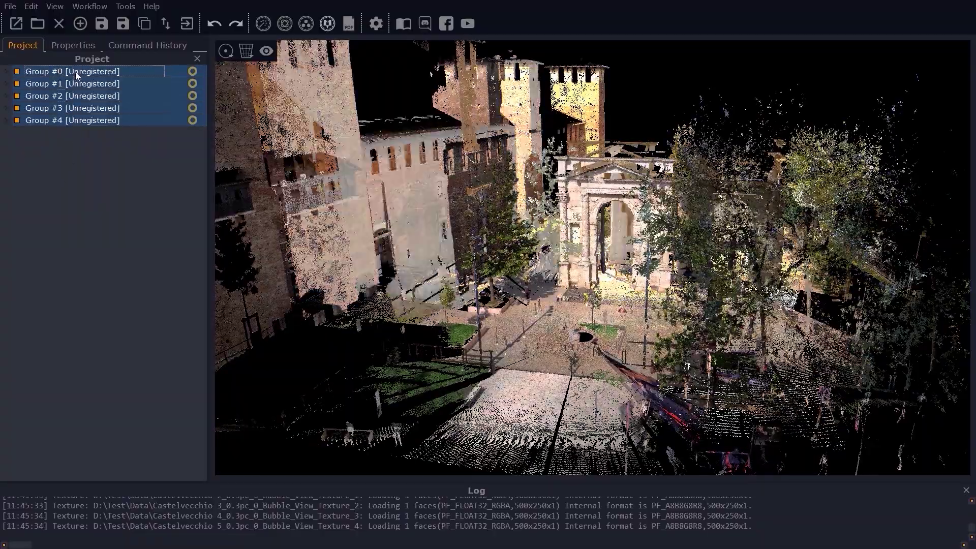
right_click(75, 72)
left_click(106, 103)
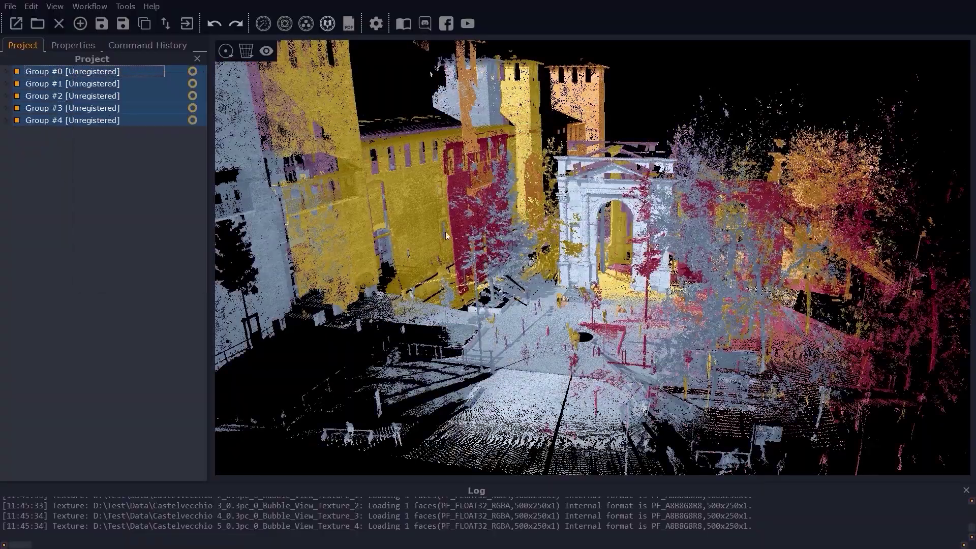
left_click_drag(448, 236, 414, 251)
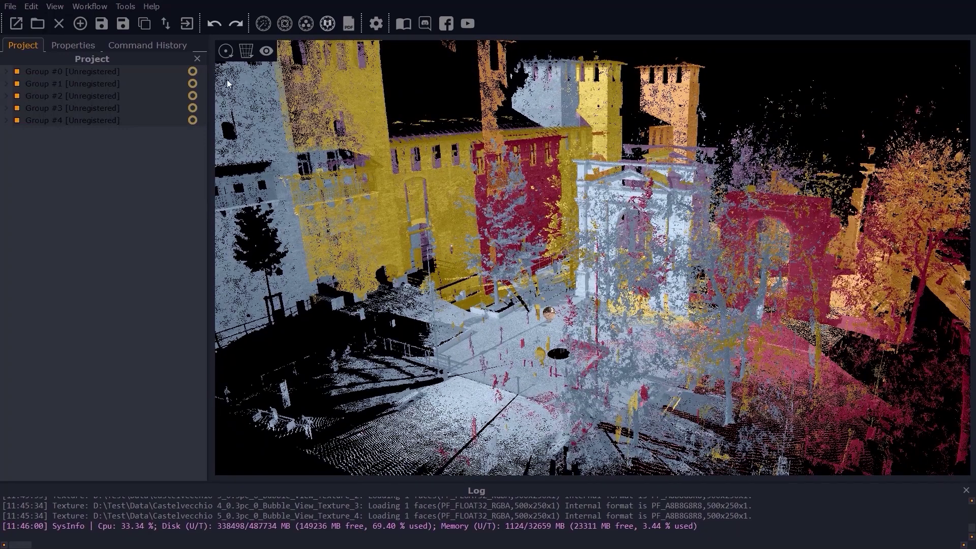
Switch the camera to Free Look navigation and move around the colored scans
left_click(223, 57)
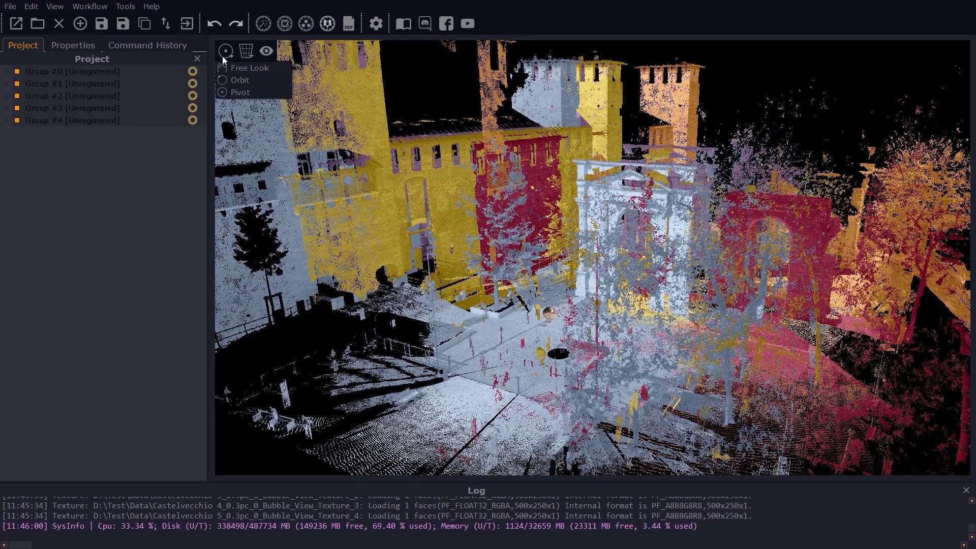
left_click(269, 69)
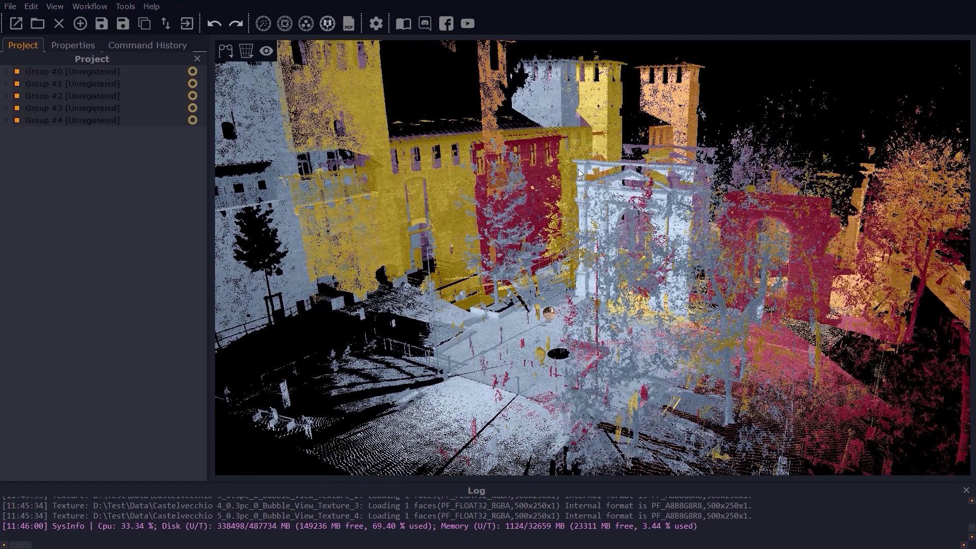
key("a")
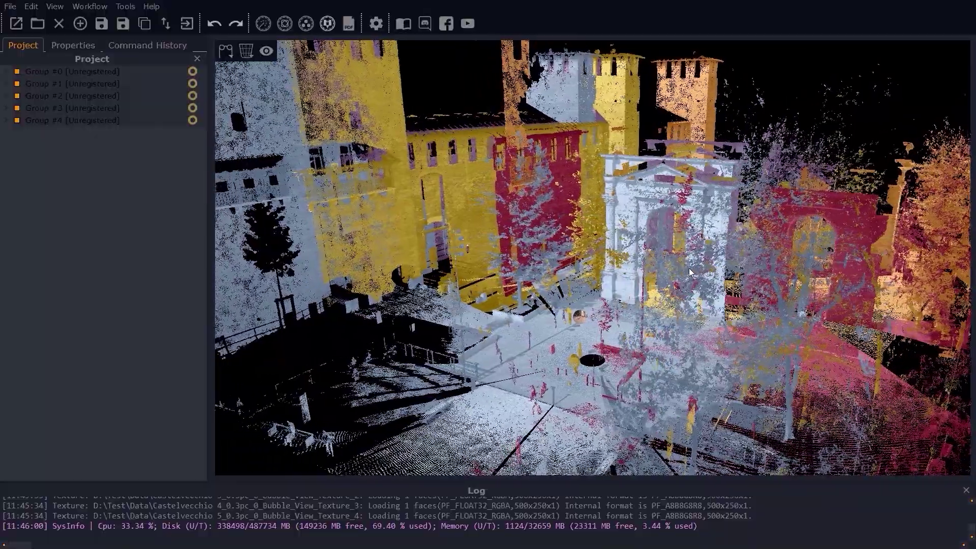
key("s")
key("d")
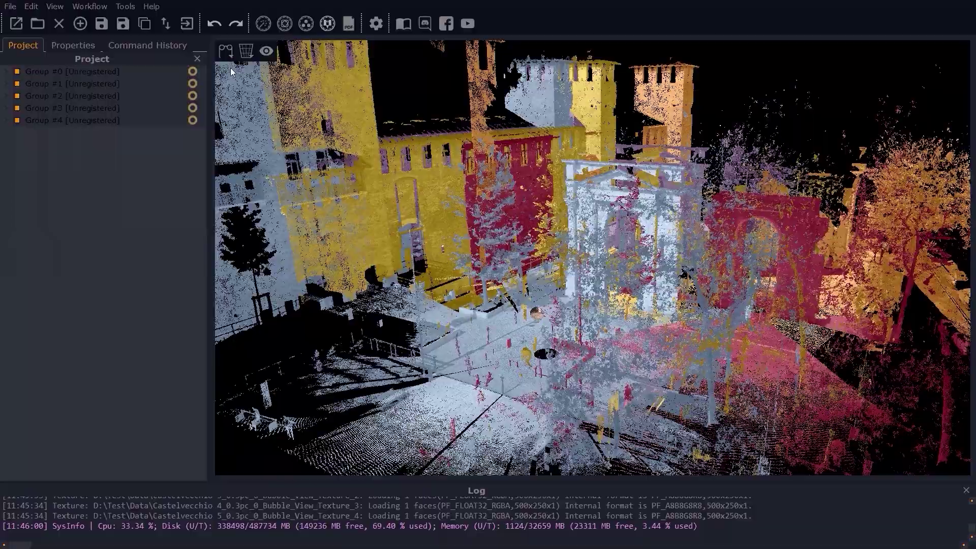
Try Orbit navigation on the colored scans, and return the camera to Pivot navigation
left_click(226, 51)
left_click(258, 81)
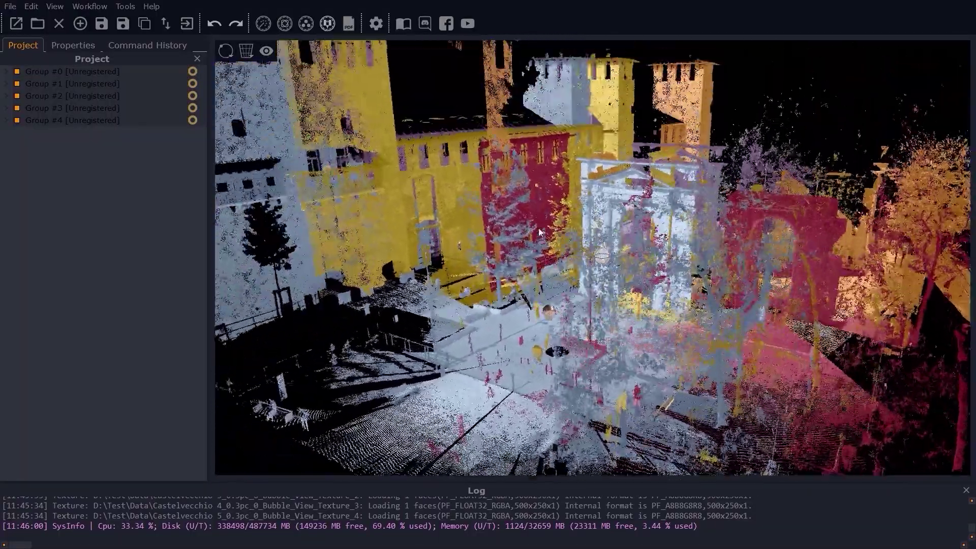
left_click_drag(538, 232, 482, 198)
left_click(224, 51)
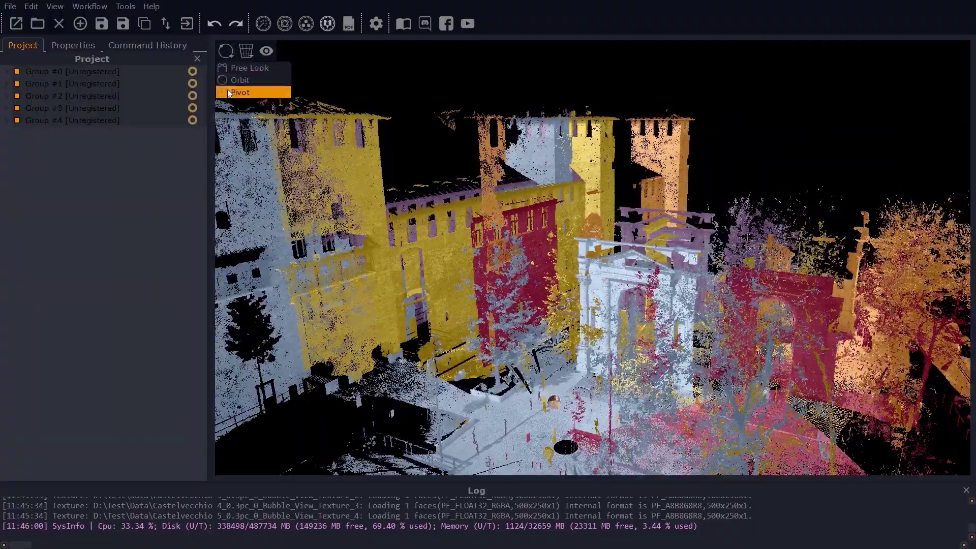
left_click(237, 91)
left_click_drag(514, 265, 456, 260)
left_click_drag(636, 301, 701, 292)
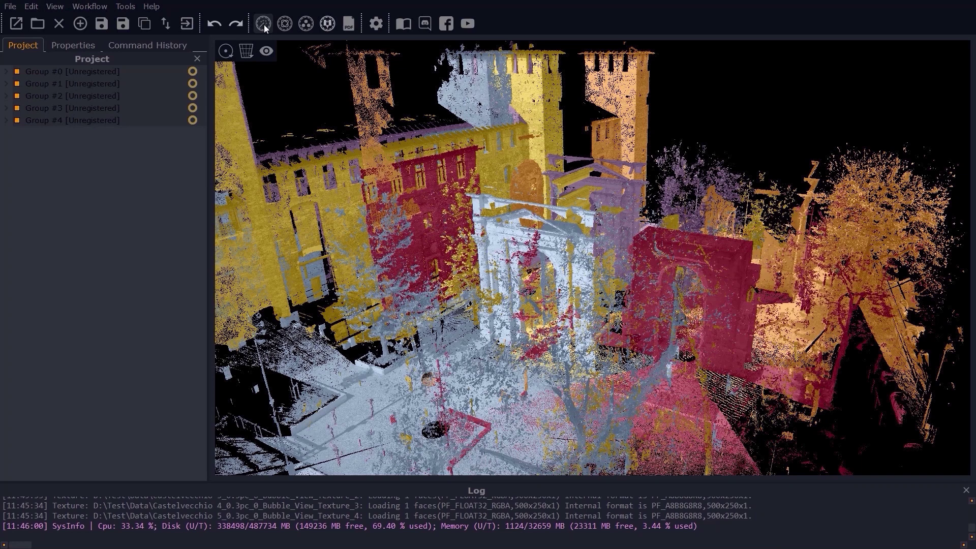
Run Automatic Registration on Groups #0 to #4 with a 0.5 m inliers threshold, downscale factor 1, 7,500 keypoints and Accurate matching
left_click(263, 25)
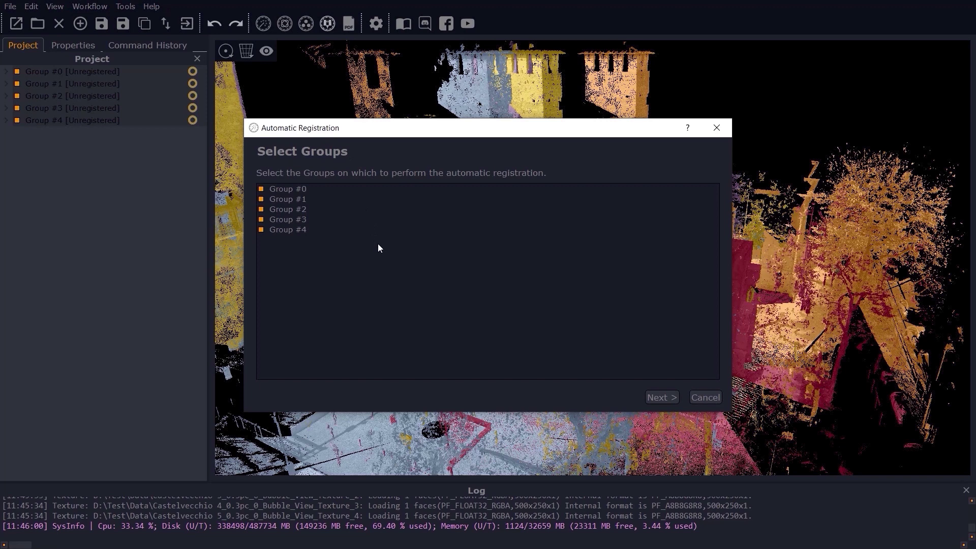
left_click(661, 397)
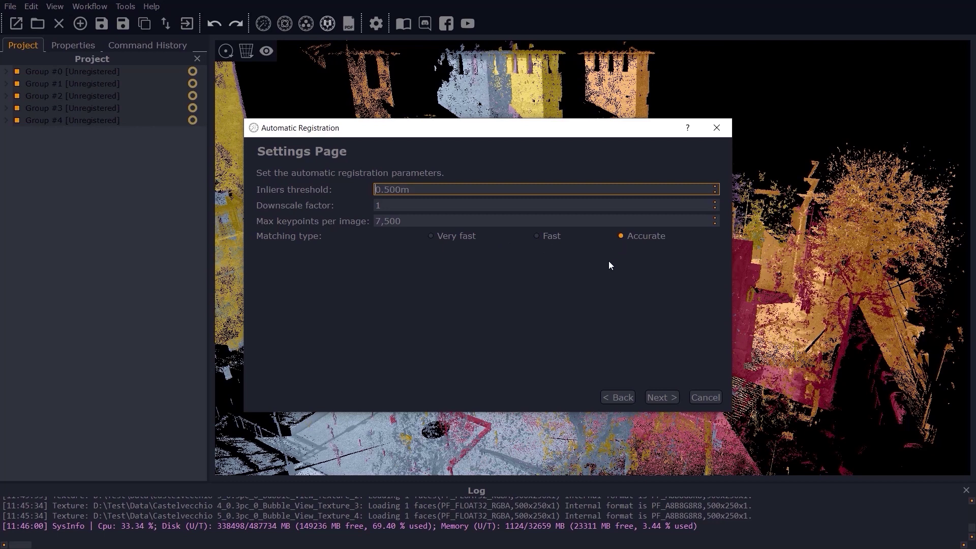
left_click(672, 398)
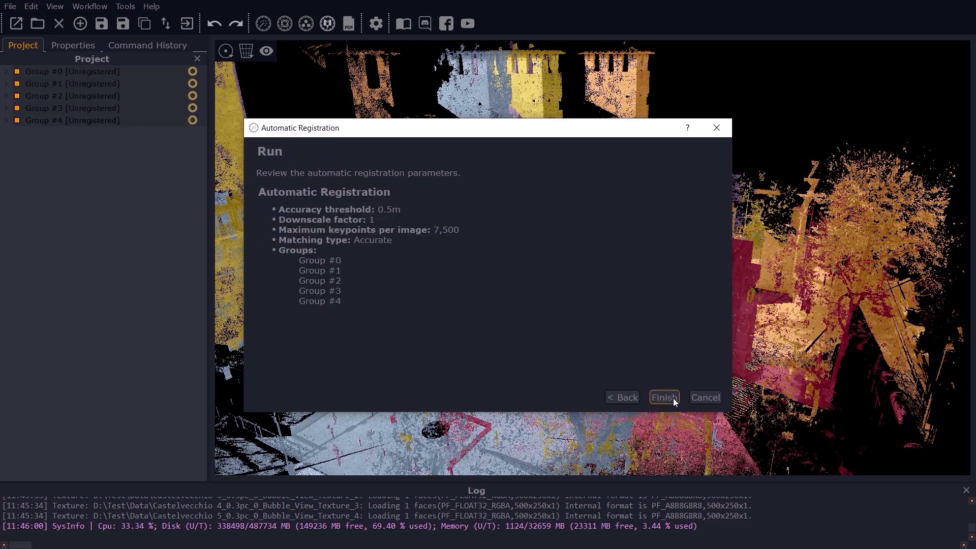
left_click(666, 398)
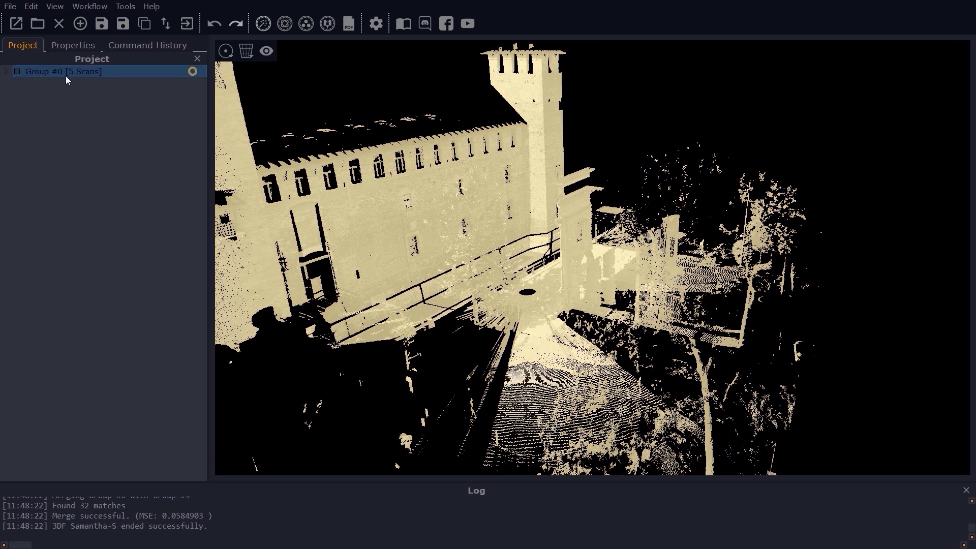
Expand the registered Group #0 and make the scans Castelvecchio 2 to 5 visible
left_click(6, 71)
left_click(53, 131)
left_click(53, 95, "shift")
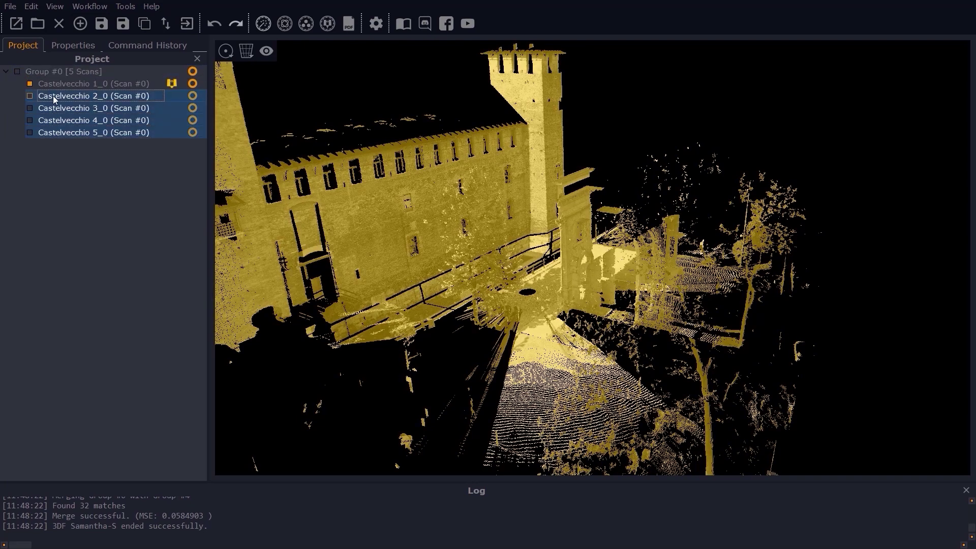
right_click(69, 97)
left_click(90, 105)
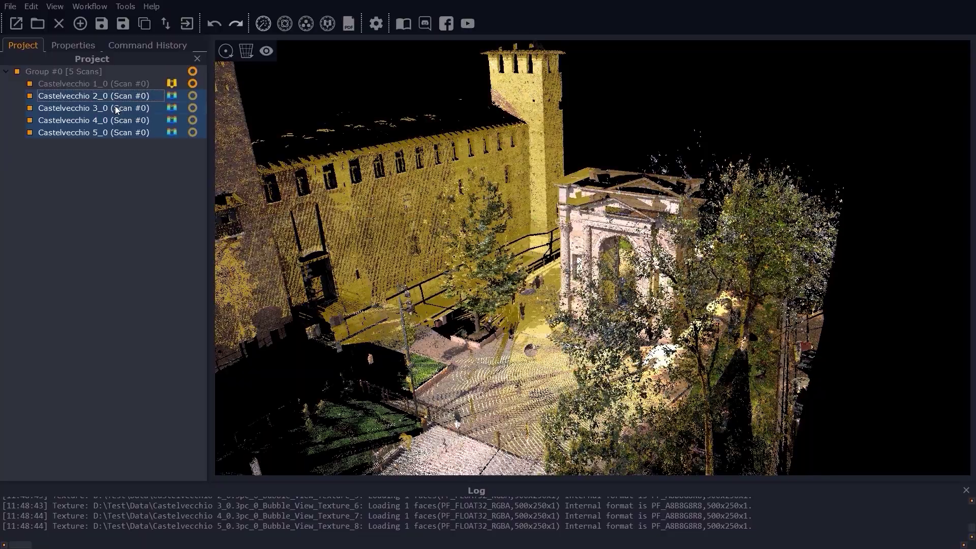
Turn off uniform coloring for the Castelvecchio 1 scan and inspect the aligned arch up close
right_click(120, 85)
left_click(153, 114)
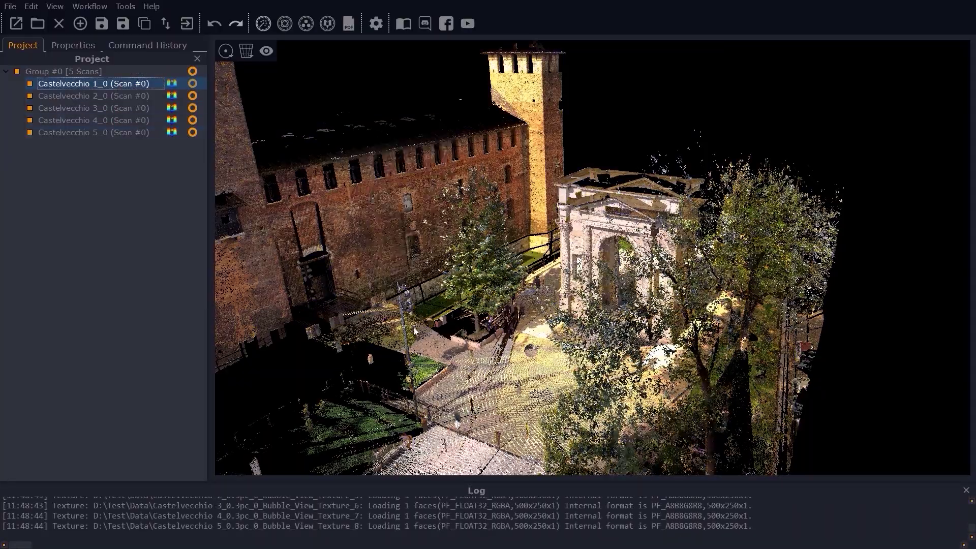
left_click_drag(413, 327, 551, 354)
scroll(679, 232, "up", 5)
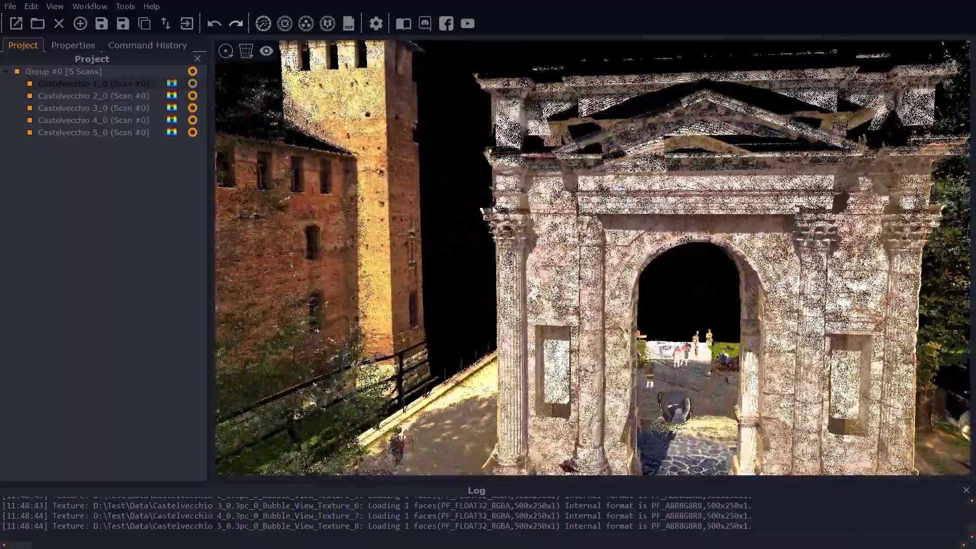
Turn on uniform coloring for all five scans, Castelvecchio 1 to Castelvecchio 5
left_click_drag(494, 209, 448, 214)
scroll(847, 178, "down", 2)
left_click_drag(373, 325, 309, 339)
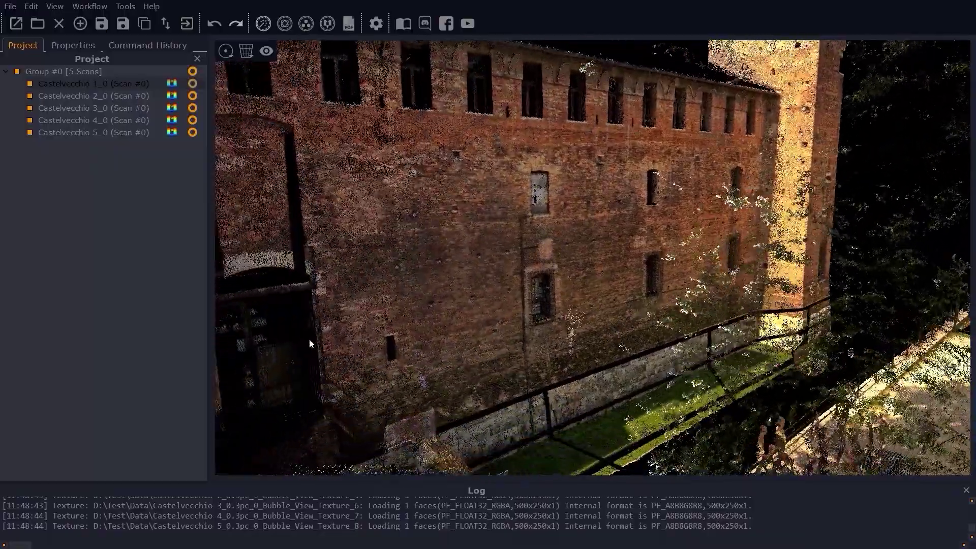
scroll(445, 287, "down", 1)
scroll(445, 286, "down", 2)
left_click(64, 83)
left_click(66, 131, "shift")
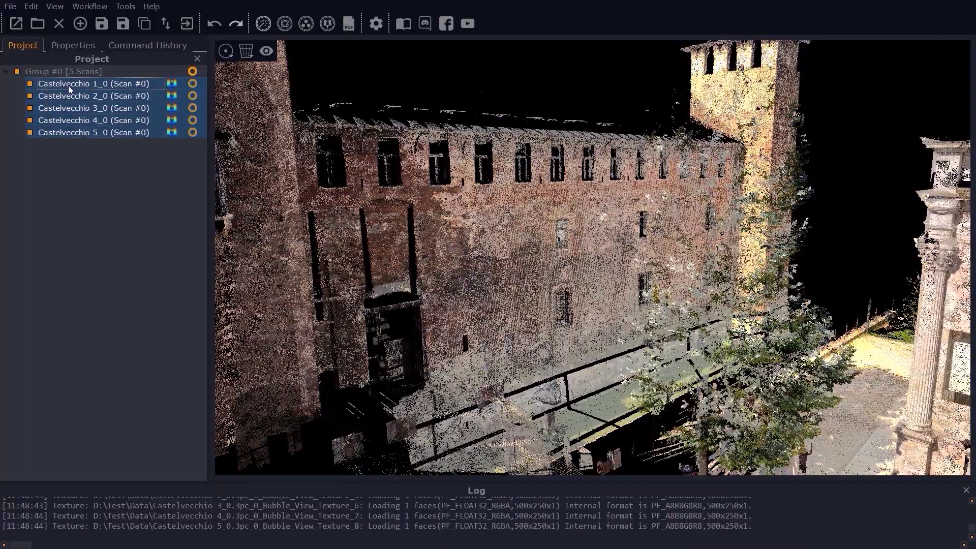
right_click(68, 85)
left_click(97, 117)
Examine how the uniformly colored scans overlap on the castle facade, then across the whole site with the arch
scroll(547, 209, "up", 3)
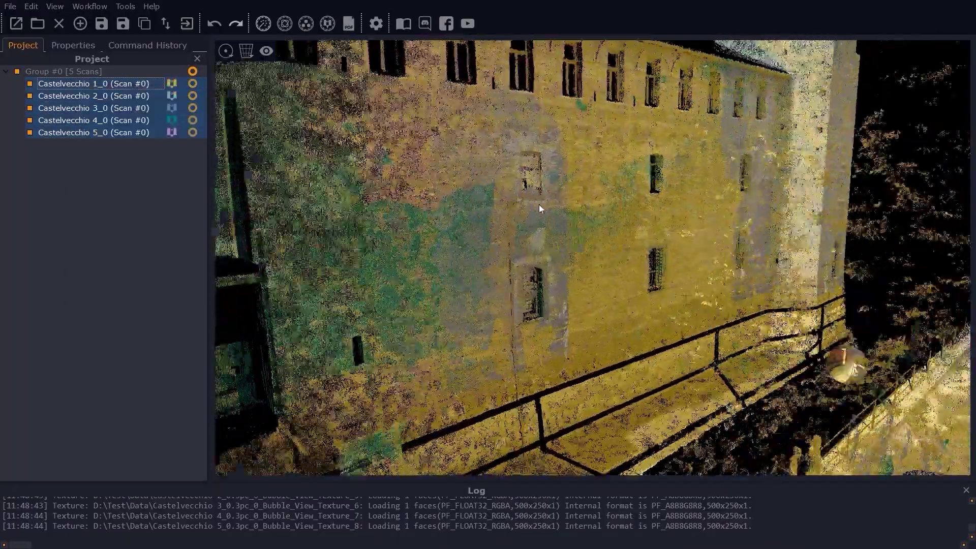
left_click_drag(539, 204, 531, 322)
middle_click_drag(532, 322, 557, 346)
middle_click_drag(459, 172, 656, 402)
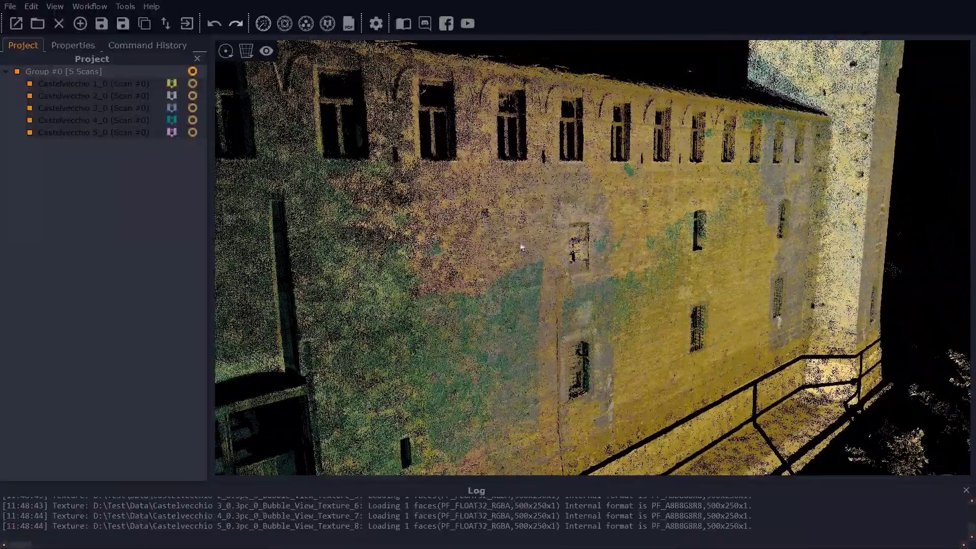
mouse_move(487, 203)
middle_mouse_down()
mouse_move(585, 284)
mouse_move(656, 245)
middle_mouse_up()
left_click_drag(657, 261, 550, 259)
middle_click_drag(847, 258, 542, 242)
scroll(551, 229, "down", 6)
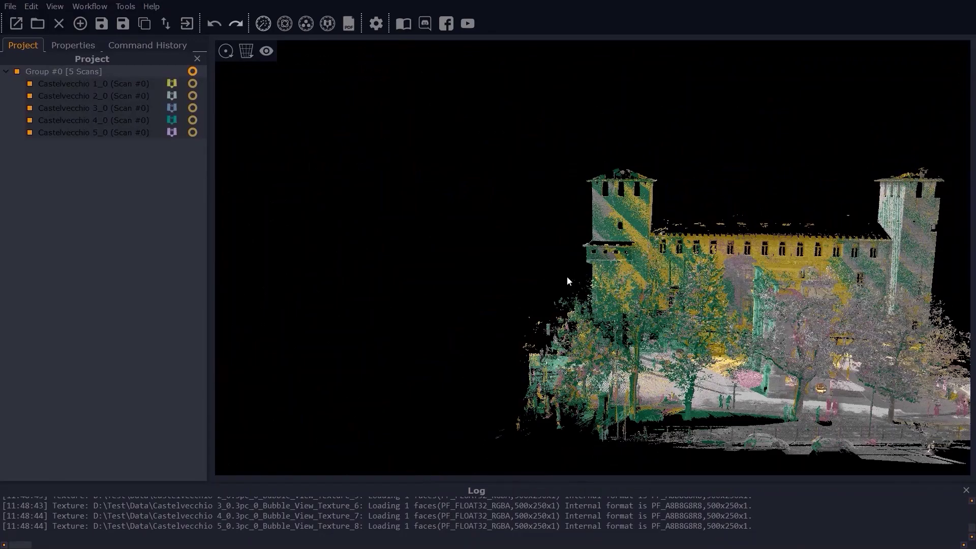
left_click_drag(566, 276, 489, 276)
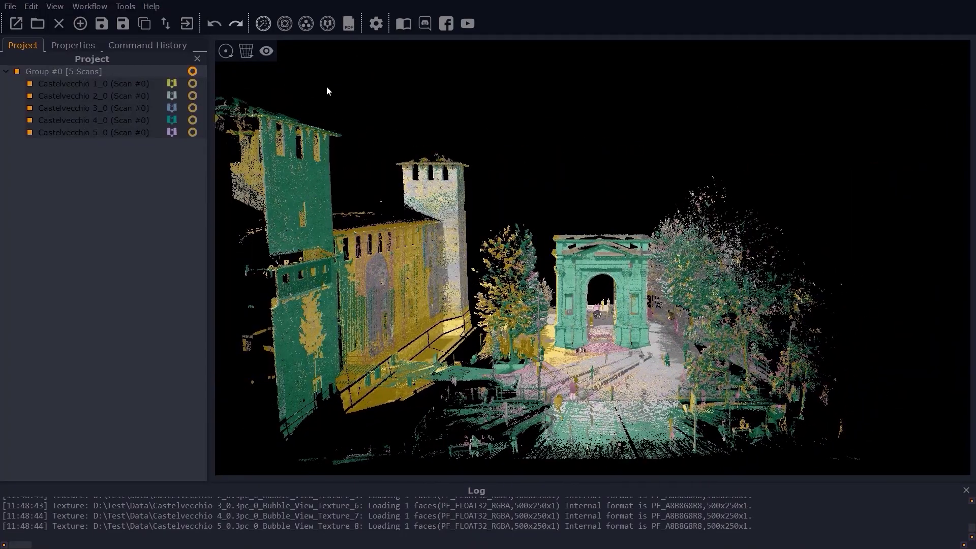
Start a Multi-ICP bundle adjustment on Group #0 and continue to its scan pairings
left_click(328, 24)
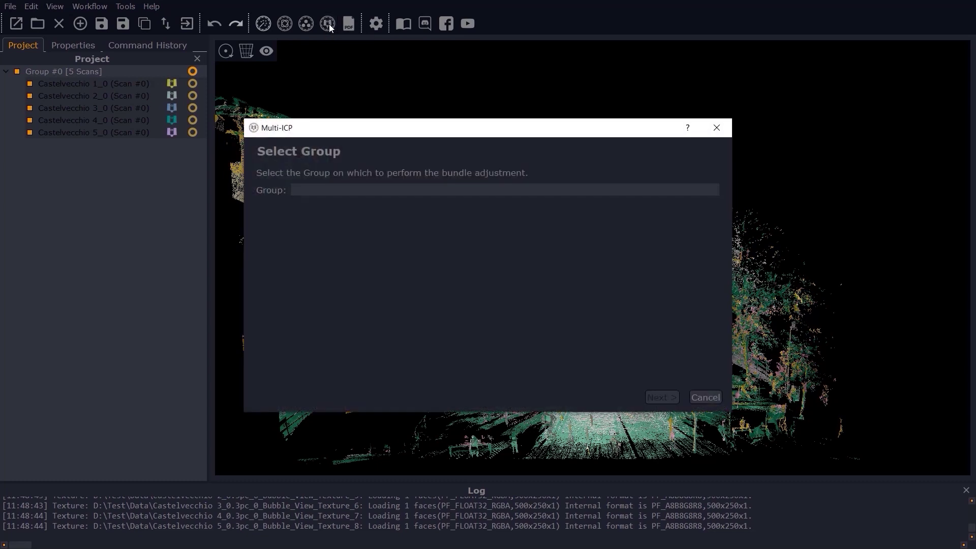
left_click(358, 191)
left_click(398, 202)
left_click(663, 397)
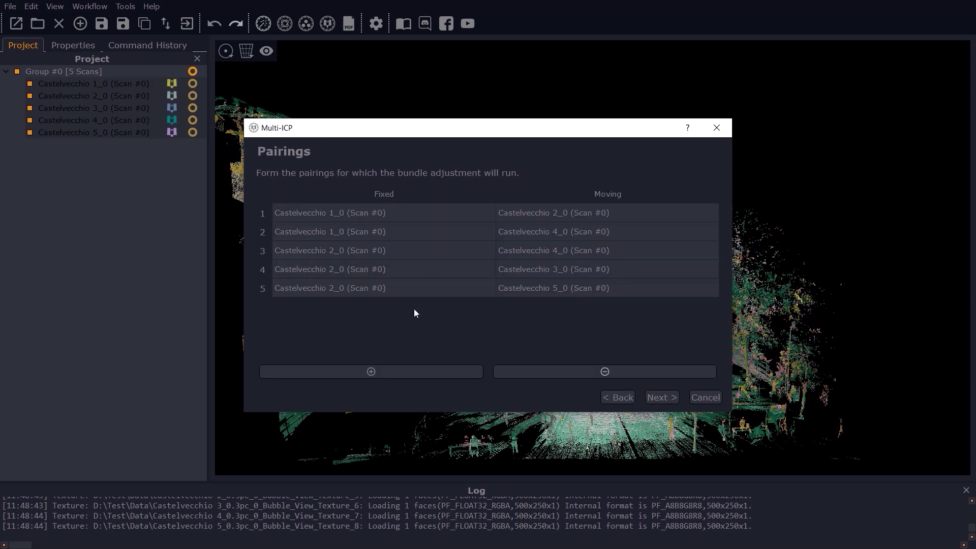
Add a pairing with Castelvecchio 3 as the fixed scan and Castelvecchio 5 as the moving scan
left_click(440, 372)
left_click(443, 270)
left_click(443, 302)
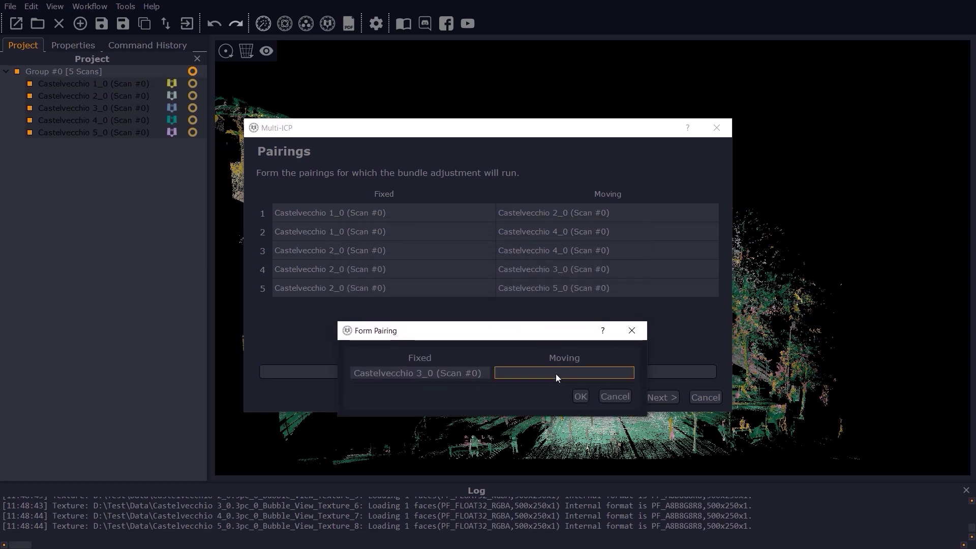
left_click(557, 373)
left_click(561, 426)
left_click(578, 398)
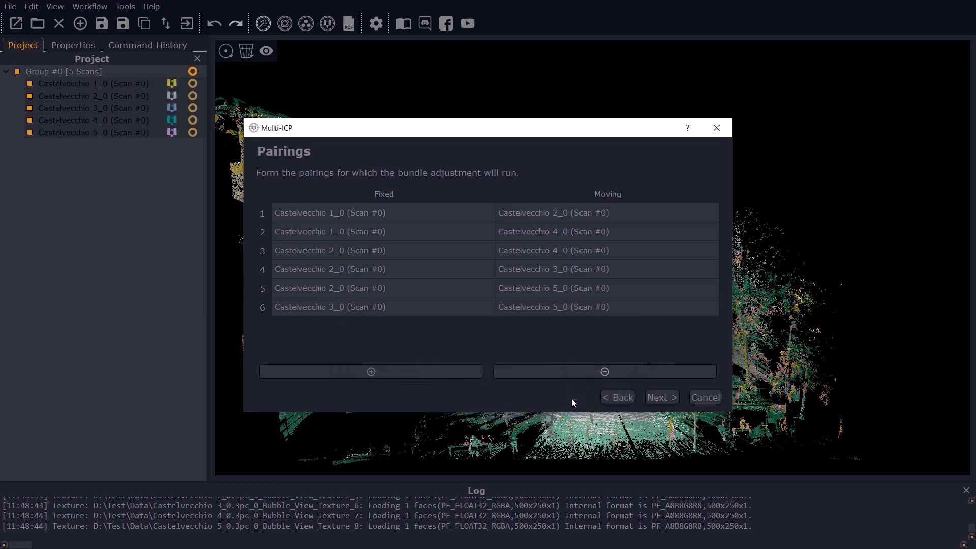
Run the bundle adjustment with 0.1 m maximum and minimum inliers thresholds, 1 step, a 45° normals threshold and 100 maximum iterations
left_click(662, 397)
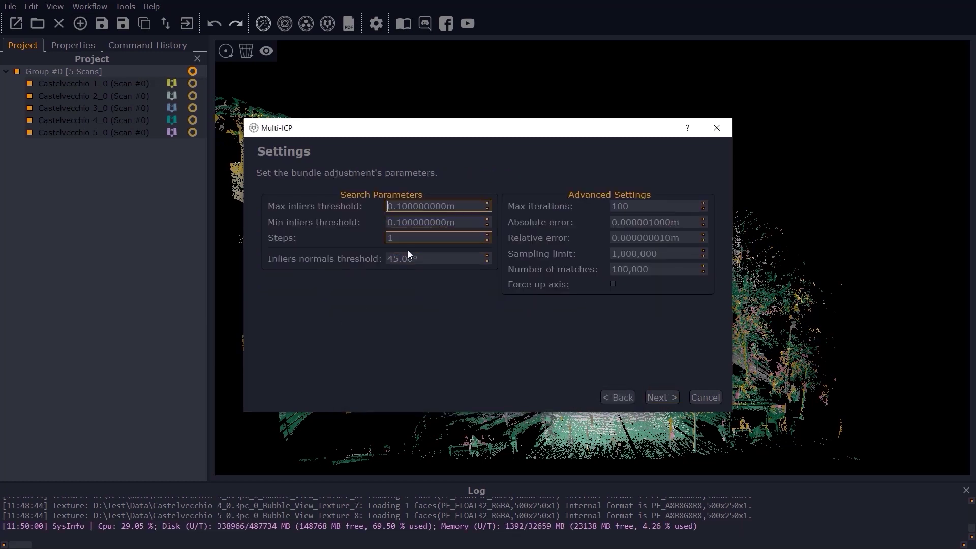
left_click(662, 398)
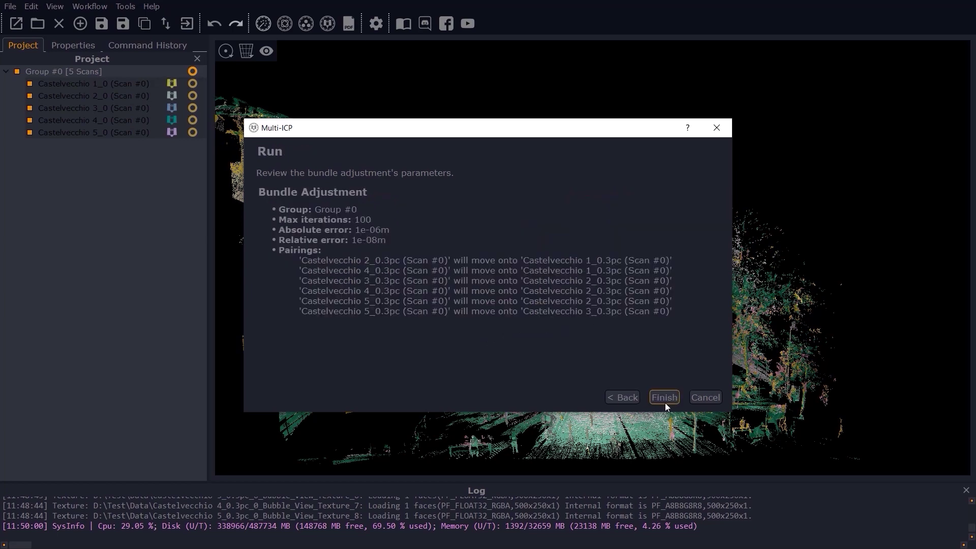
left_click(665, 398)
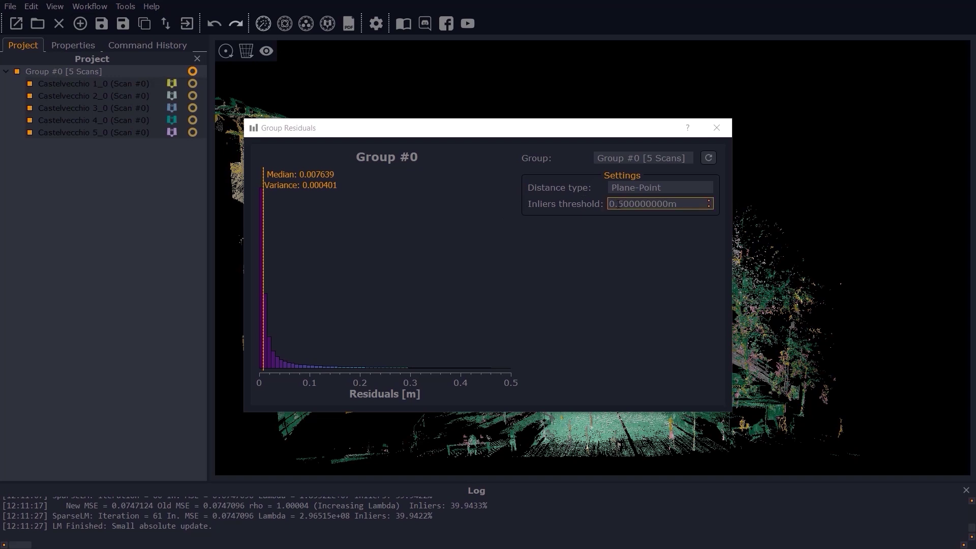
Recompute the Group #0 residuals with a 0.10 m inliers threshold, and close the residuals window after checking the histogram
left_click_drag(618, 204, 663, 204)
type("10m")
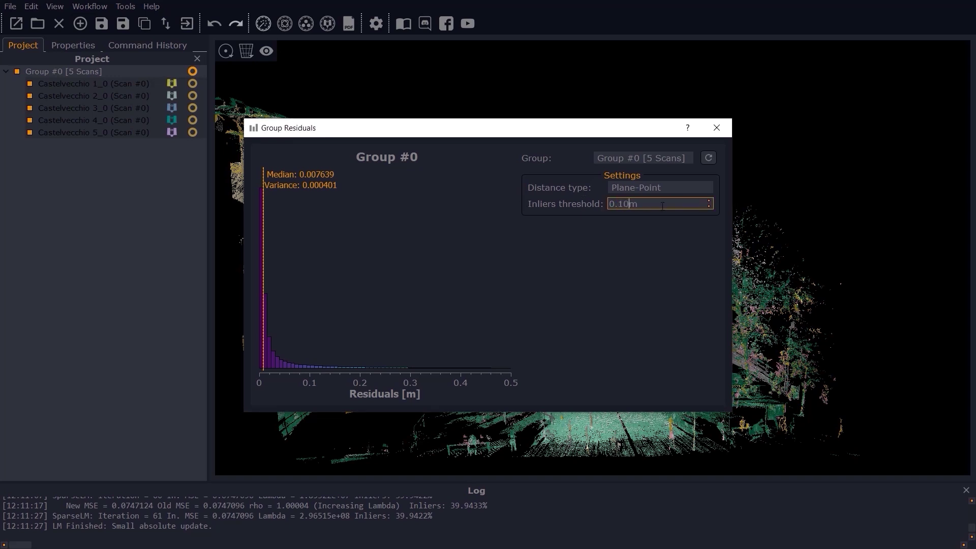
key("Return")
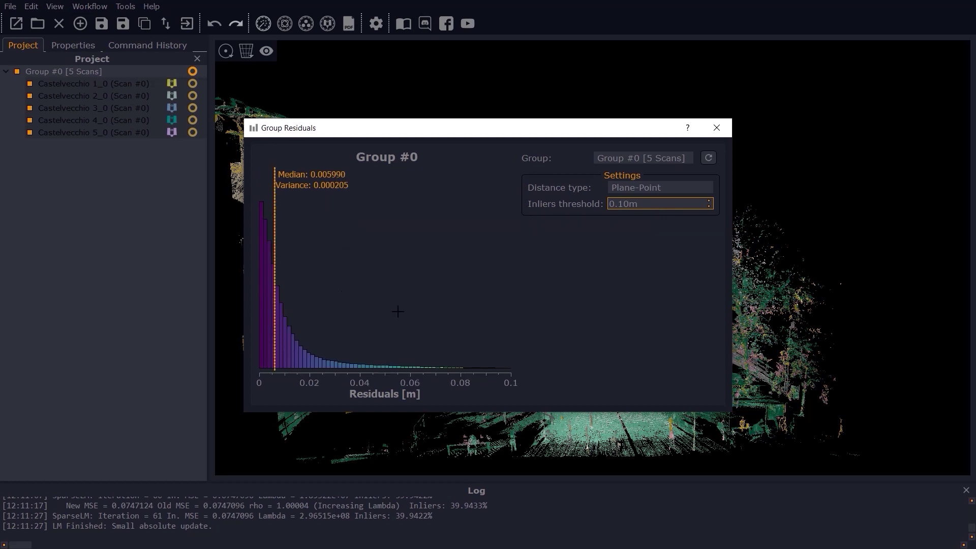
left_click(717, 128)
Examine the refined alignment of the colored scans on the arch, the castle facade and both towers
scroll(572, 321, "up", 3)
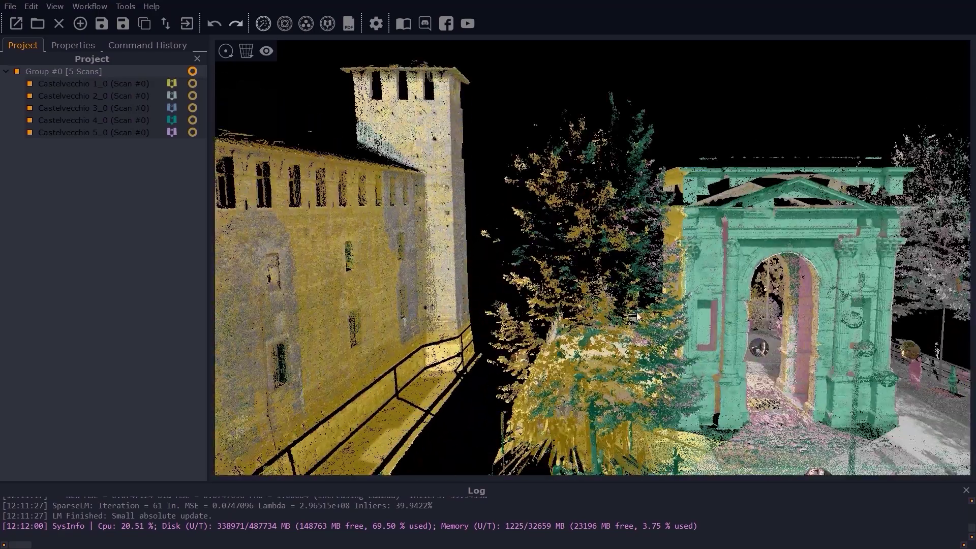
left_click_drag(573, 321, 708, 316)
left_click_drag(783, 318, 762, 318)
middle_click_drag(761, 318, 388, 206)
scroll(802, 171, "up", 3)
left_click_drag(804, 174, 505, 195)
scroll(416, 209, "up", 3)
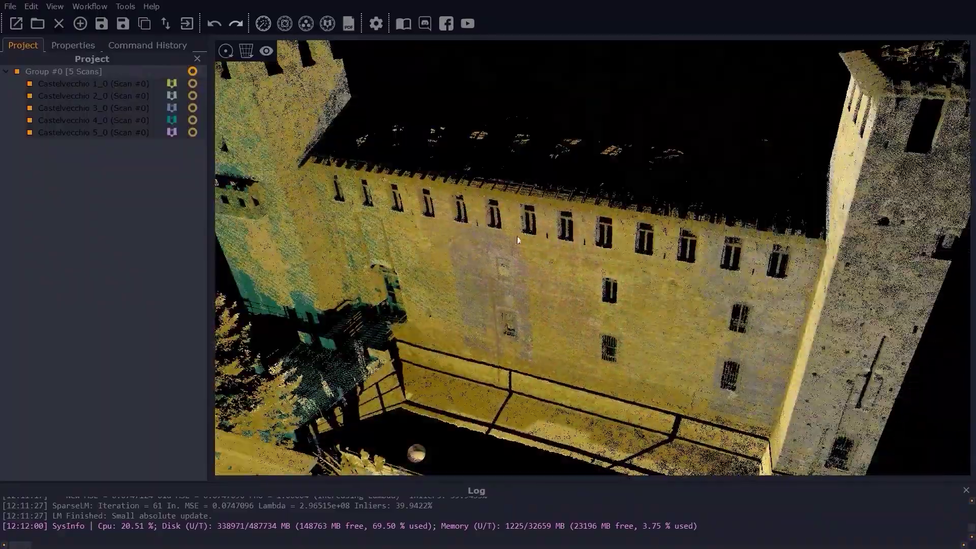
left_click_drag(517, 237, 505, 205)
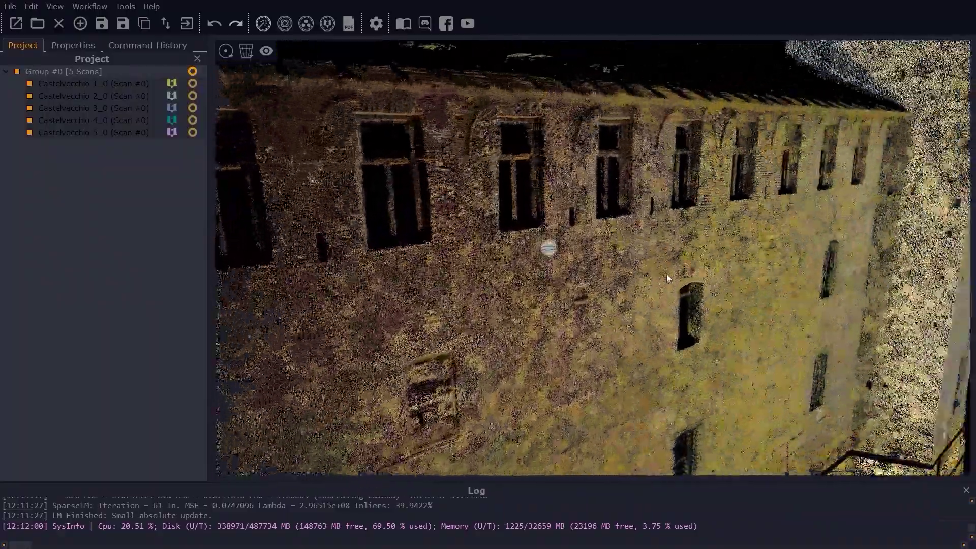
mouse_move(667, 274)
left_mouse_down()
mouse_move(519, 305)
mouse_move(474, 271)
left_mouse_up()
middle_click_drag(406, 274, 653, 476)
left_click_drag(486, 285, 606, 293)
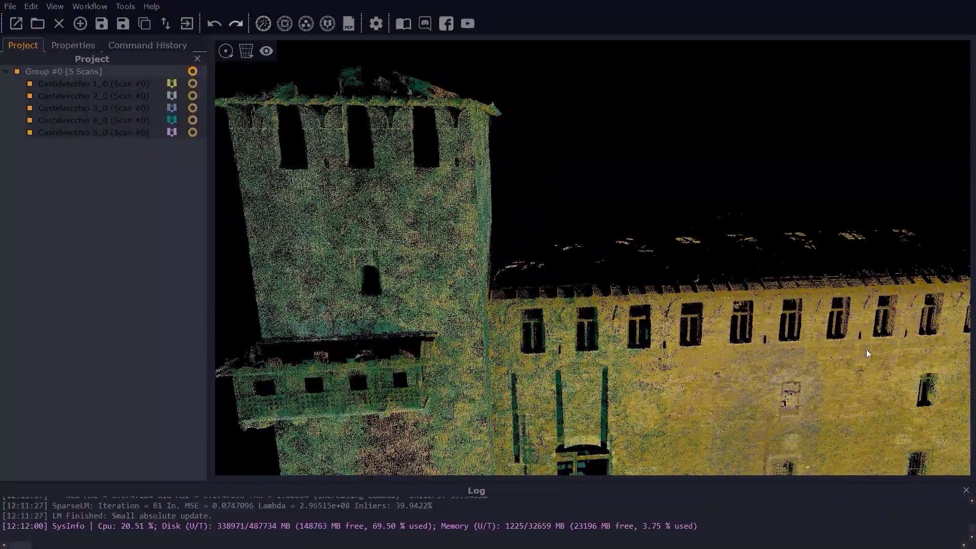
middle_click_drag(867, 349, 707, 190)
scroll(805, 357, "down", 1)
left_click_drag(805, 357, 902, 356)
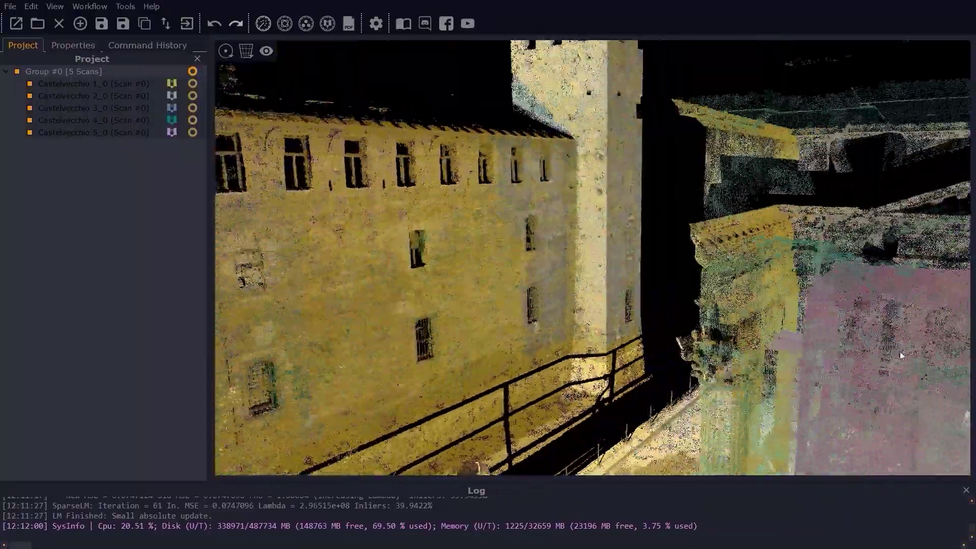
middle_click_drag(902, 355, 477, 35)
left_click_drag(477, 224, 502, 307)
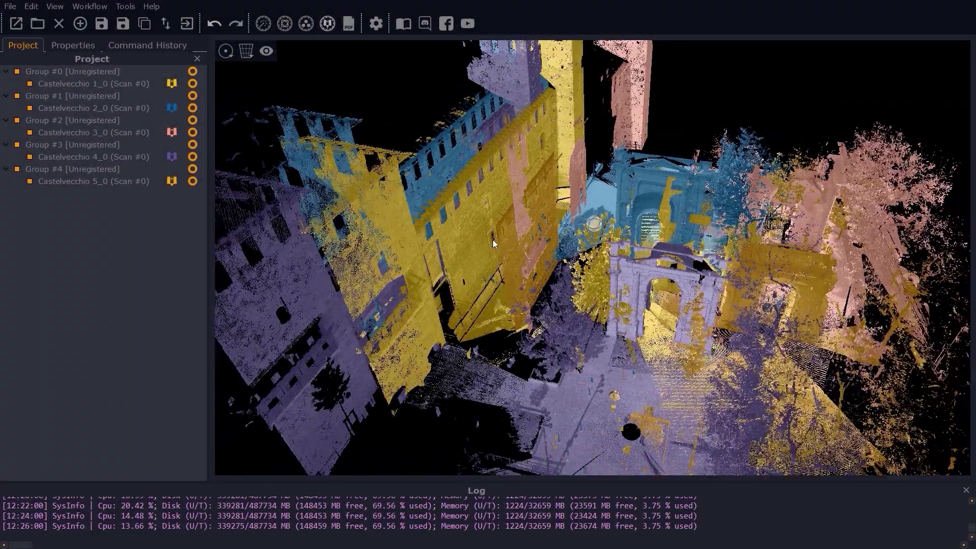
Start Merge using Transform Tools on the unregistered scans with Group #0 as fixed and Group #1 as moving group
mouse_move(493, 243)
left_mouse_down()
mouse_move(505, 289)
mouse_move(484, 268)
mouse_move(509, 273)
left_mouse_up()
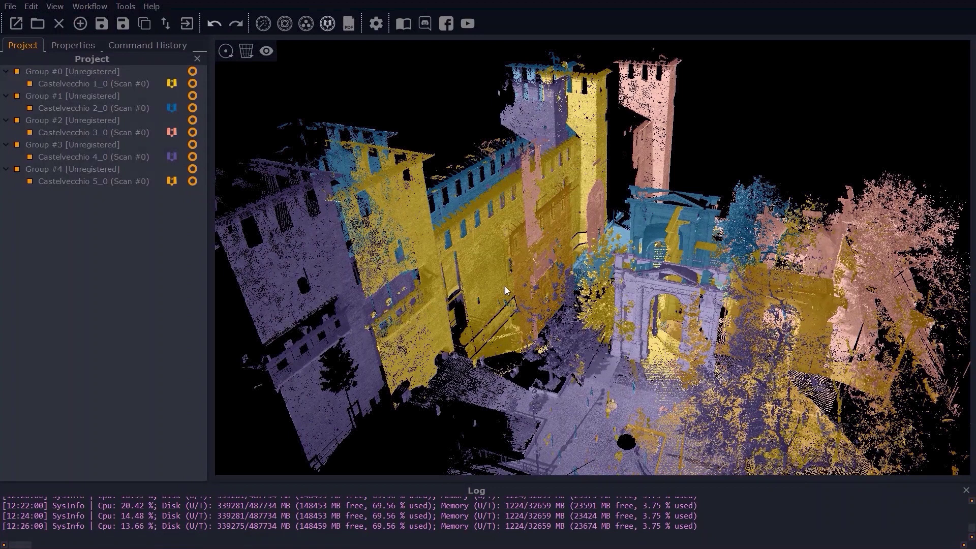
left_click(286, 26)
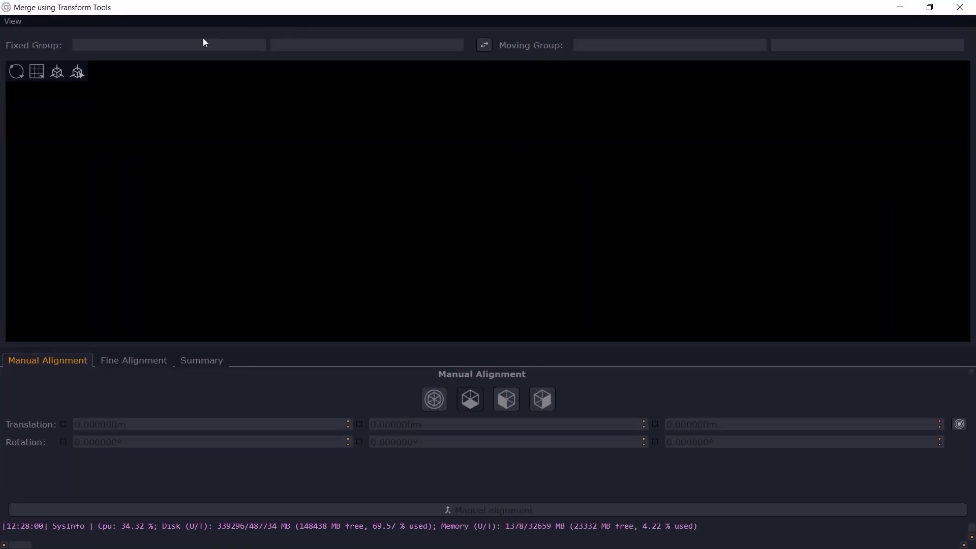
left_click(204, 39)
left_click(171, 59)
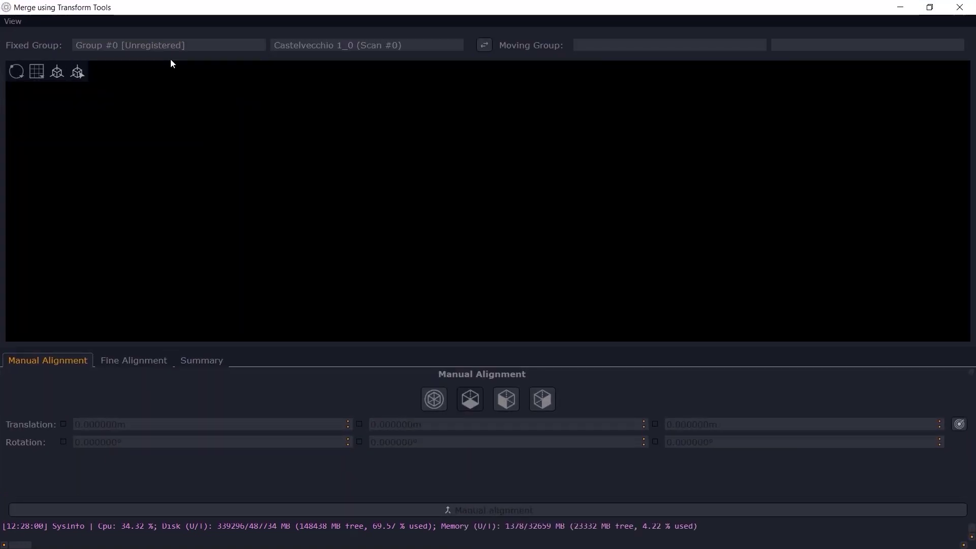
left_click(602, 47)
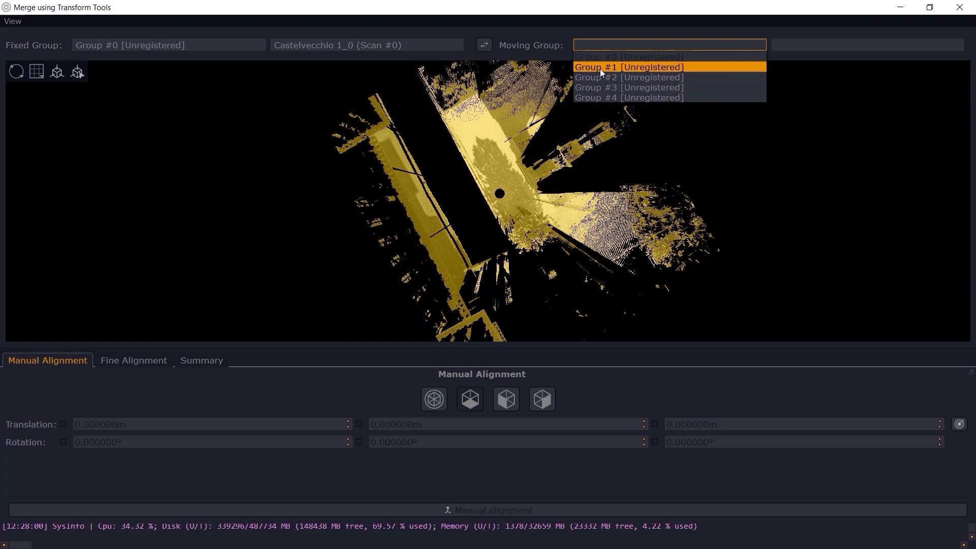
left_click(601, 67)
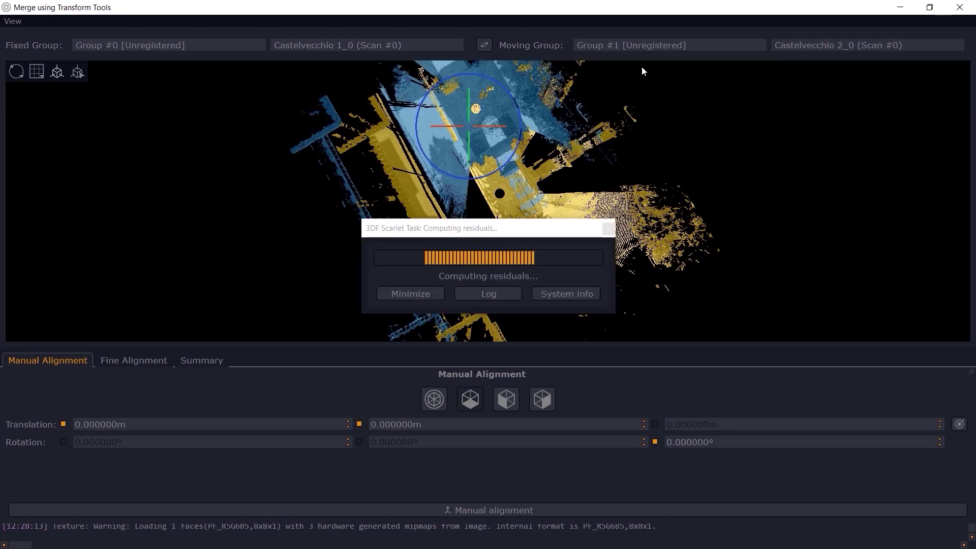
Move Group #1 about 8.1 m along X to bring its facade over the fixed scan
left_click_drag(508, 221, 464, 217)
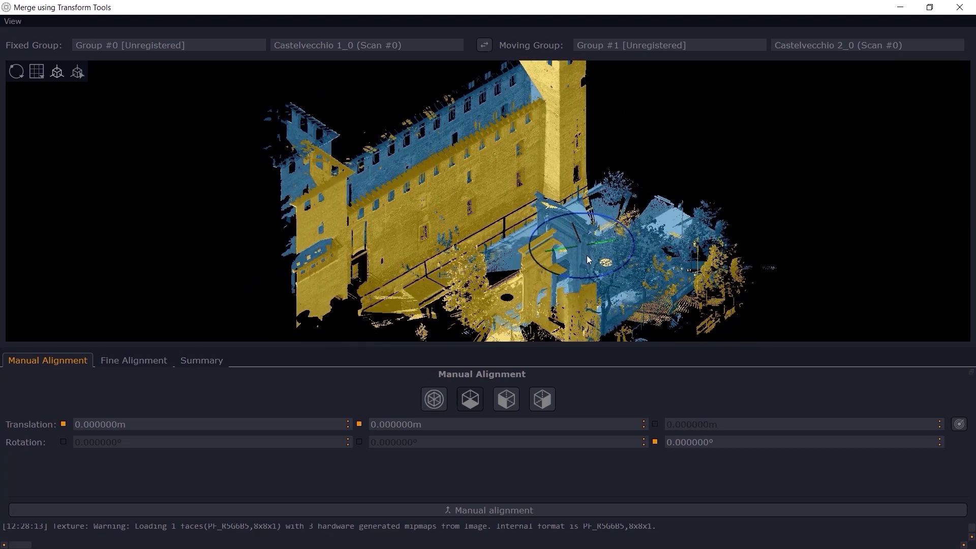
left_click_drag(587, 255, 601, 294)
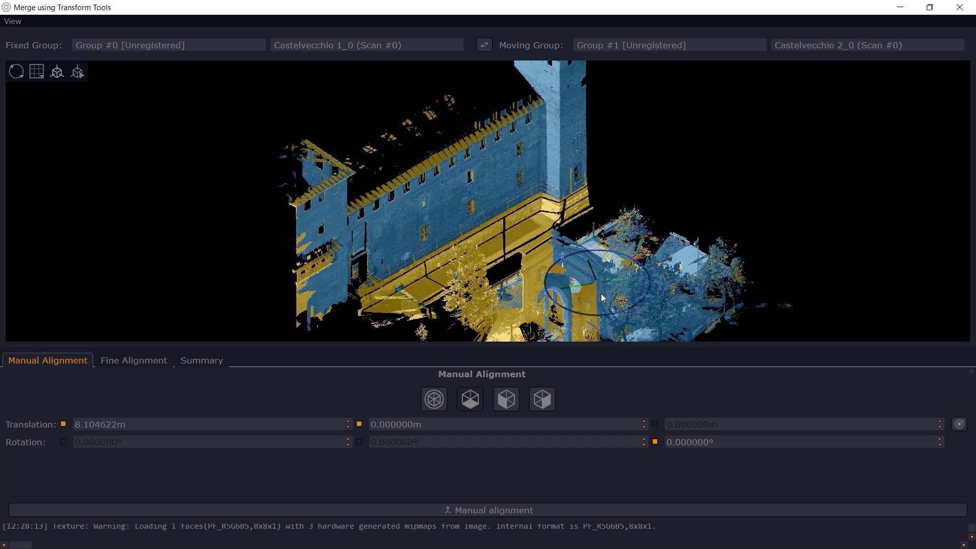
Check the manual alignment in the free 3D mode and the three orthogonal view modes, ending in the free 3D mode
left_click(434, 401)
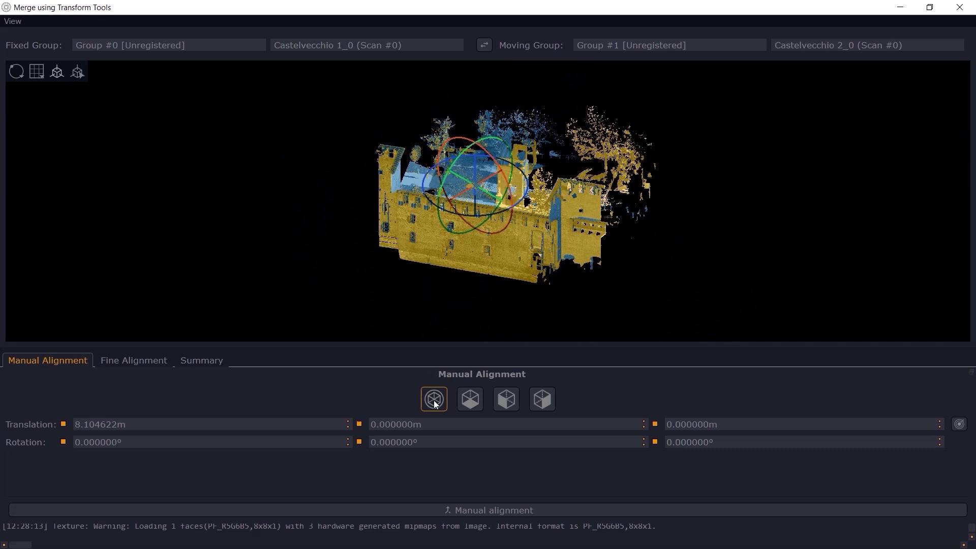
left_click_drag(560, 231, 558, 278)
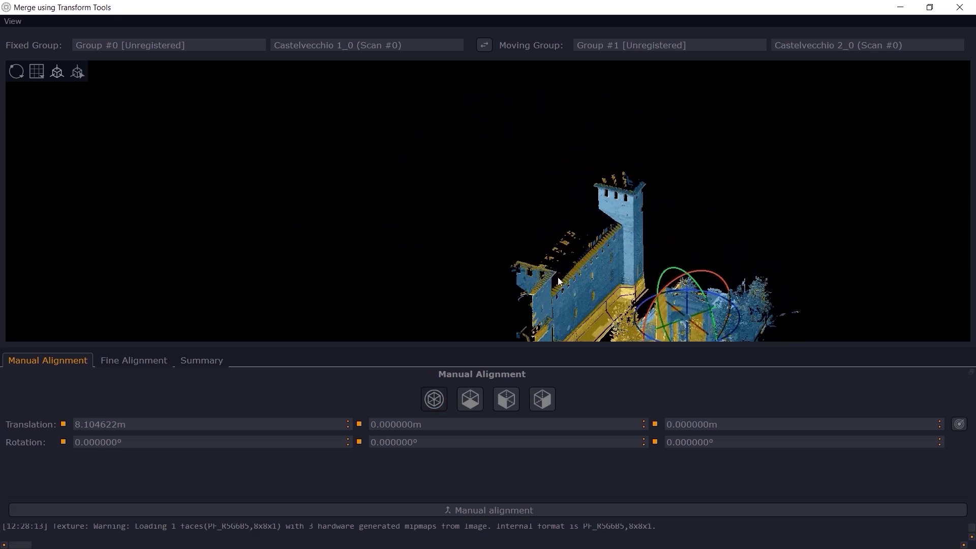
middle_click_drag(566, 266, 481, 188)
left_click(470, 402)
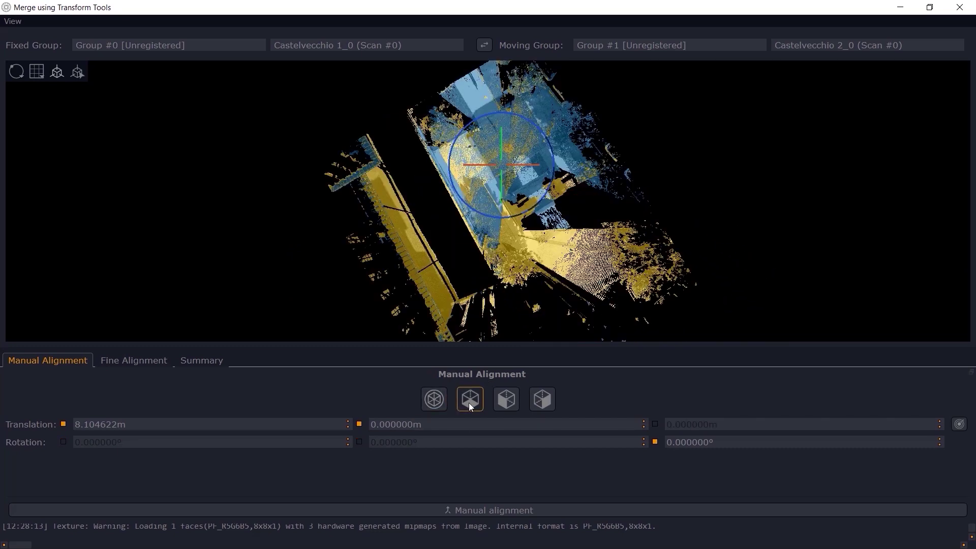
left_click(503, 401)
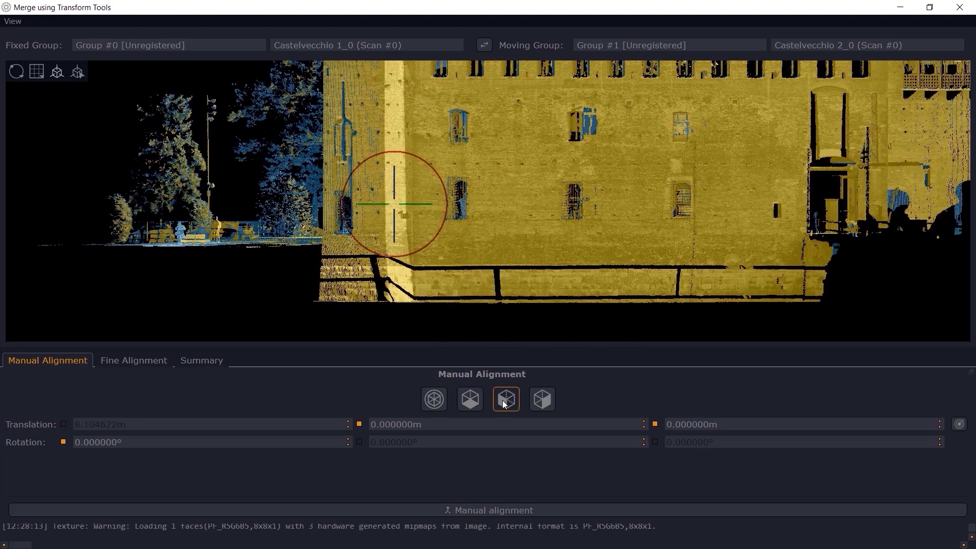
left_click_drag(623, 134, 599, 170)
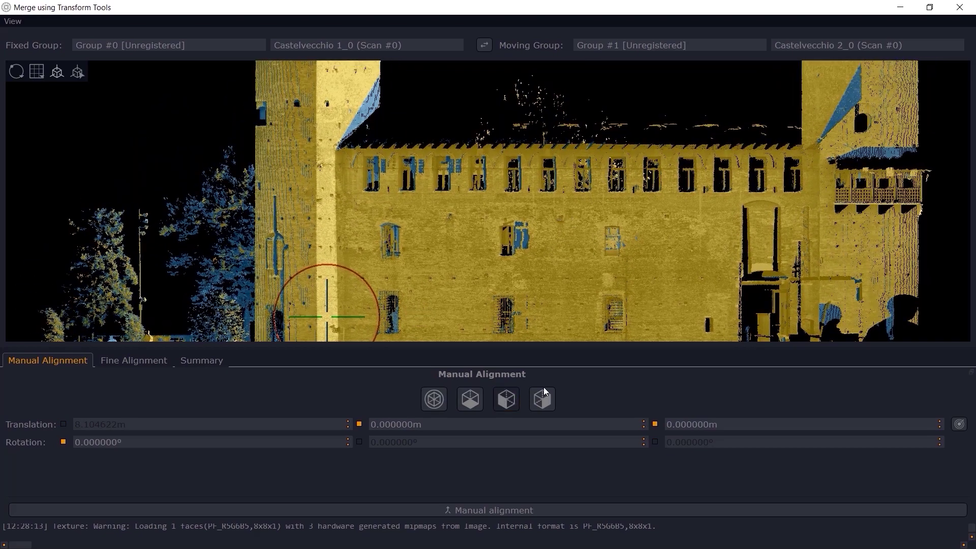
left_click(543, 400)
middle_click_drag(638, 150, 640, 206)
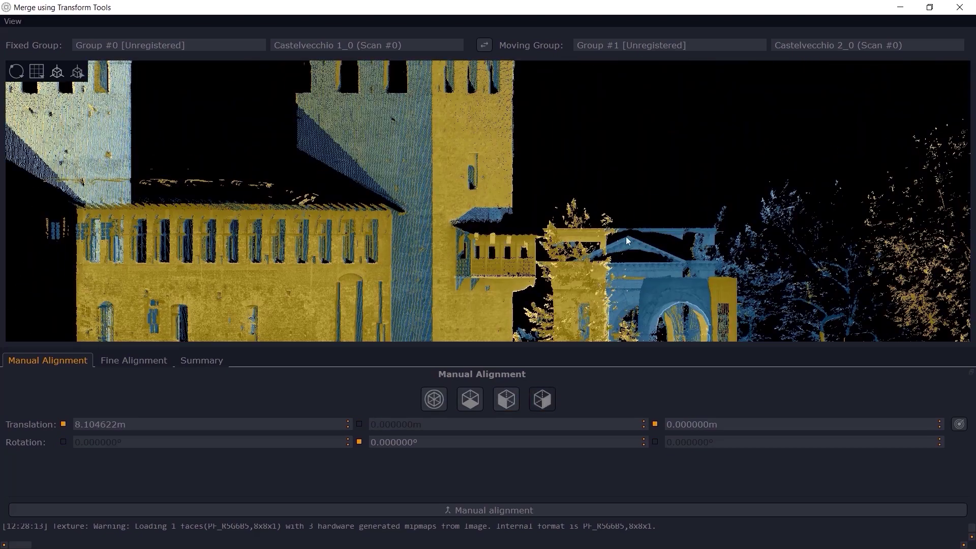
left_click(435, 399)
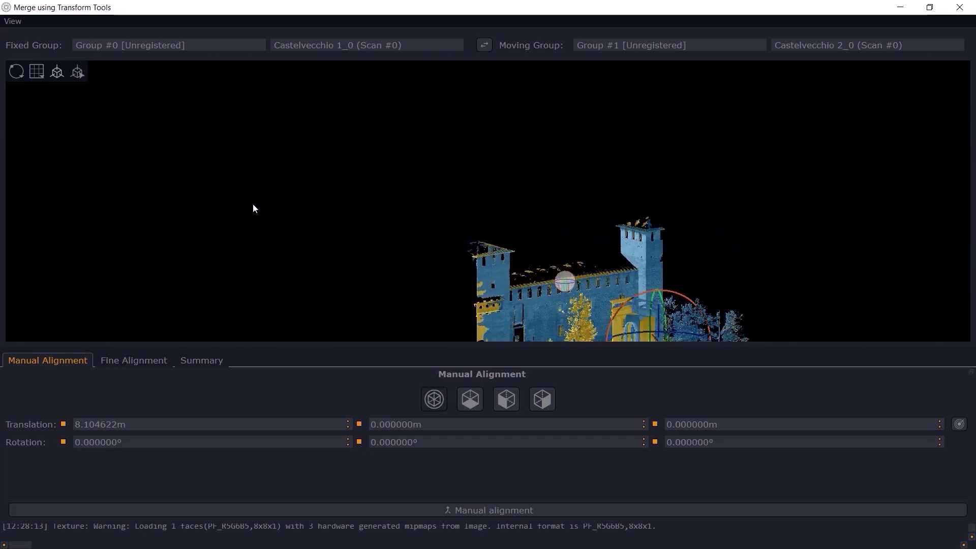
Accept the manual alignment of Group #1 and run its fine alignment with the default search parameters
middle_click_drag(562, 305, 502, 201)
scroll(506, 201, "up", 2)
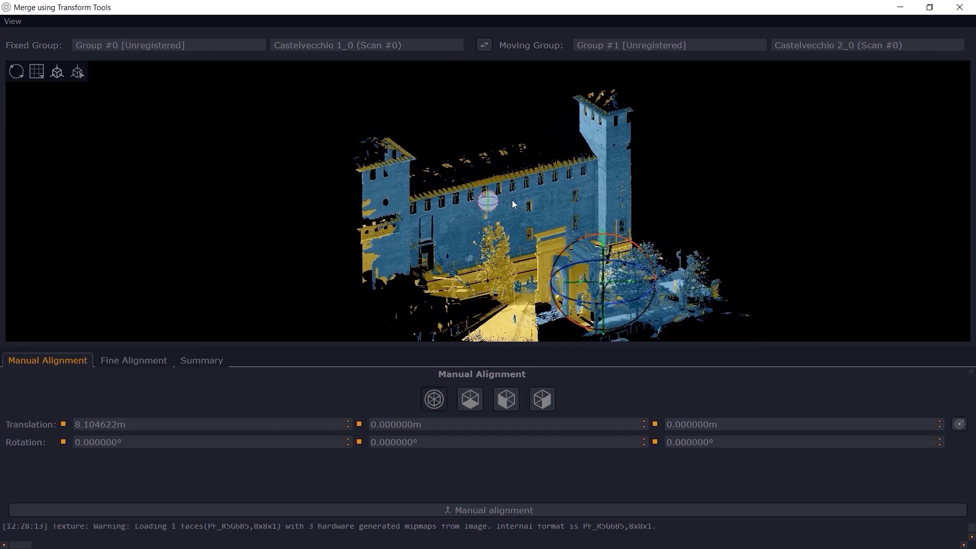
scroll(511, 200, "up", 5)
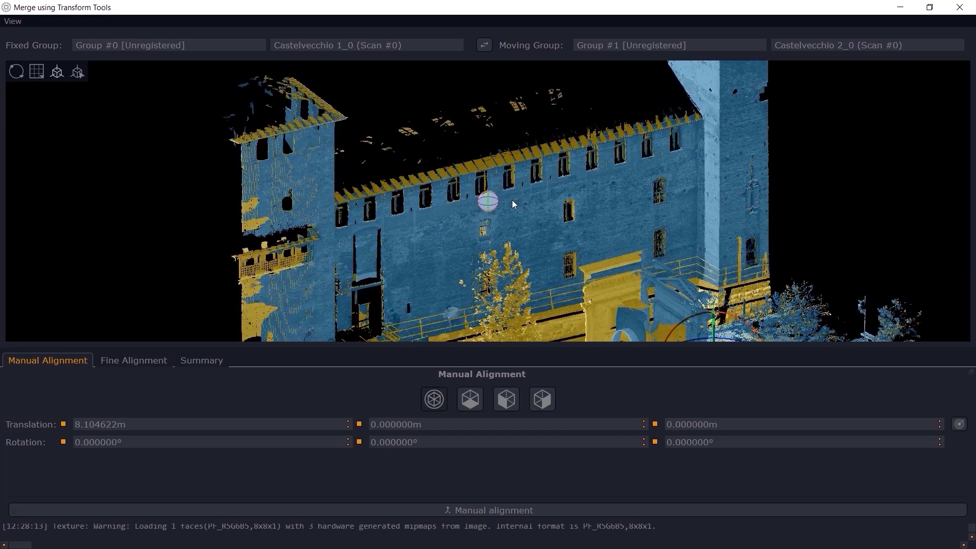
double_click(413, 425)
double_click(236, 424)
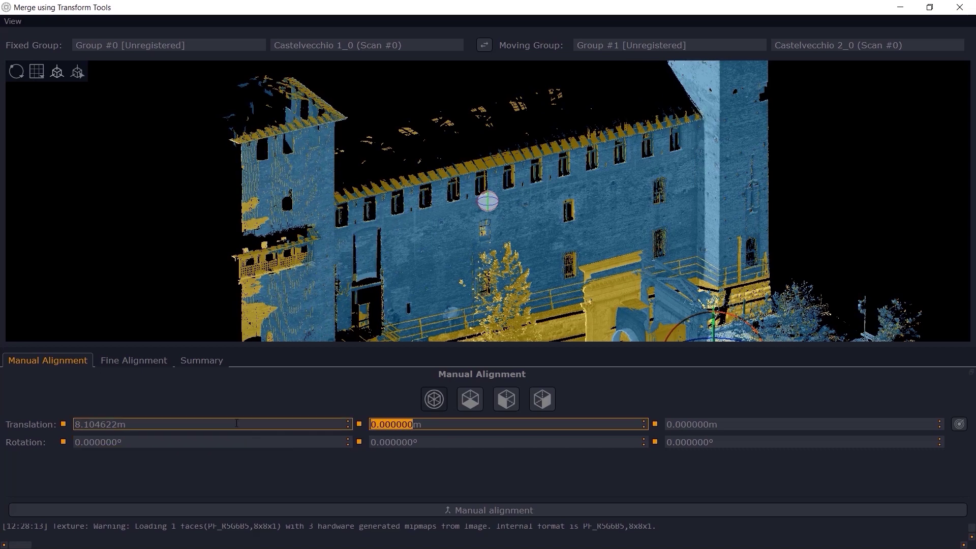
scroll(236, 424, "down", 1)
scroll(236, 423, "up", 1)
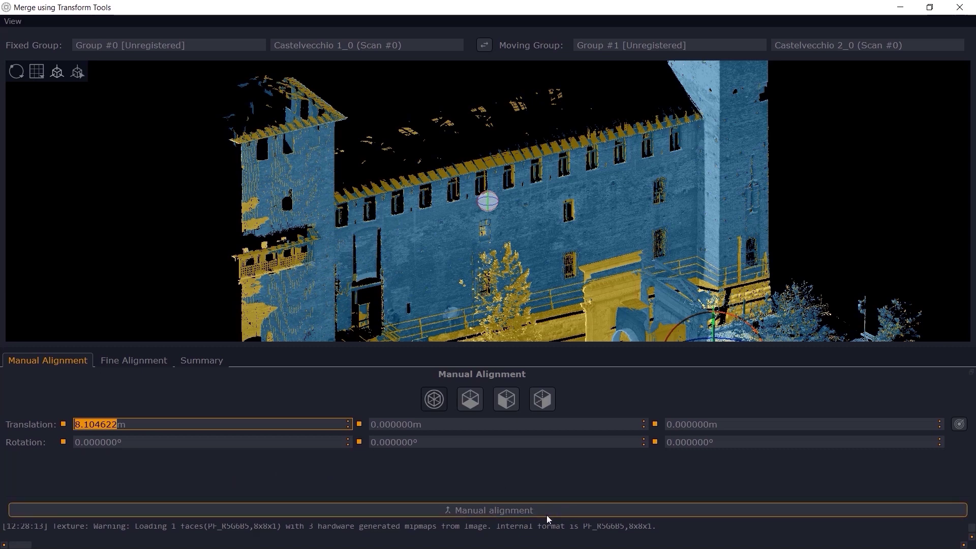
left_click(569, 511)
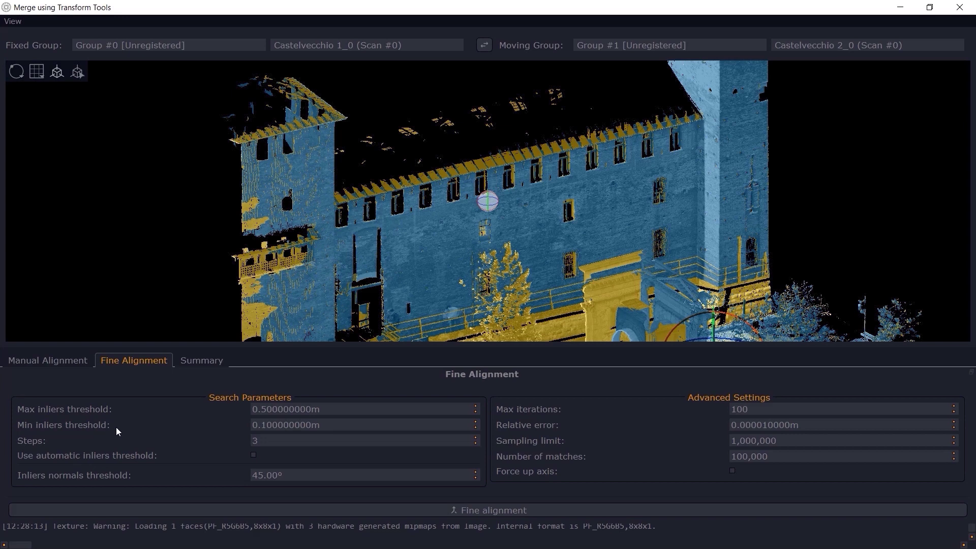
left_click(563, 514)
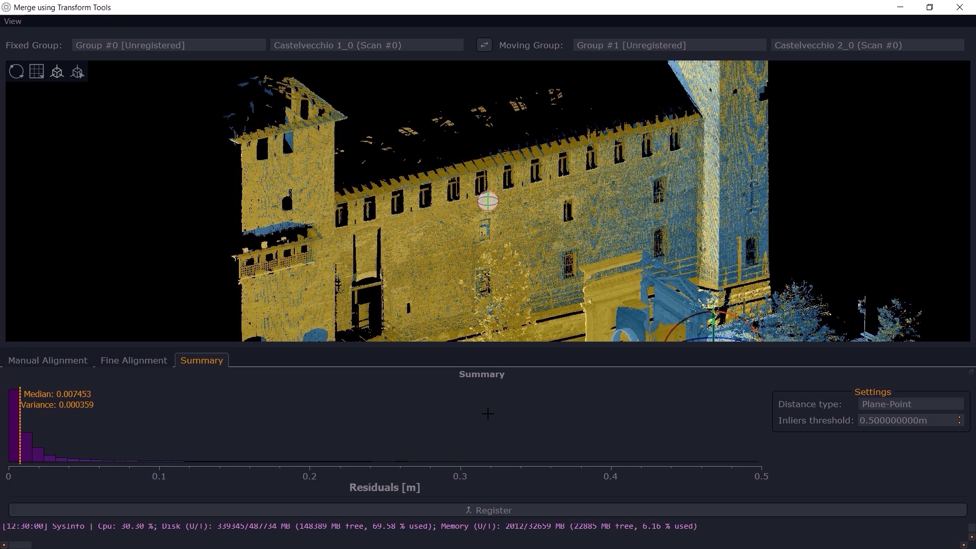
Set the residual summary's inliers threshold to 0.10 m and register Group #1 with Group #0
left_click(876, 420)
left_click_drag(870, 422, 921, 420)
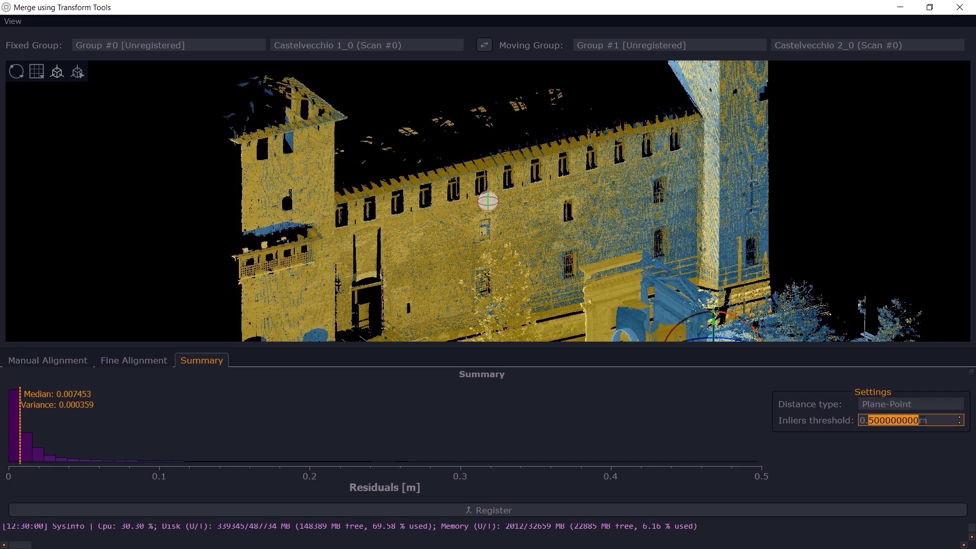
type("1")
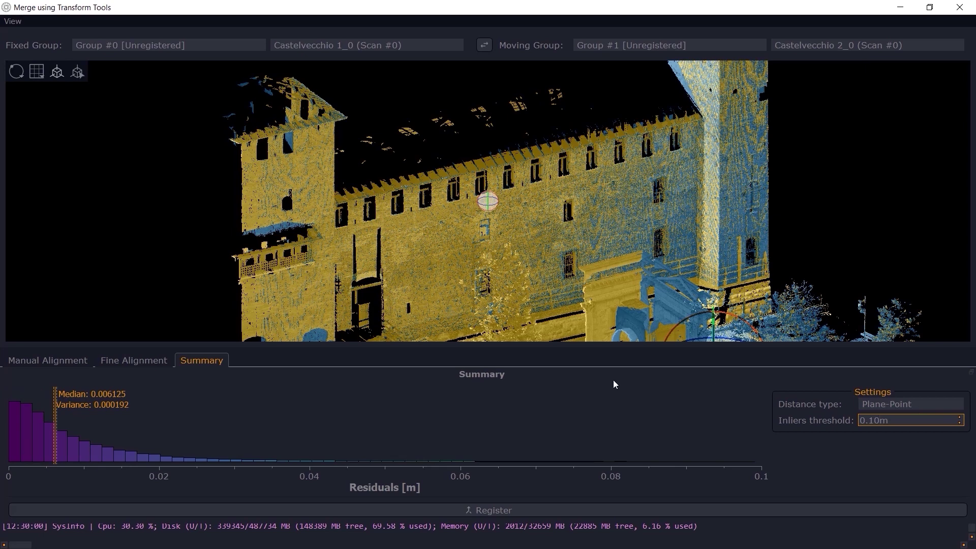
left_click(533, 512)
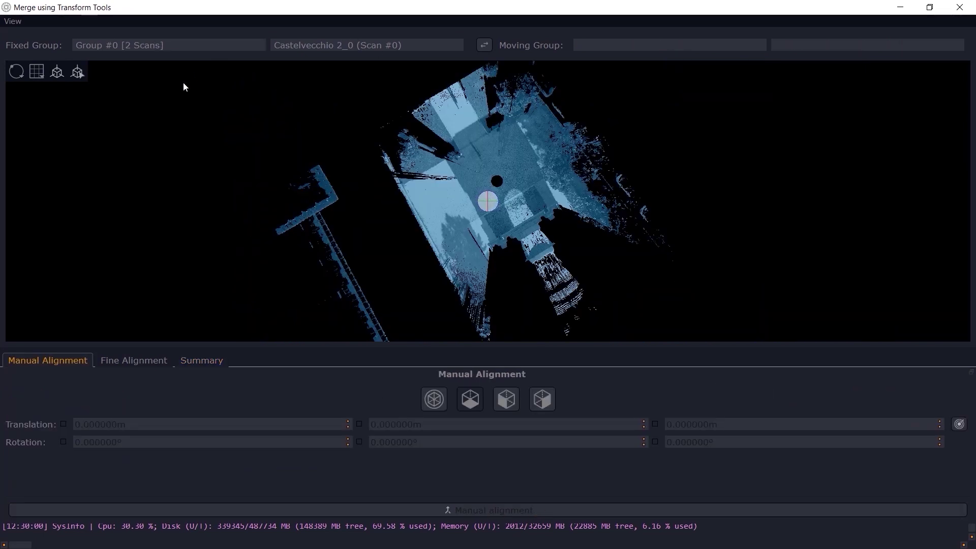
Keep Group #0 as the fixed group and choose Group #2 as the moving group
left_click(171, 45)
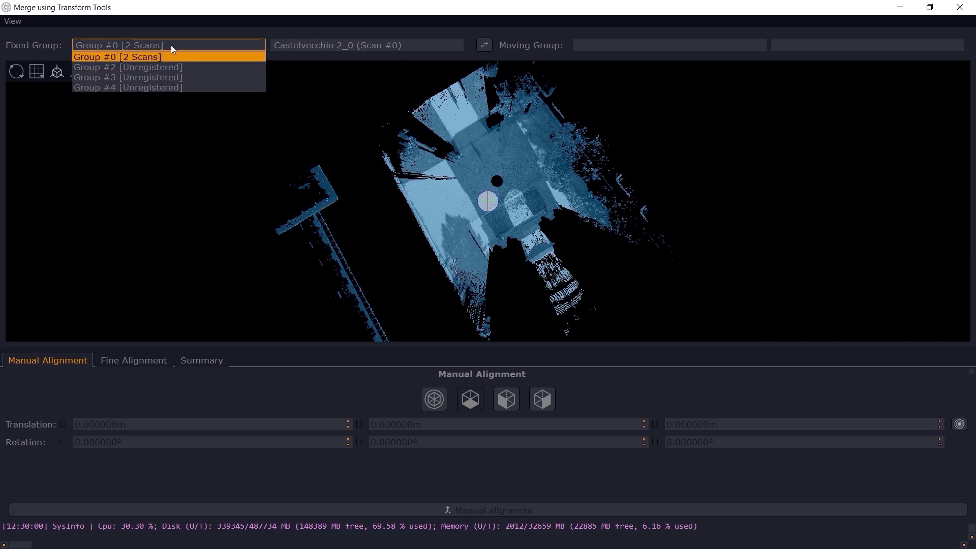
left_click(171, 44)
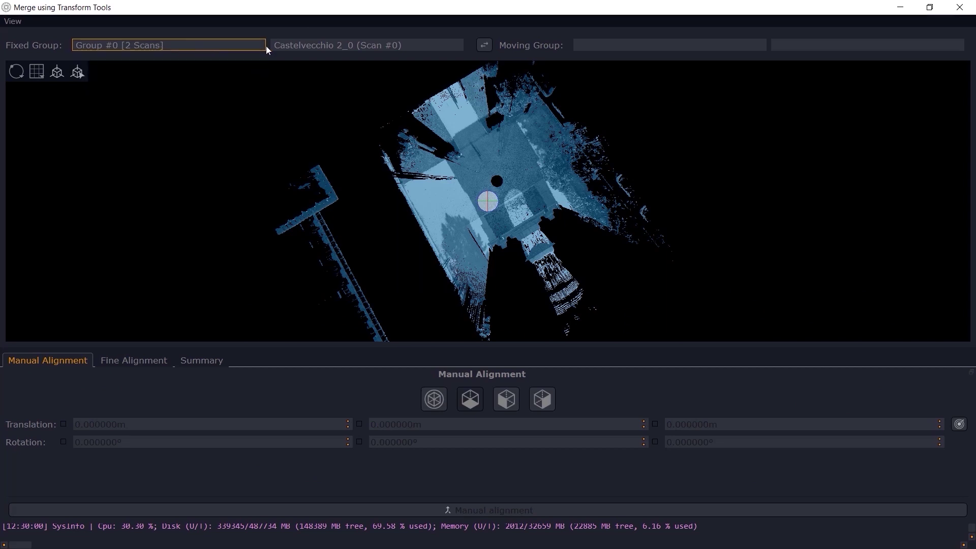
left_click(618, 46)
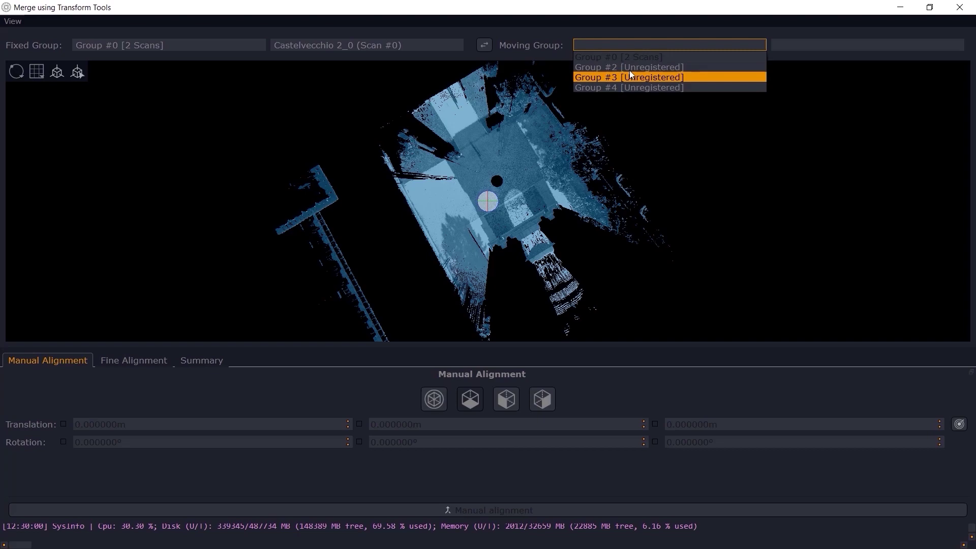
left_click(692, 70)
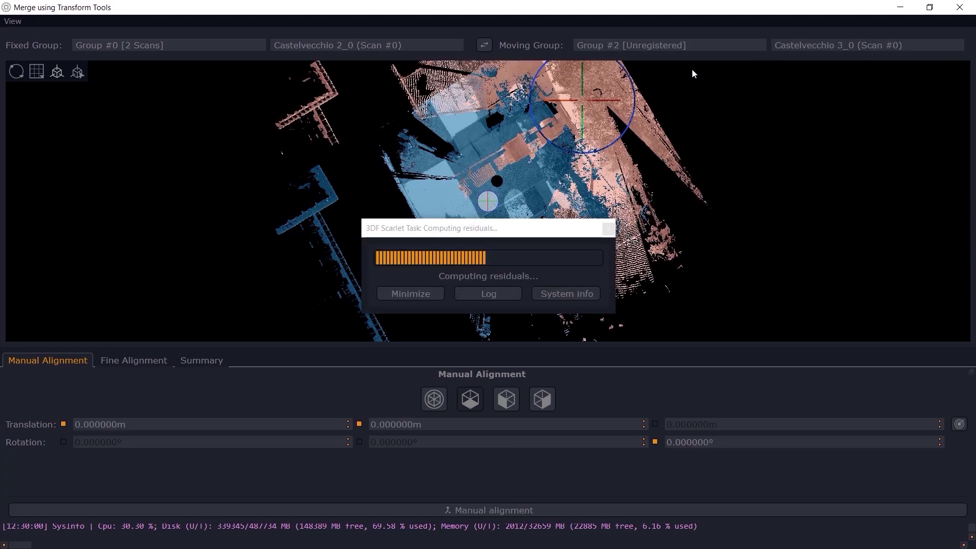
Move Group #2 about -14.86 m along Y to bring its facade over the fixed scan
left_click_drag(327, 233, 529, 255)
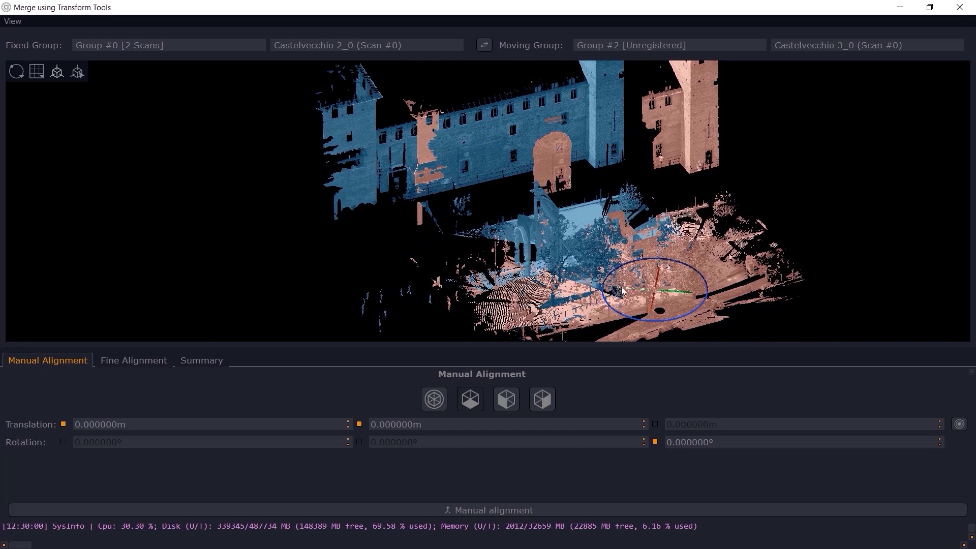
left_click_drag(624, 291, 525, 316)
left_click_drag(506, 154, 505, 176)
scroll(504, 176, "up", 3)
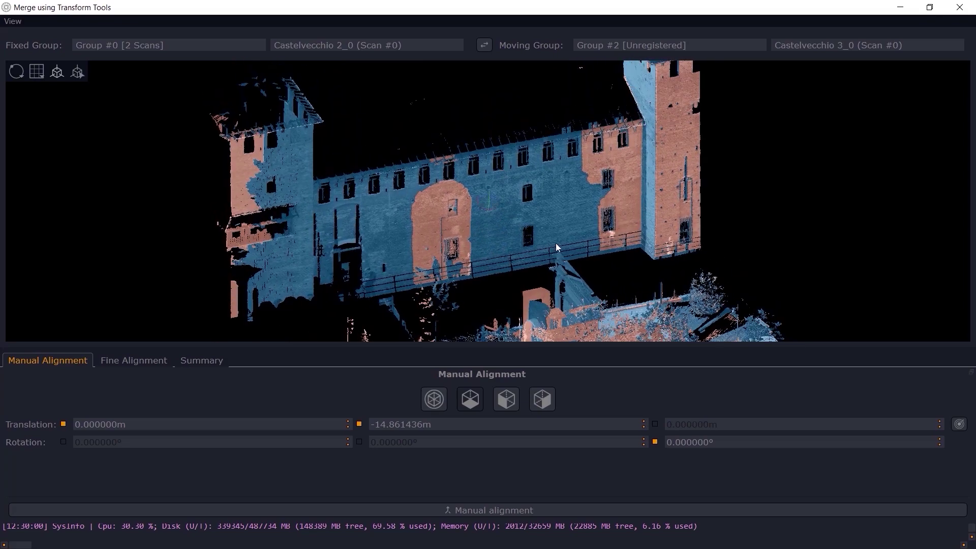
Fine-tune the X translation of Group #2 to 0.005040 m so its facade matches the fixed scan
middle_click_drag(559, 308, 550, 188)
scroll(552, 190, "down", 1)
left_click_drag(587, 271, 587, 266)
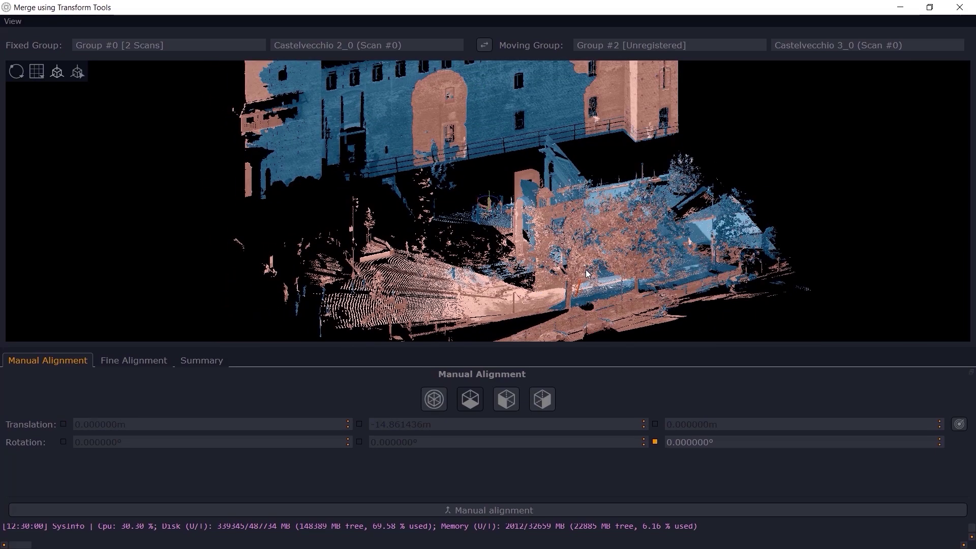
double_click(120, 425)
scroll(137, 422, "up", 2)
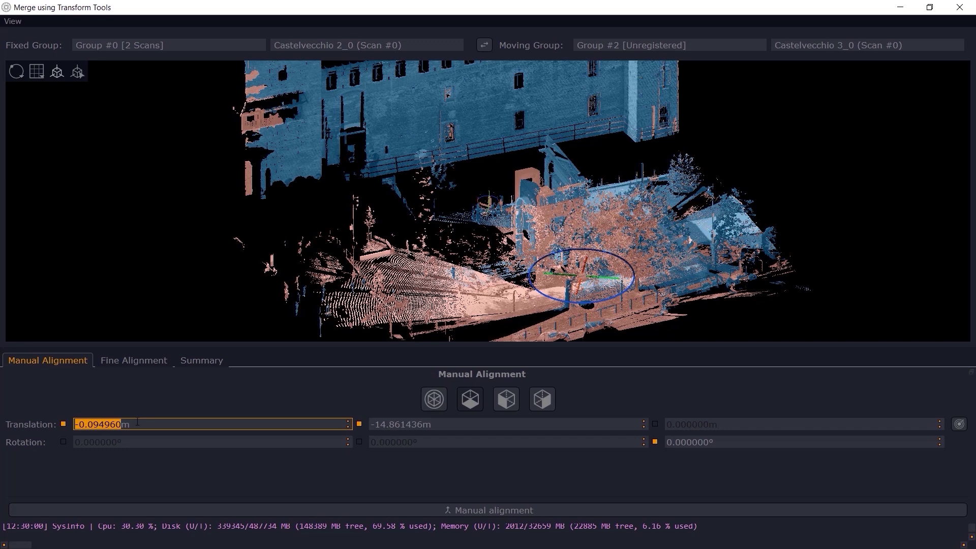
scroll(475, 124, "down", 2)
middle_click_drag(475, 124, 472, 171)
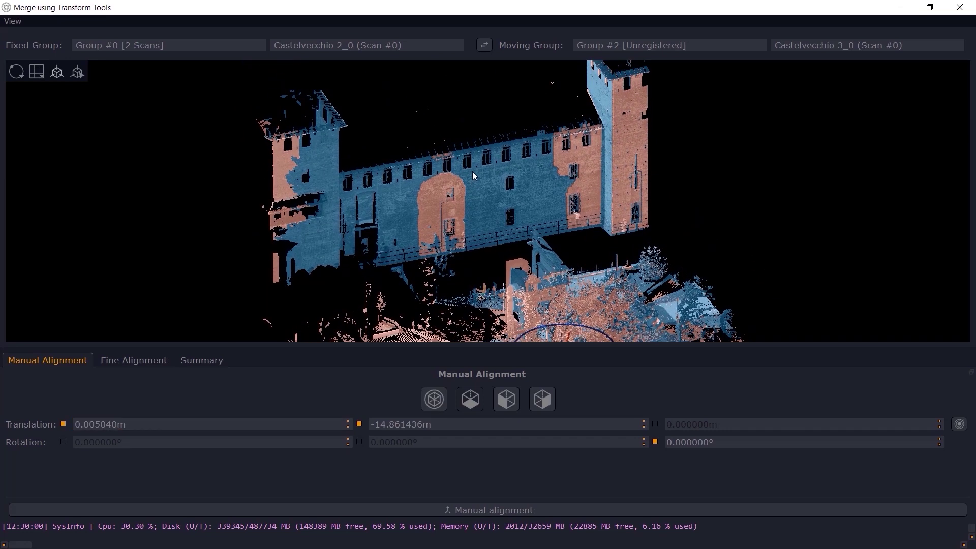
double_click(424, 424)
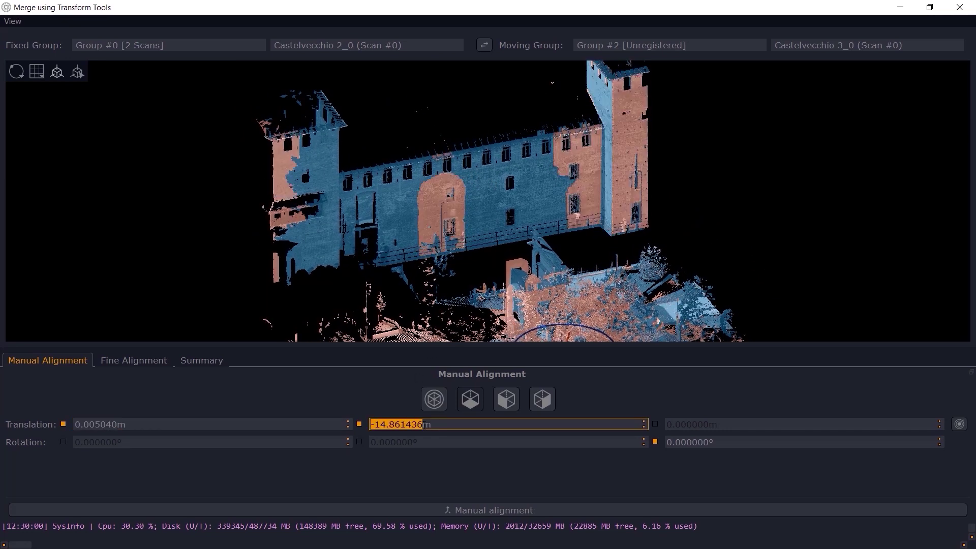
Accept the manual alignment of Group #2, run the fine alignment and register the group
left_click(560, 509)
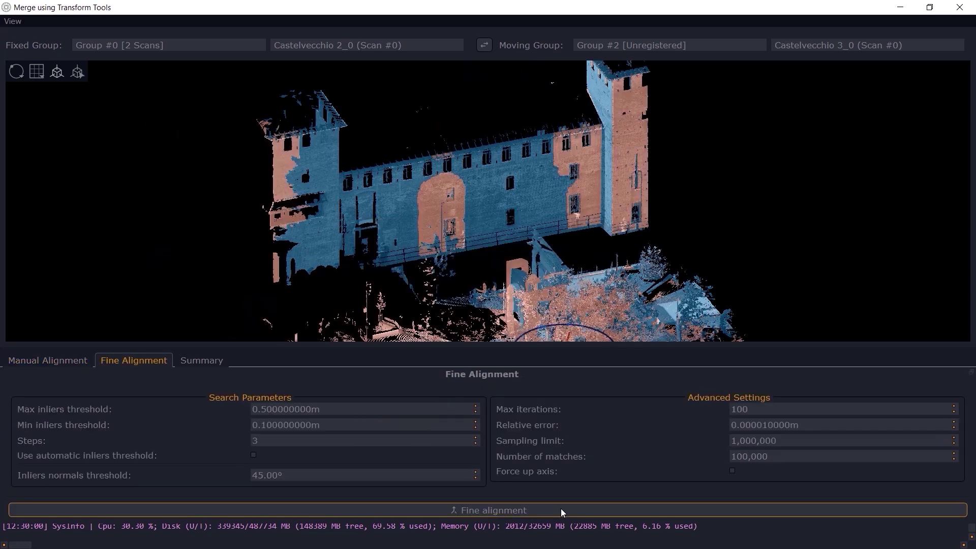
left_click(560, 508)
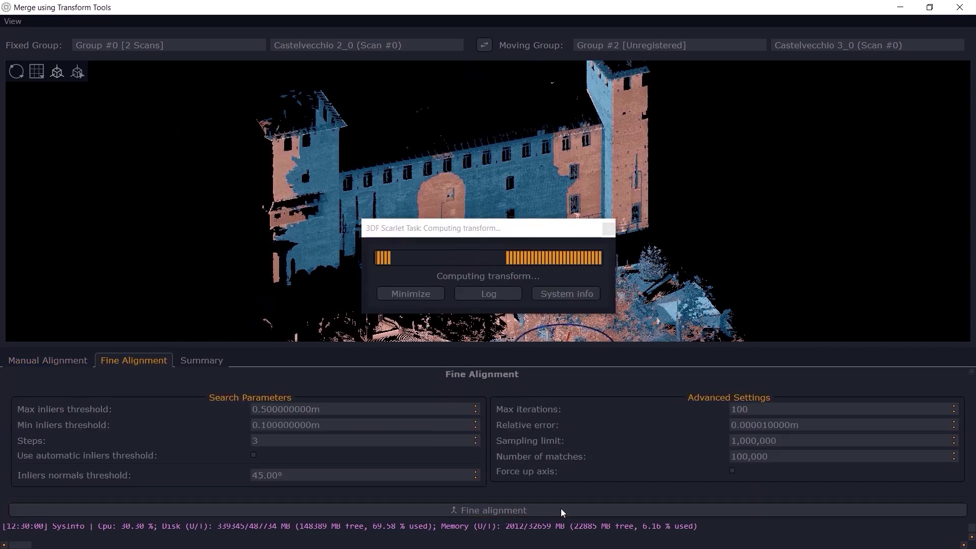
left_click(561, 508)
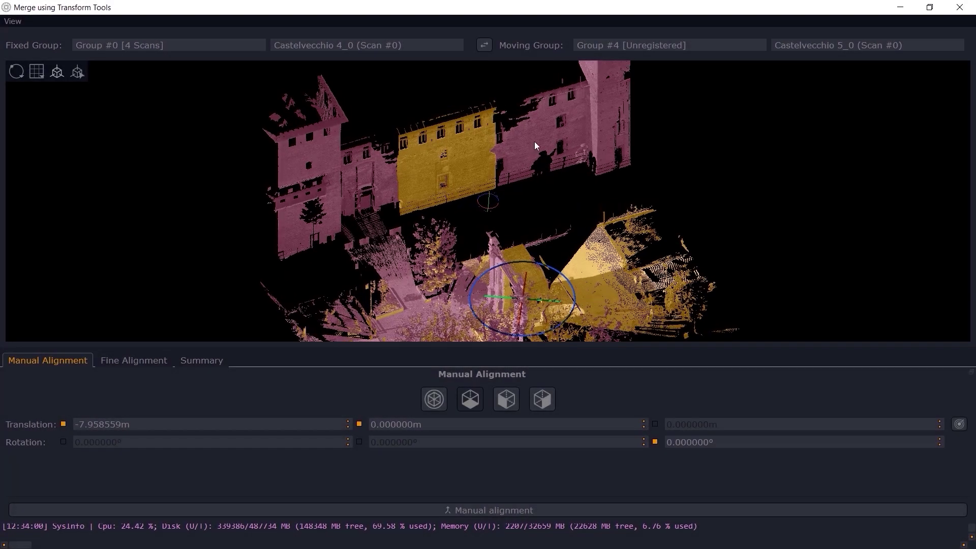
Switch the fixed group's reference scan to Castelvecchio 1_0 for comparison with Group #4
left_click_drag(535, 146, 477, 147)
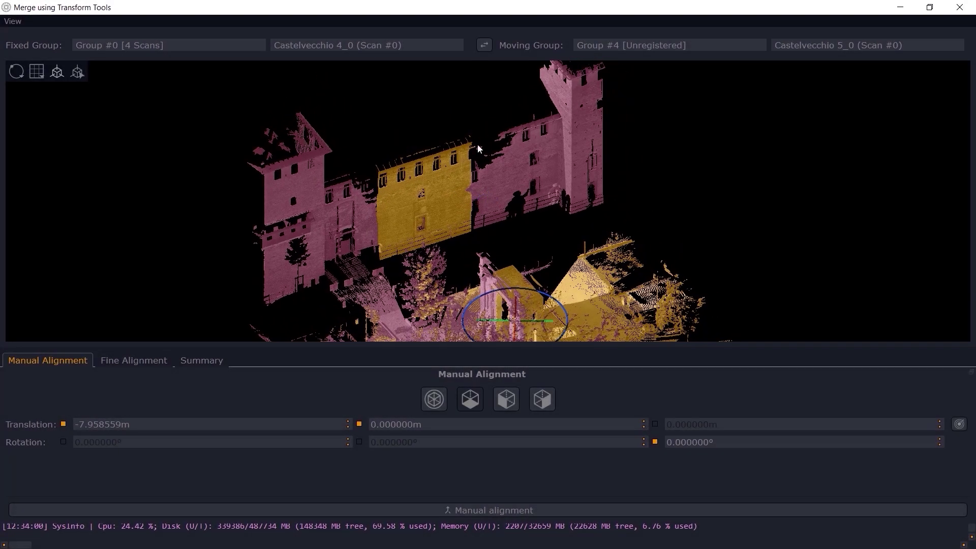
left_click(404, 45)
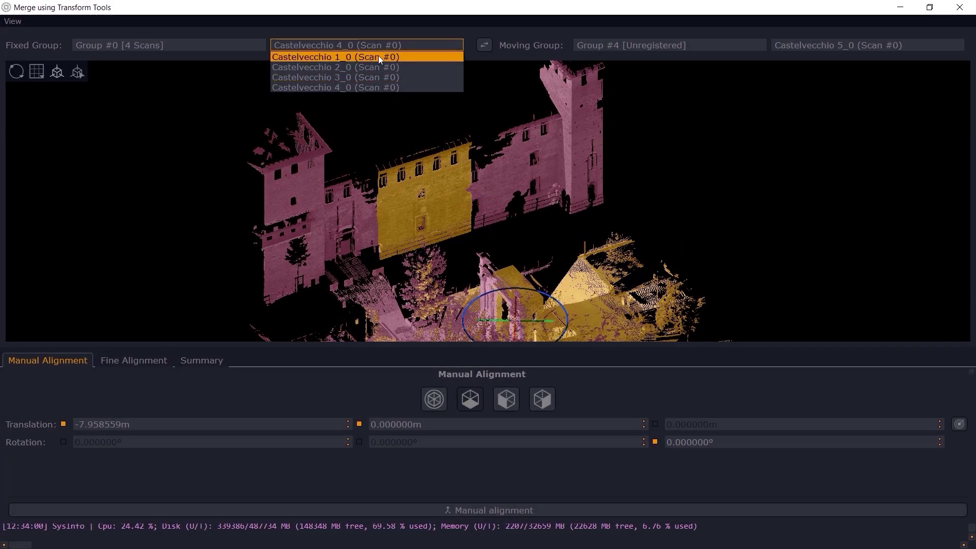
left_click(415, 56)
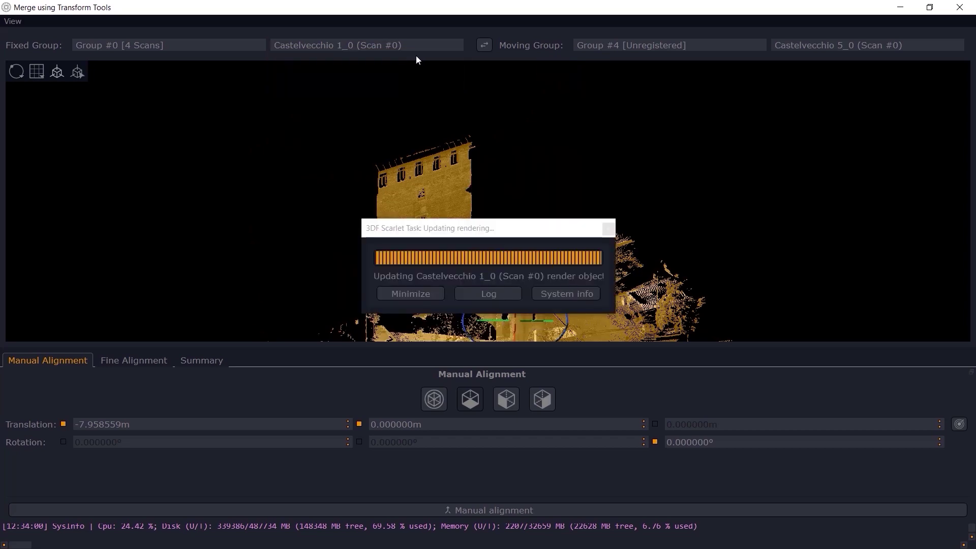
left_click_drag(466, 138, 481, 167)
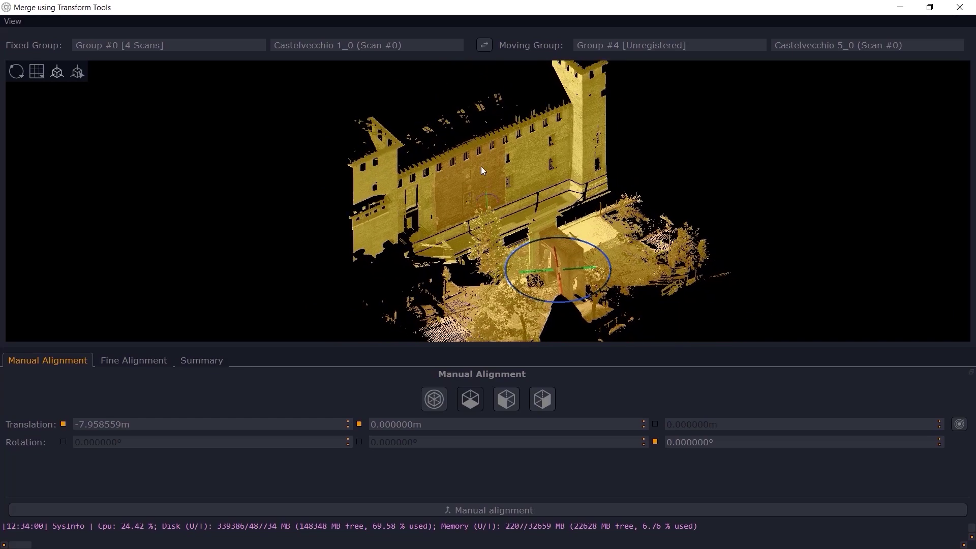
Nudge Group #4 along X to about -8.06 m to line up its facade with the fixed scan
scroll(481, 166, "up", 5)
scroll(164, 421, "down", 1)
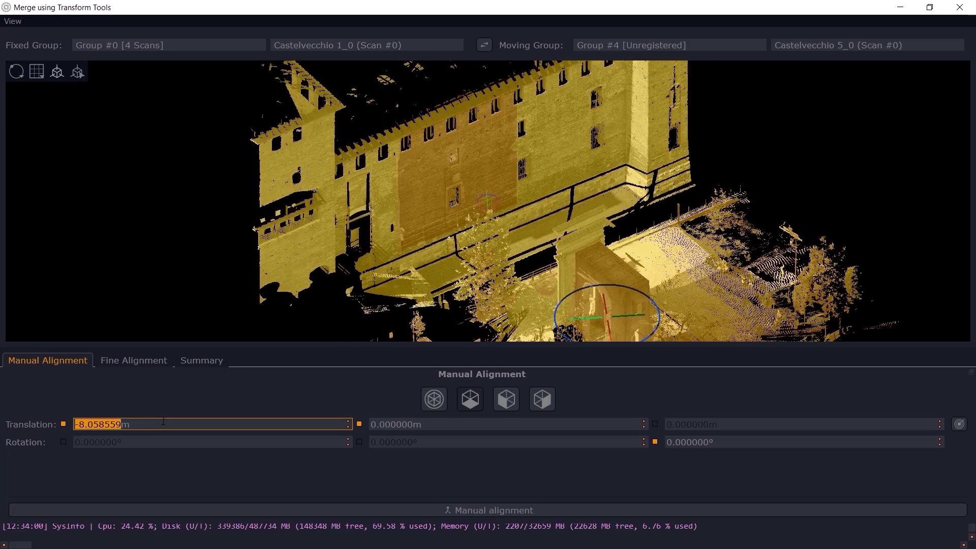
scroll(397, 424, "down", 1)
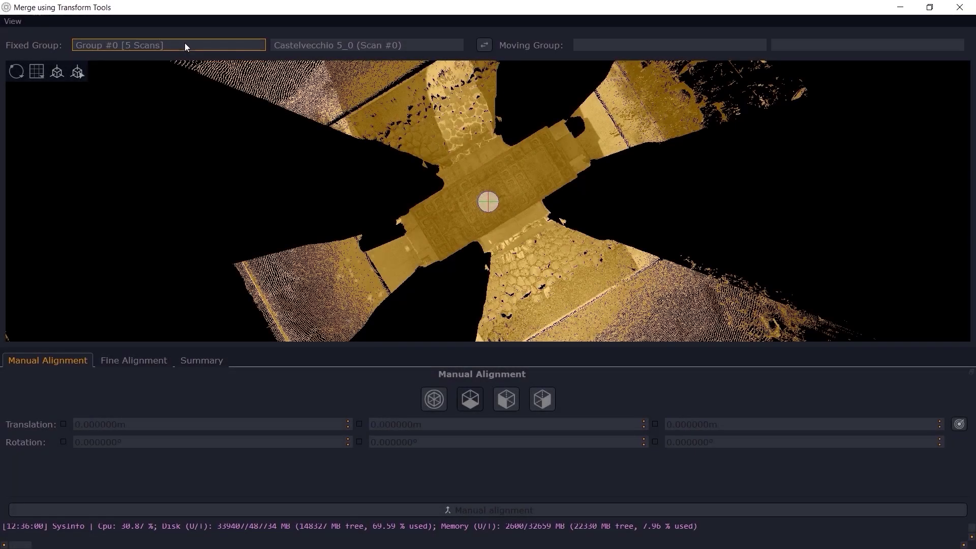
Close the merge window and display Castelvecchio 1_0 in its real RGB colors
left_click(959, 7)
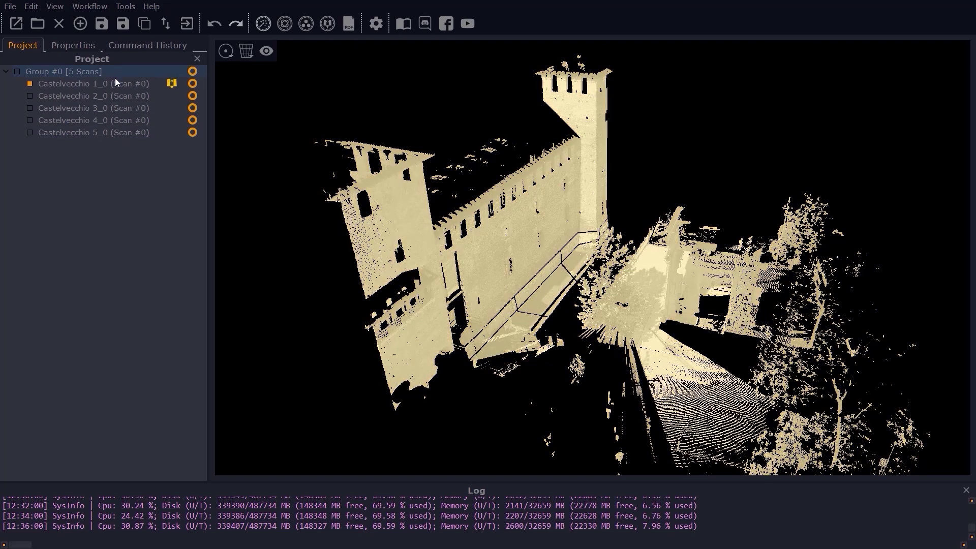
right_click(115, 83)
left_click(144, 112)
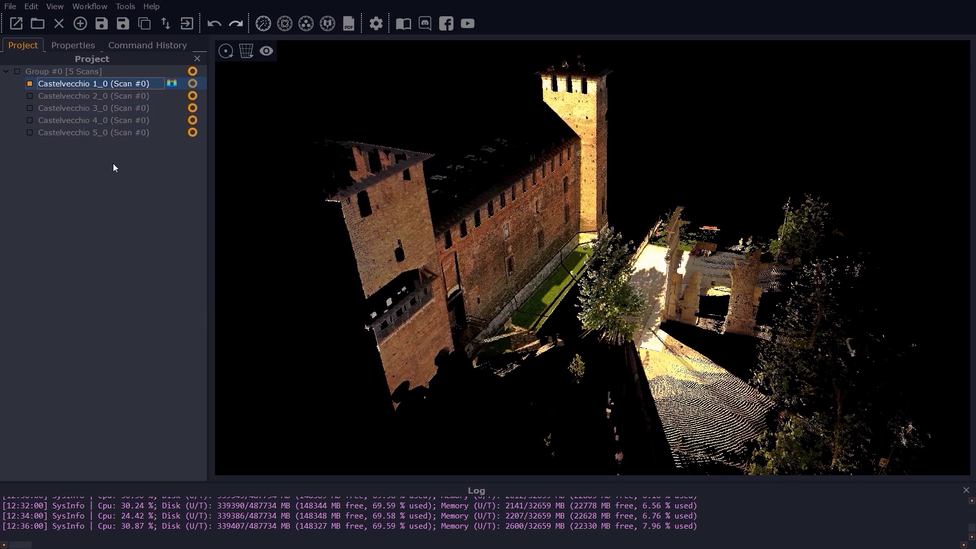
Show Castelvecchio 2_0 to 5_0 in their real RGB colors and view the arch and castle from the front
left_click_drag(113, 163, 105, 97)
right_click(106, 97)
left_click(130, 102)
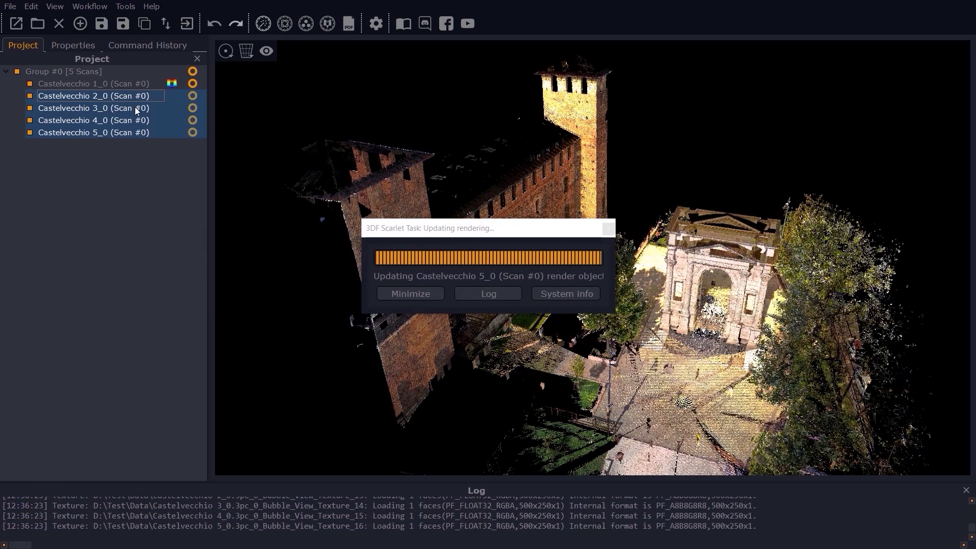
scroll(730, 279, "up", 3)
left_click_drag(892, 304, 482, 265)
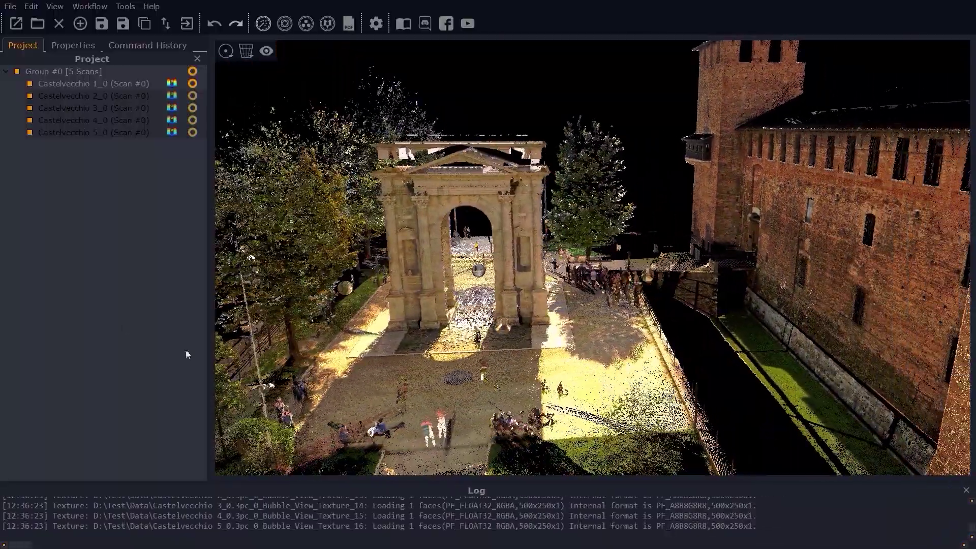
Recolor all five scans with one distinct color per scan to check the alignment on the arch and castle facade
left_click(111, 172)
left_click(85, 86, "ctrl")
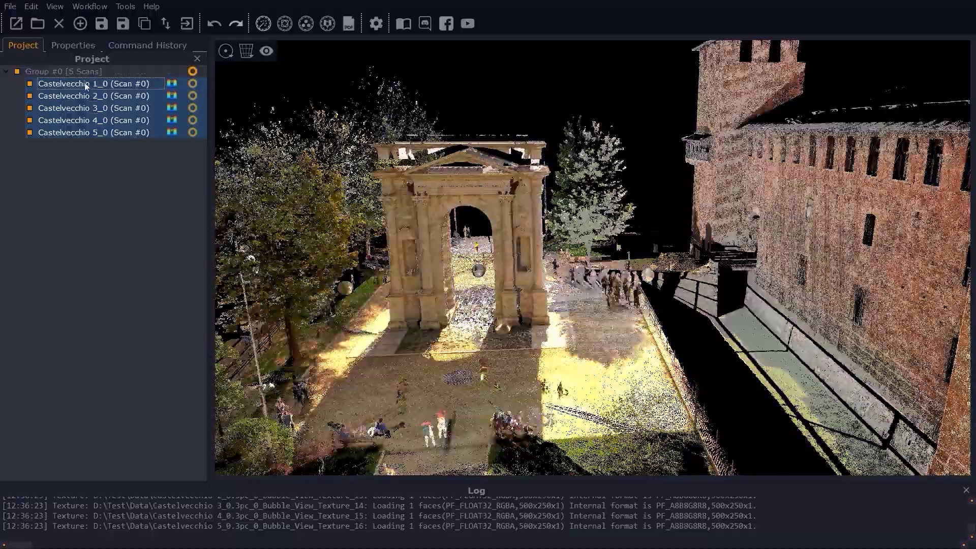
right_click(85, 83)
left_click(164, 113)
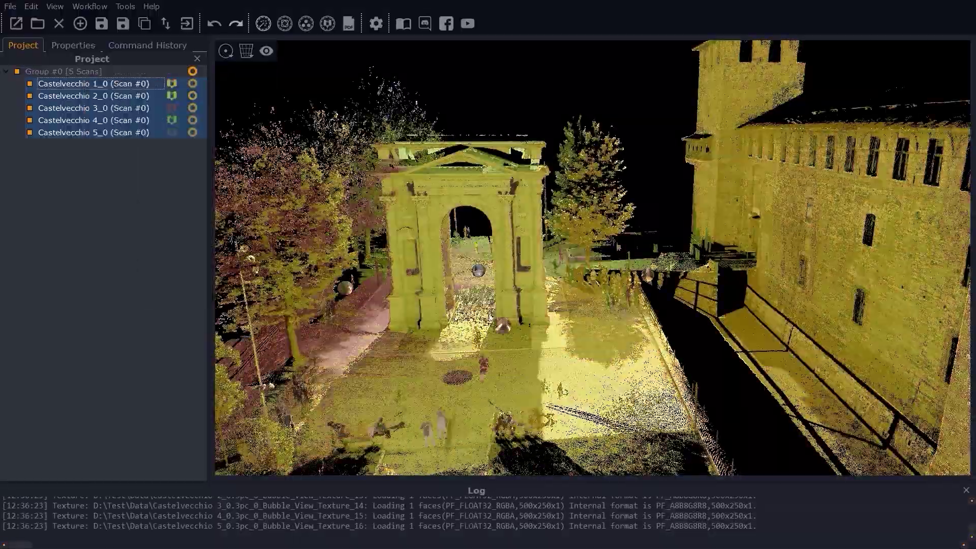
left_click_drag(578, 292, 590, 324)
scroll(752, 178, "up", 4)
left_click_drag(451, 283, 406, 246)
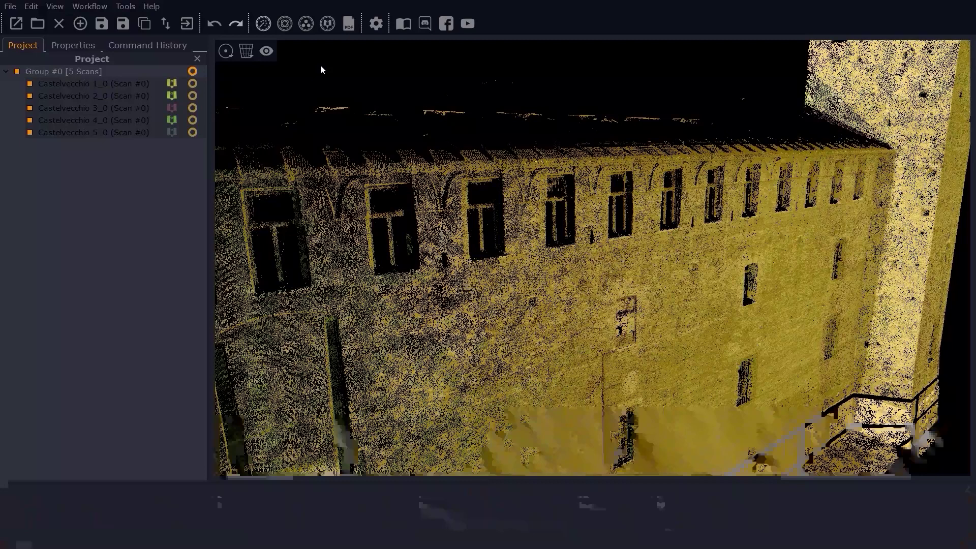
Run a Multi-ICP bundle adjustment on Group #0 with the proposed four scan pairings and default settings
left_click(327, 23)
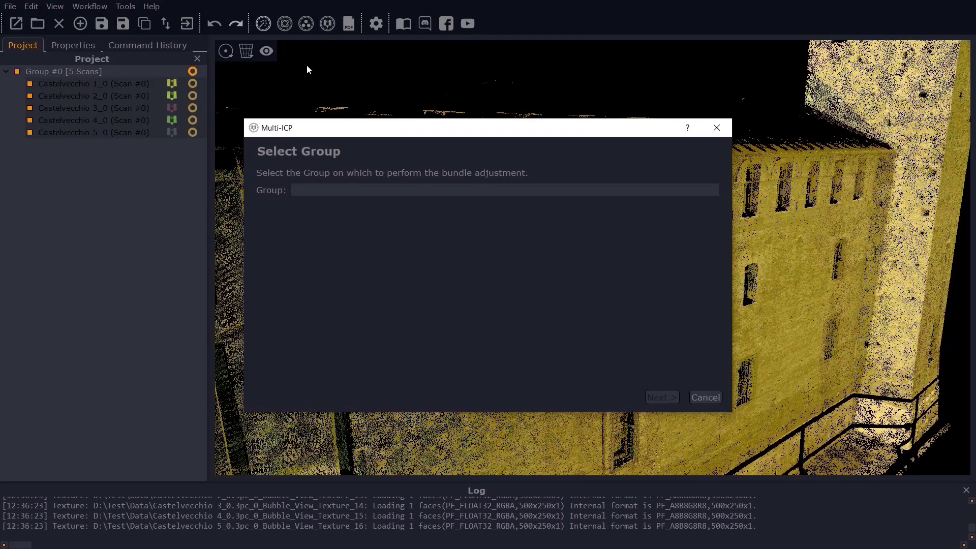
left_click(329, 191)
left_click(356, 207)
left_click(659, 399)
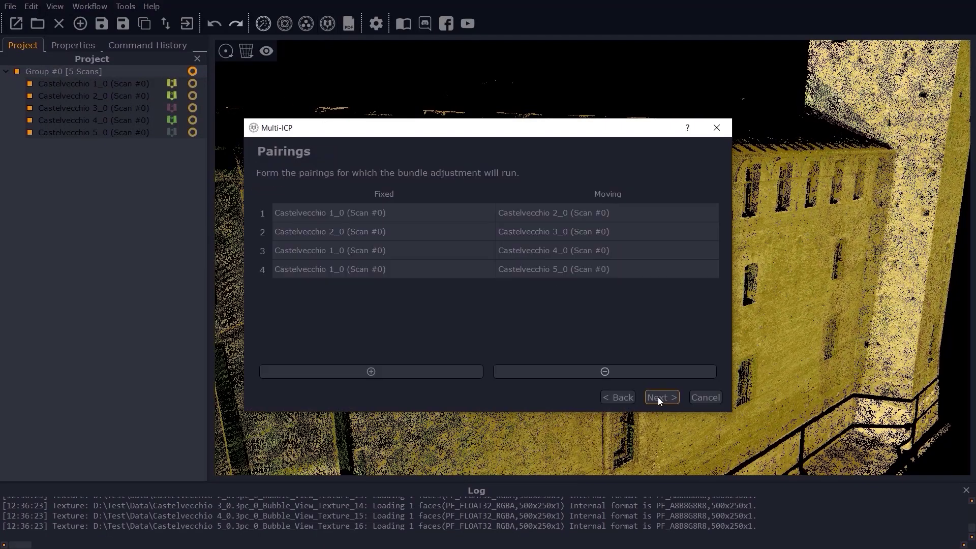
left_click(662, 398)
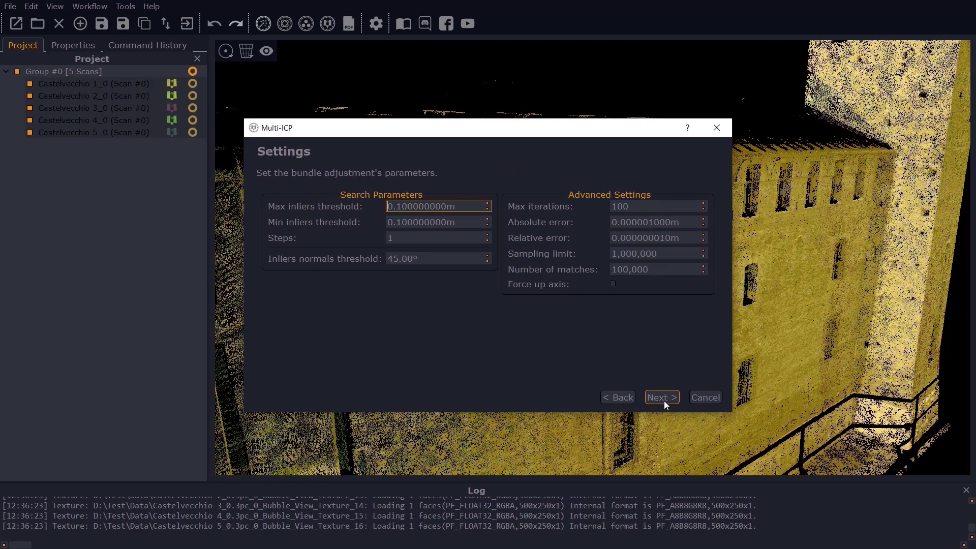
left_click(662, 398)
left_click(664, 398)
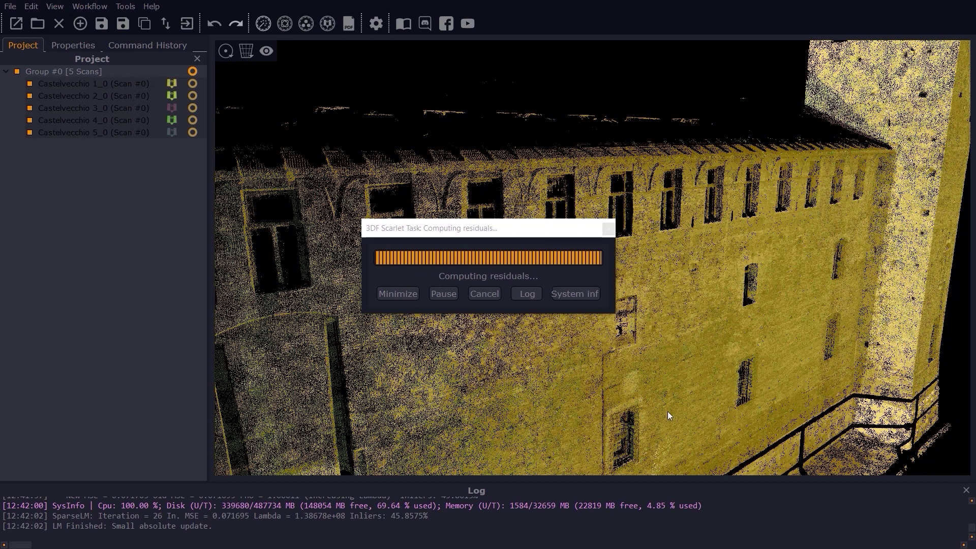
Set the value to 10 in the residuals results of the Multi-ICP adjustment
left_click_drag(609, 204, 664, 200)
double_click(666, 204)
type("10")
key("Return")
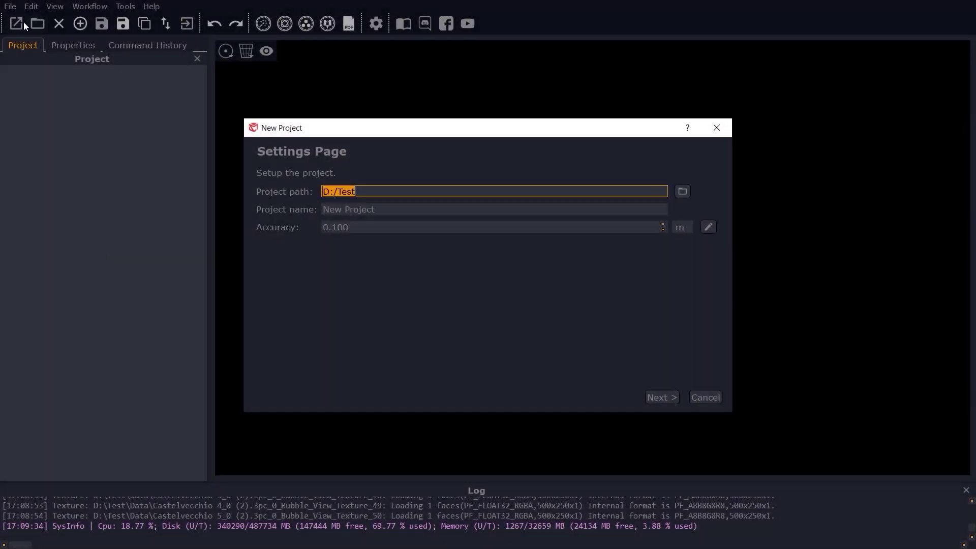
Name the new project Scarlet_CP, keeping the path D:/Test and the 0.100 m accuracy
triple_click(372, 209)
type("Scarlet_CP")
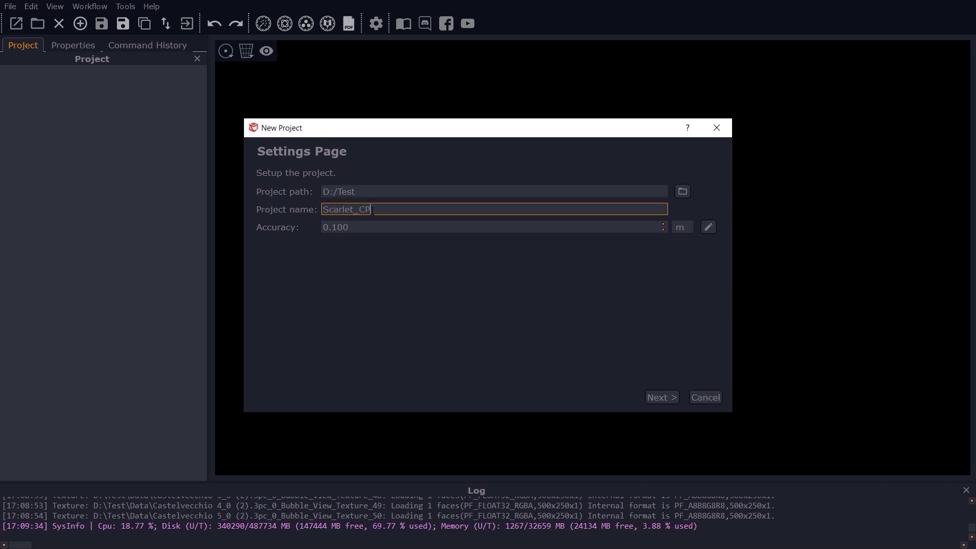
left_click(670, 399)
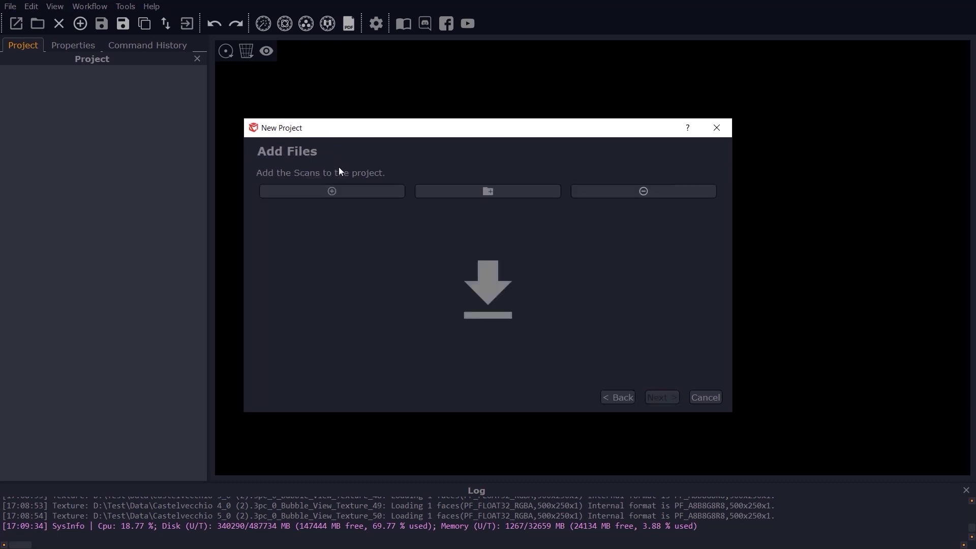
Add the five RDBX scans from the Duomo RIEGL folder to the project and import them
left_click(322, 191)
left_click(447, 168)
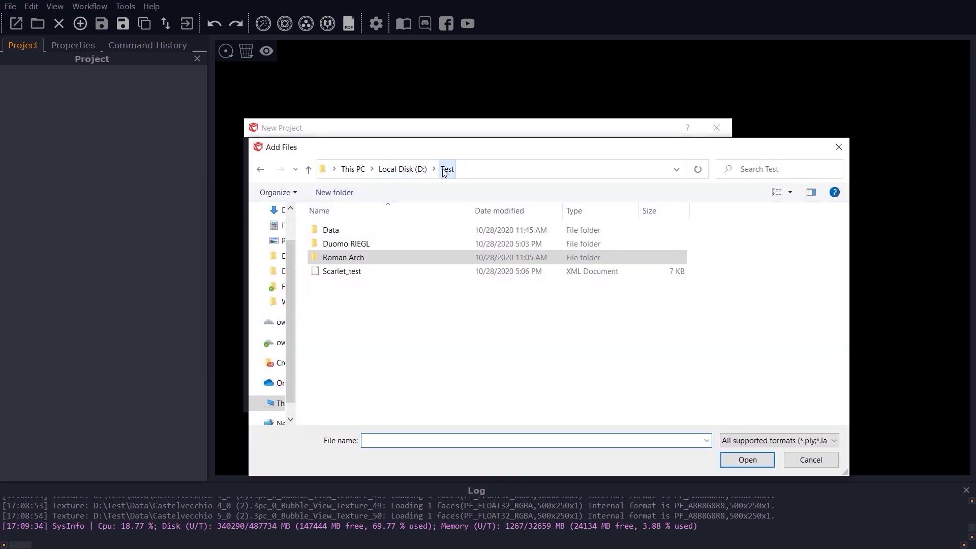
double_click(358, 246)
left_click_drag(366, 308, 362, 227)
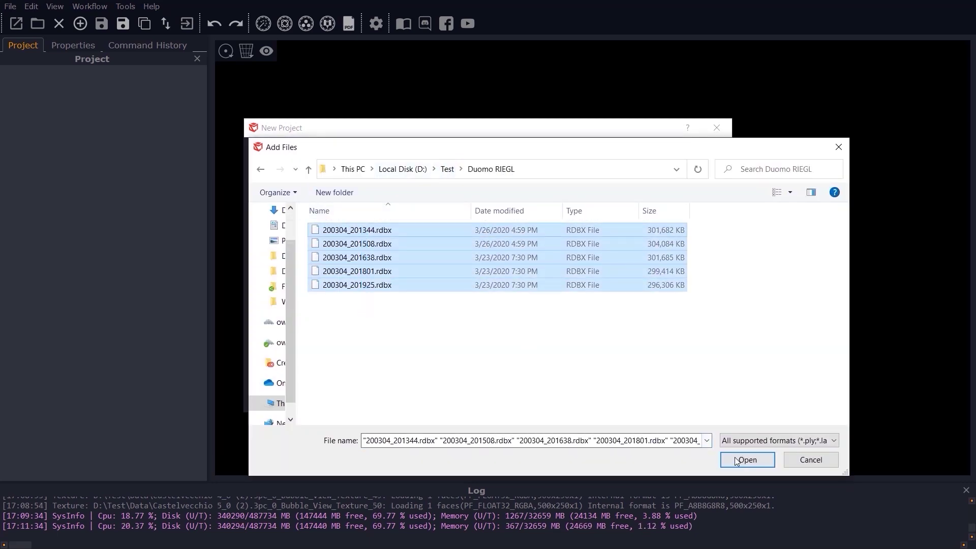
left_click(738, 460)
left_click(662, 397)
left_click(662, 397)
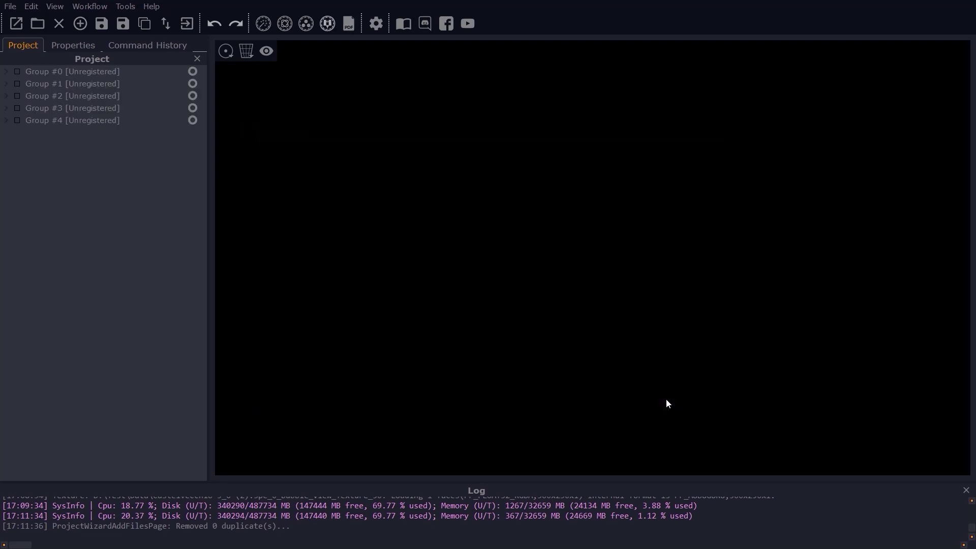
Make Groups #0 to #4 visible and view the overlapping Duomo buildings up close
left_click_drag(61, 131, 51, 75)
right_click(50, 75)
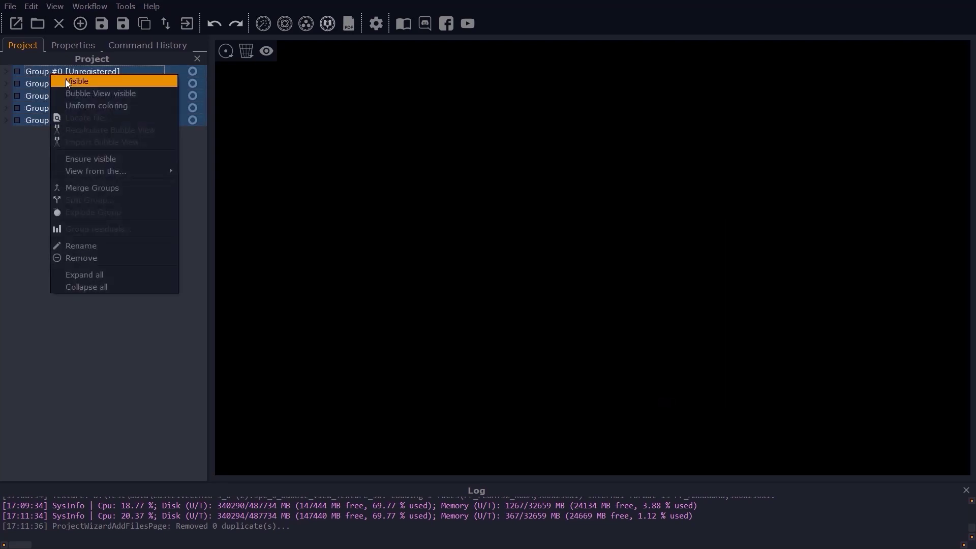
left_click(65, 80)
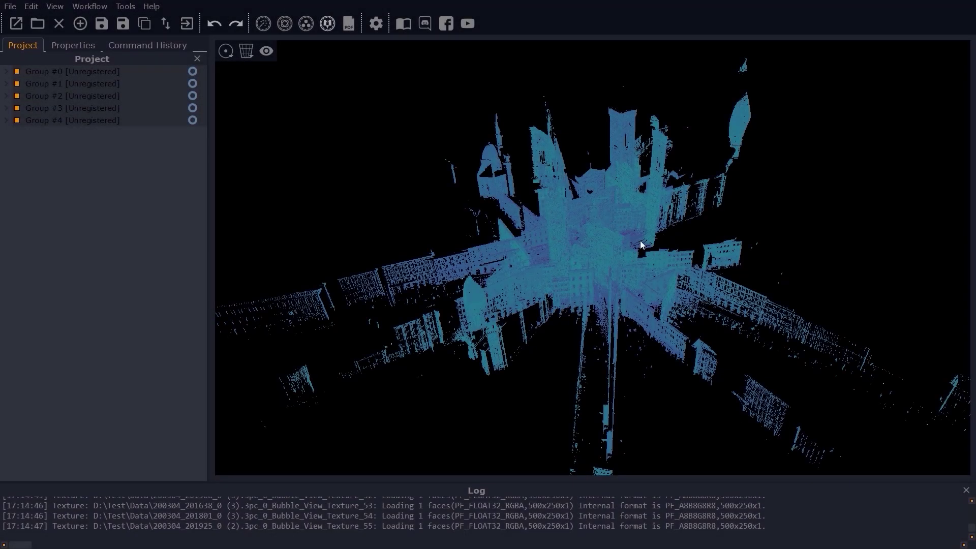
scroll(601, 241, "up", 5)
mouse_move(634, 208)
left_mouse_down()
mouse_move(582, 212)
mouse_move(532, 188)
mouse_move(621, 212)
mouse_move(631, 191)
left_mouse_up()
scroll(642, 264, "up", 3)
middle_click_drag(642, 264, 801, 325)
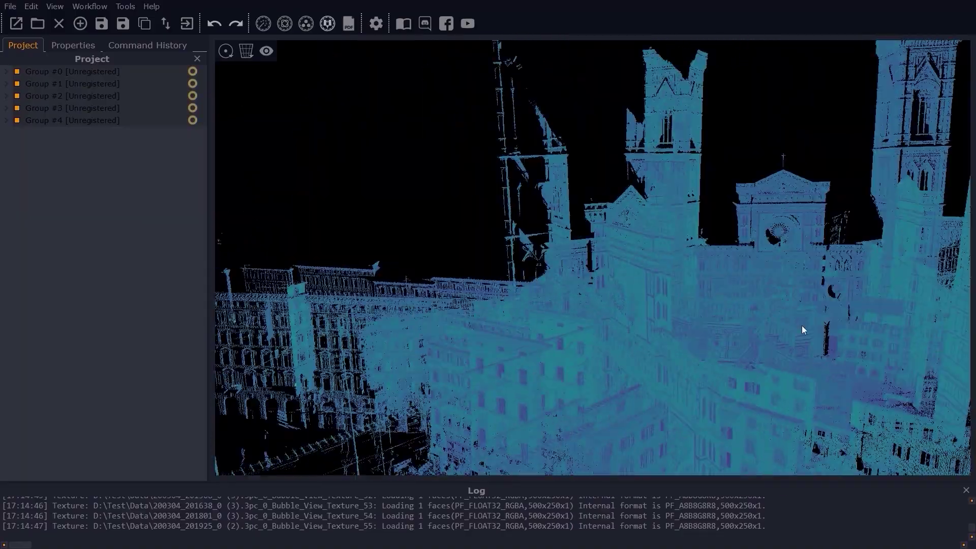
left_click_drag(801, 325, 449, 207)
Apply uniform coloring to all five unregistered groups
left_click_drag(105, 174, 85, 72)
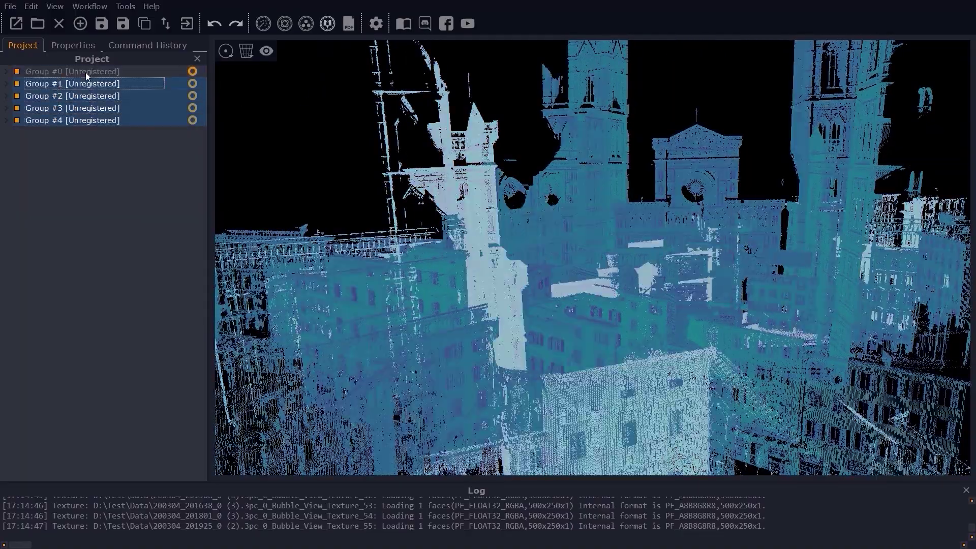
right_click(85, 70)
left_click(104, 98)
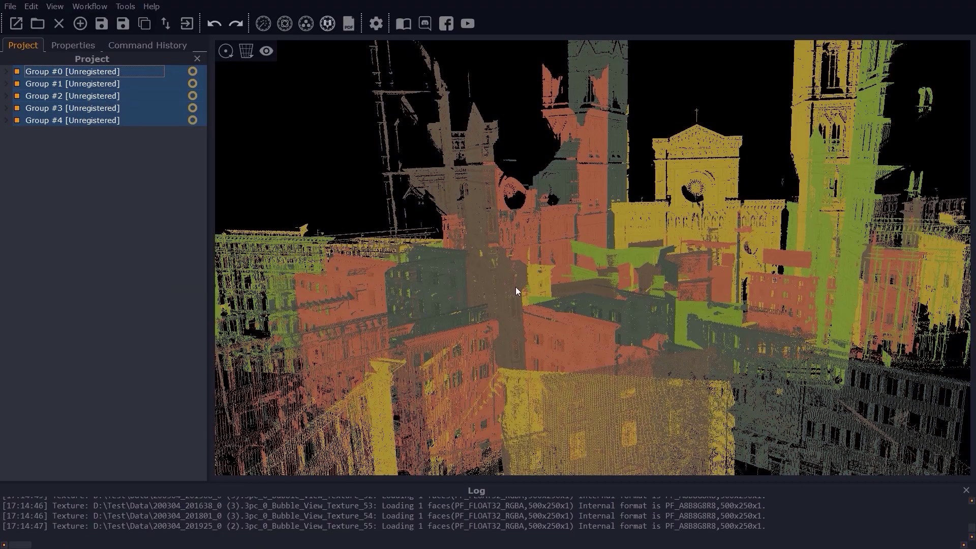
left_click_drag(515, 286, 560, 264)
Expand Groups #0 to #4 in the project tree to list the scan inside each group
left_click(6, 72)
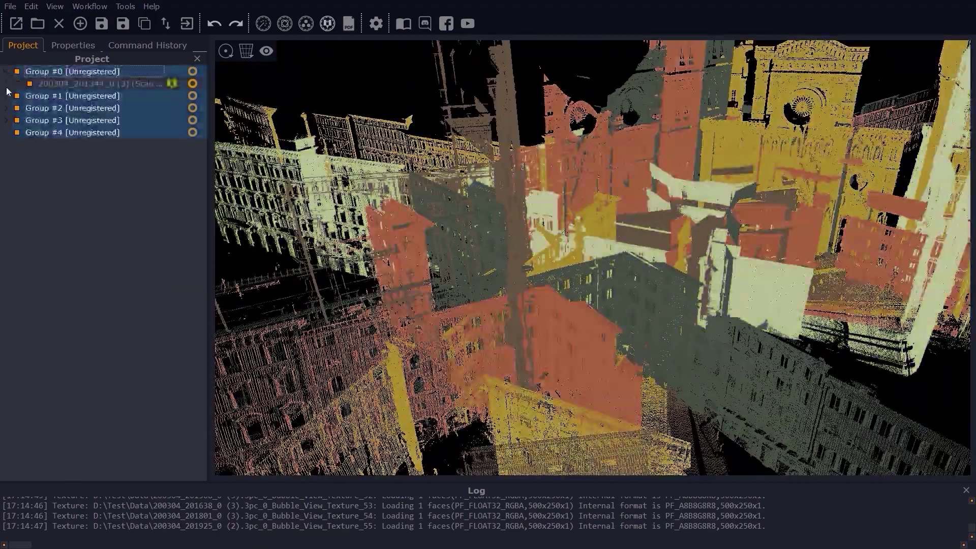
left_click(6, 96)
left_click(42, 191)
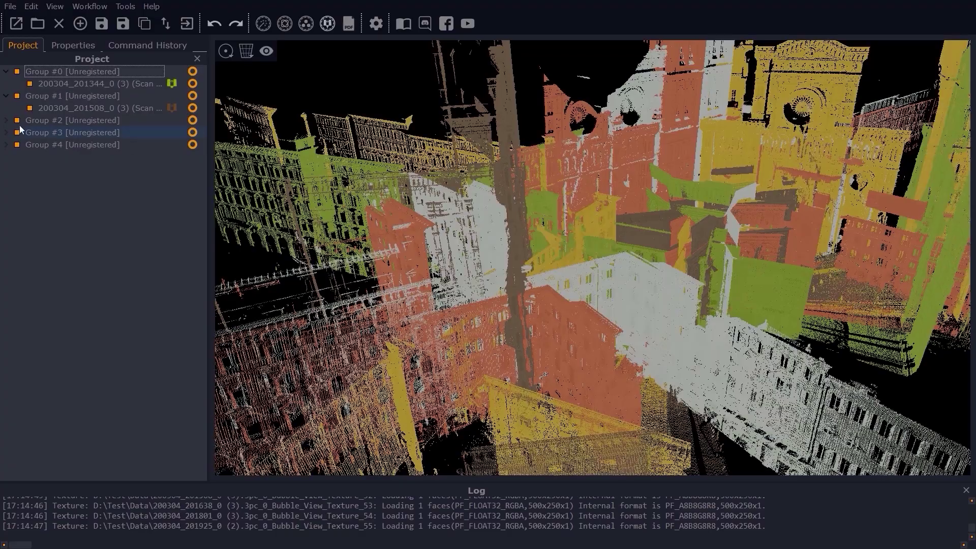
left_click(6, 120)
left_click(6, 145)
left_click(7, 169)
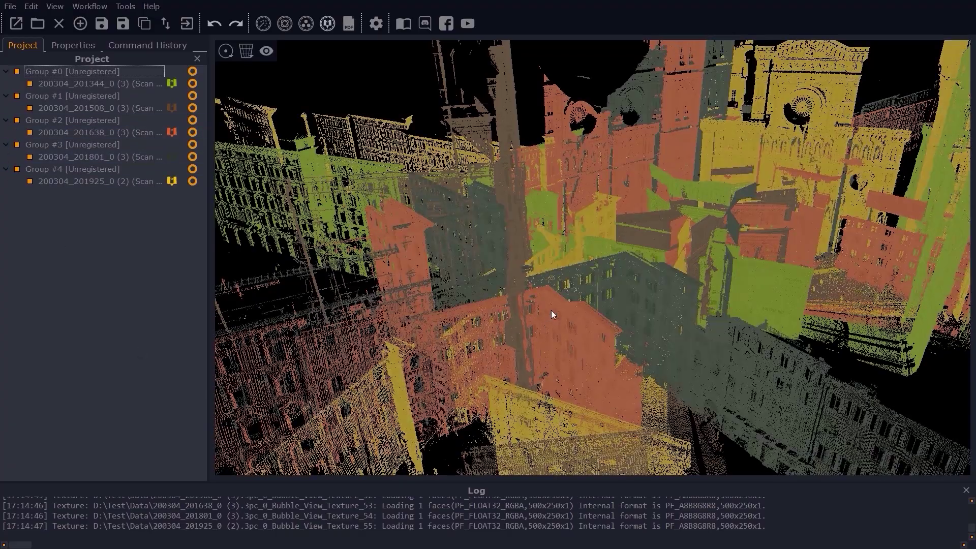
left_click_drag(551, 312, 547, 285)
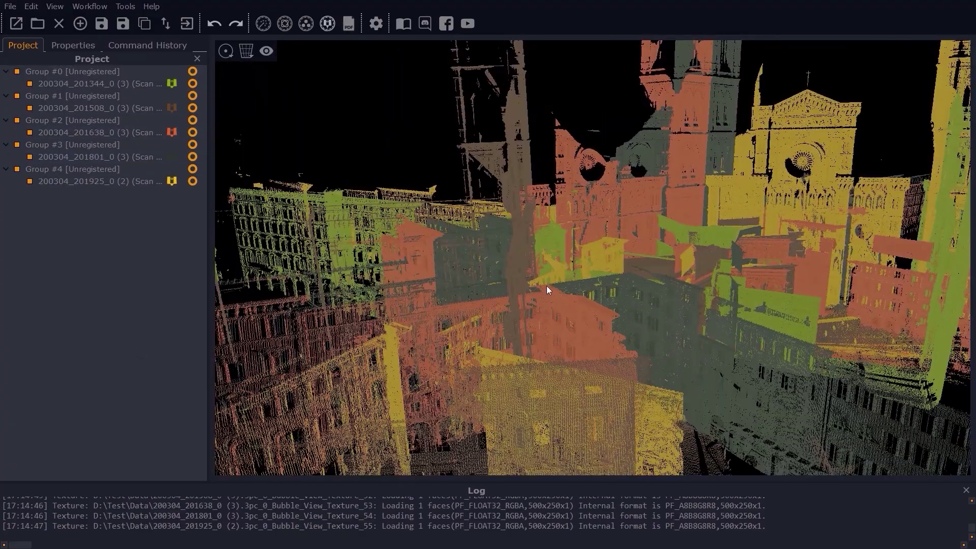
Start Merge using Constraints with Group #0 as the fixed group and Group #1 as the moving group
left_click(306, 24)
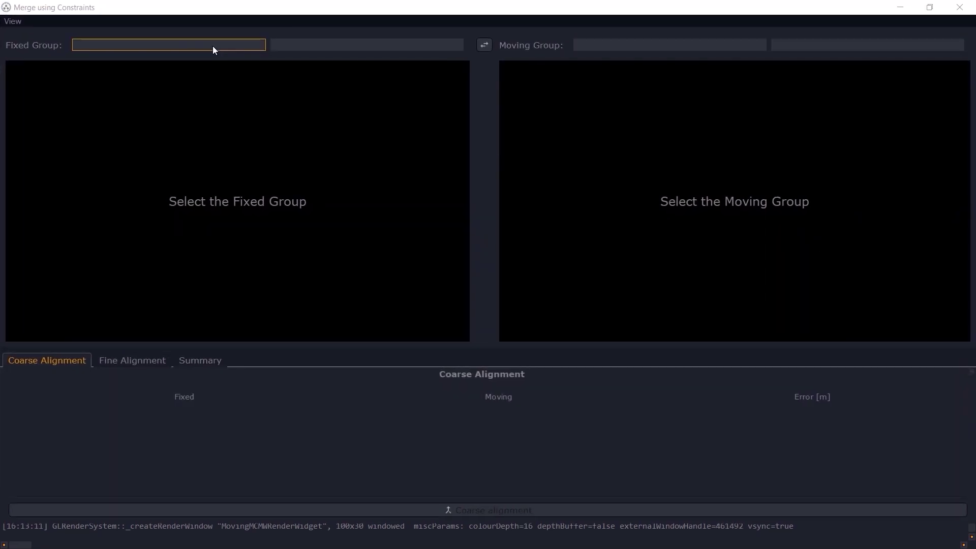
left_click(212, 46)
left_click(208, 55)
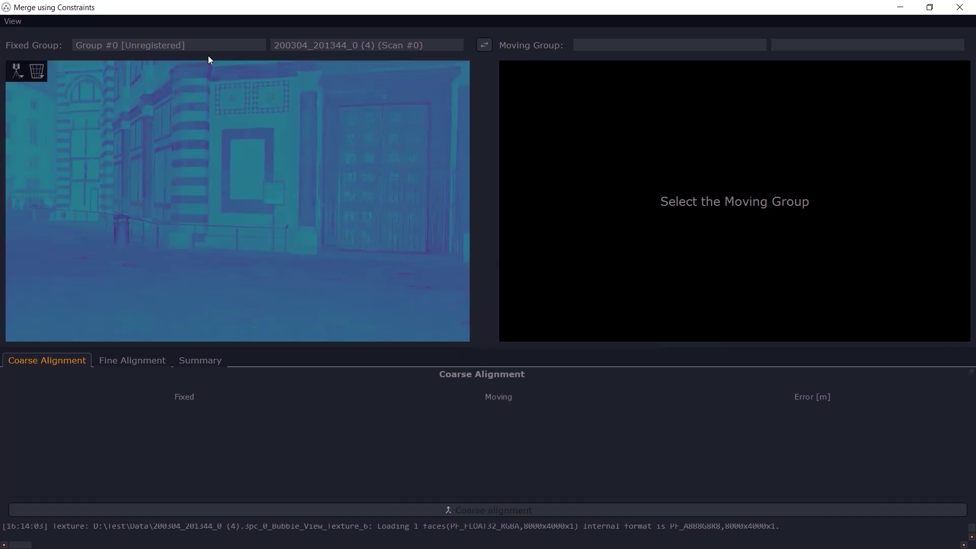
left_click(597, 48)
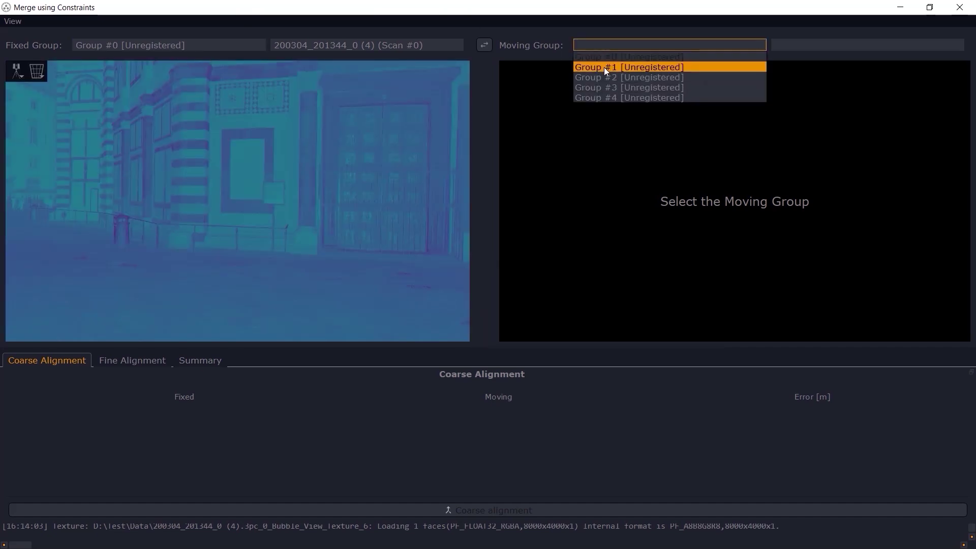
left_click(604, 66)
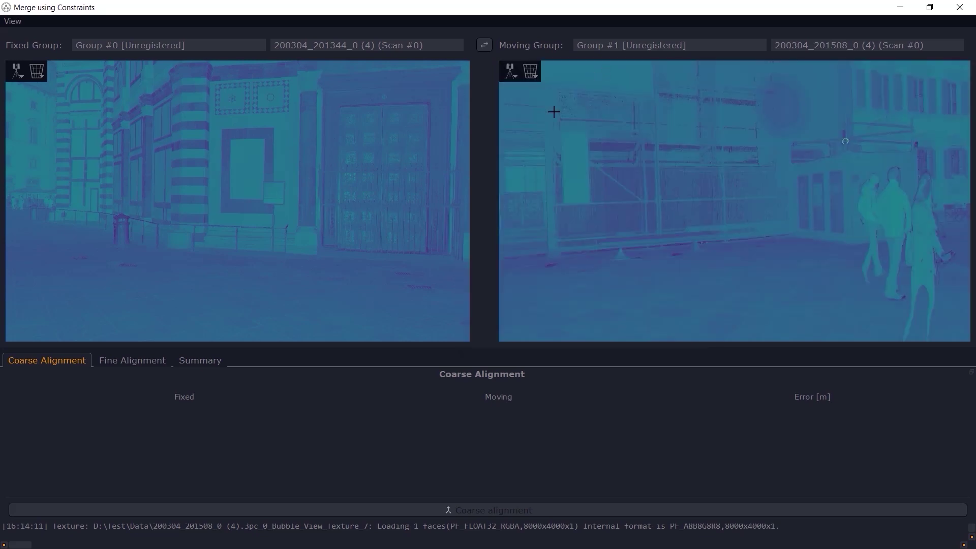
Set the fixed view's navigation to Tripod and turn both scans toward the striped facade with framed panels beside the door
left_click(16, 71)
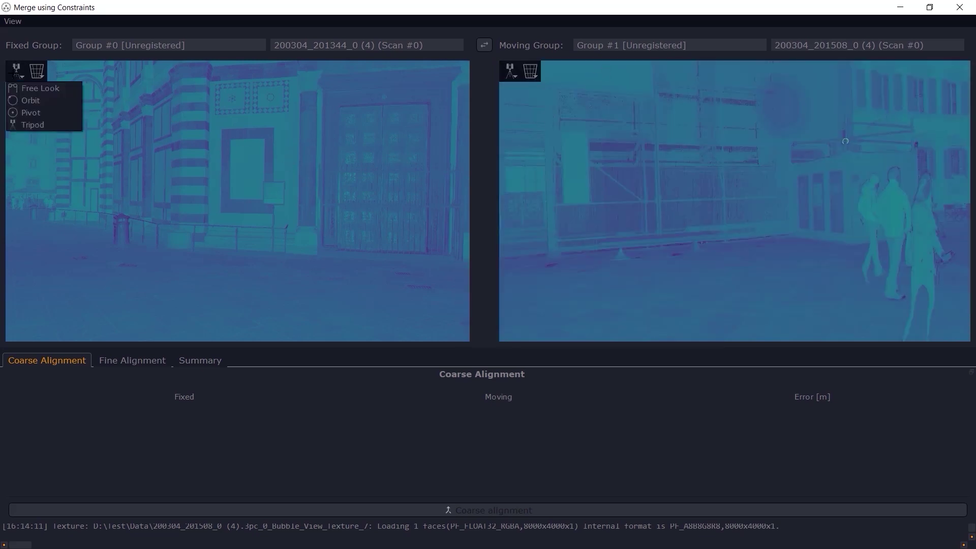
left_click(66, 128)
left_click_drag(344, 139, 225, 151)
left_click_drag(760, 142, 534, 154)
left_click_drag(802, 149, 556, 156)
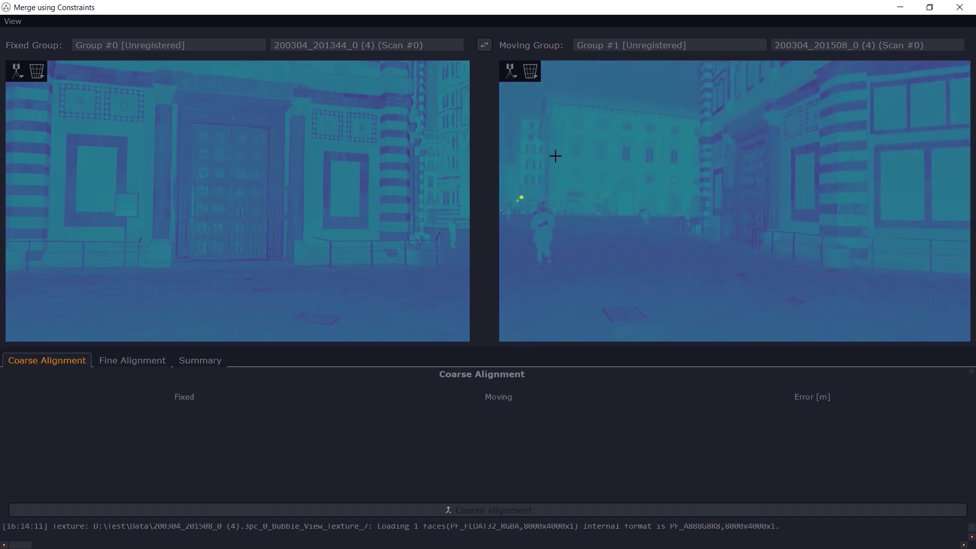
Place the first fixed constraint point on the inner upper-left corner of the dark-framed panel right of the door
scroll(397, 126, "up", 10)
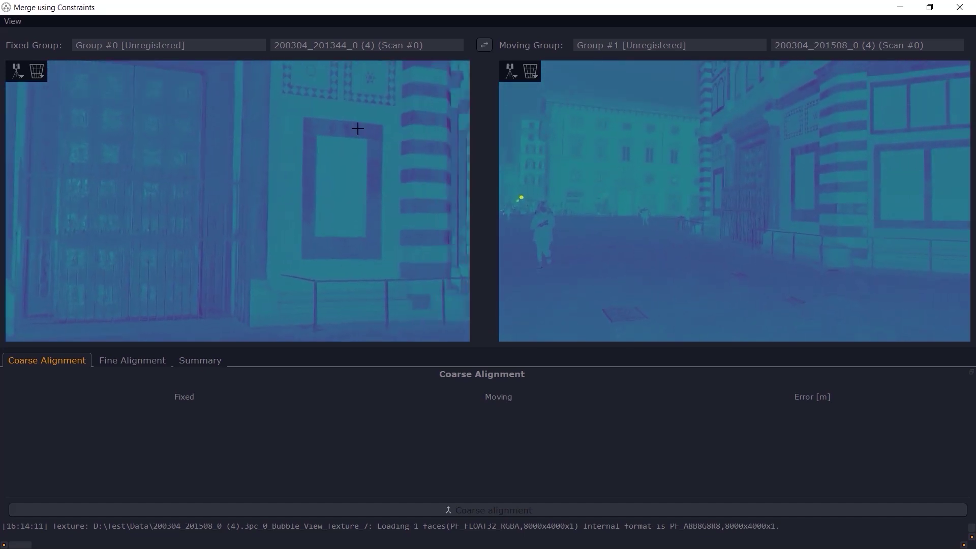
left_click_drag(377, 121, 283, 189)
scroll(387, 141, "down", 2)
left_click_drag(386, 141, 242, 239)
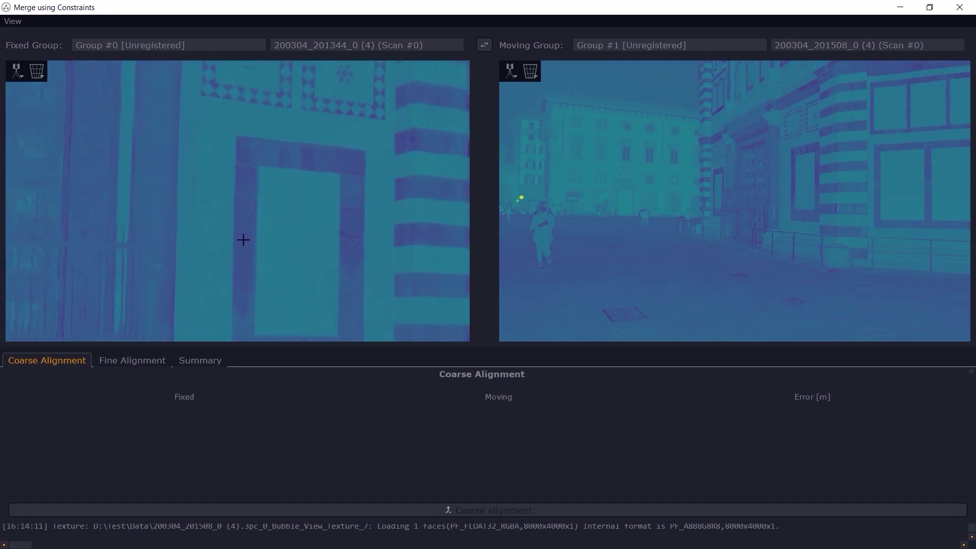
scroll(265, 164, "up", 2)
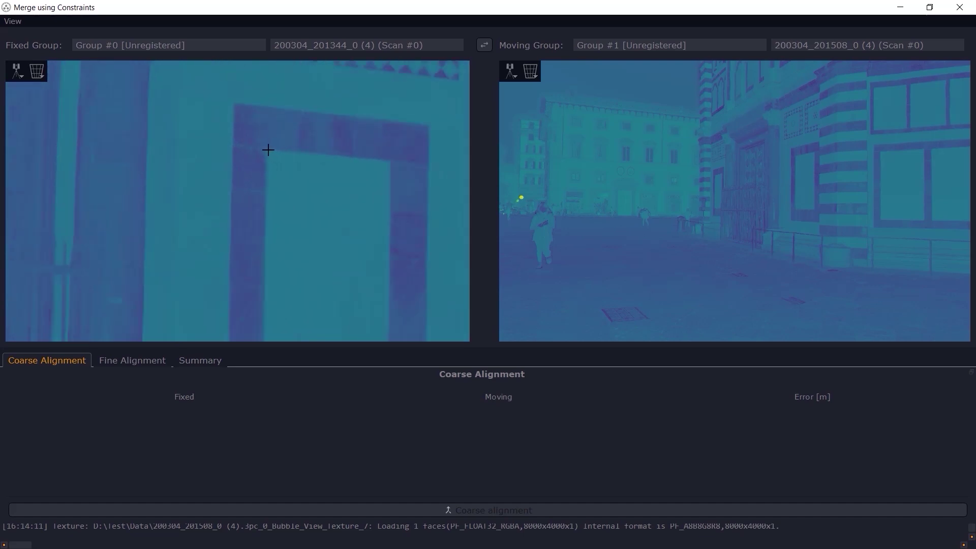
left_click(268, 149)
Place the matching first point in the moving scan on the same inner upper-left corner of the framed panel
scroll(824, 140, "up", 5)
left_click_drag(889, 122, 672, 219)
left_click_drag(808, 137, 713, 169)
scroll(752, 133, "up", 2)
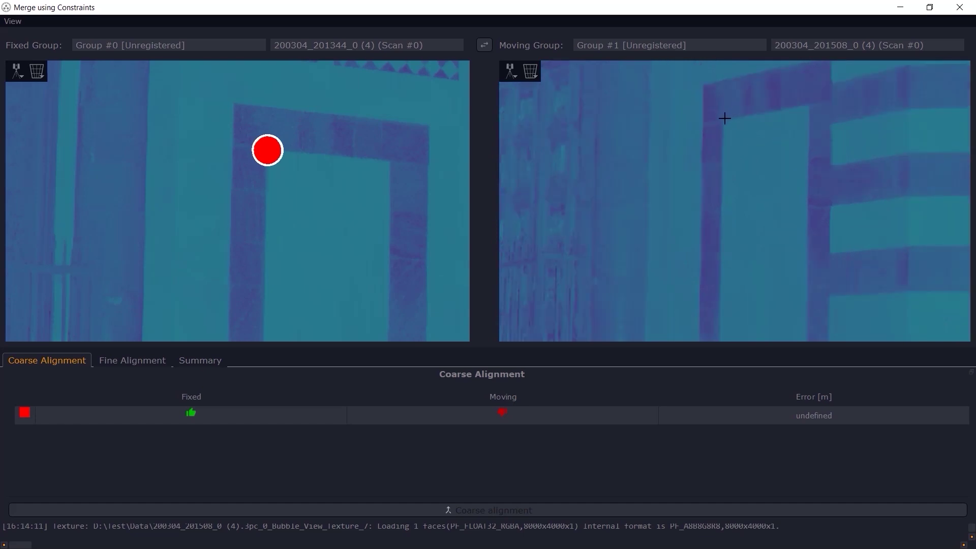
Place the second fixed constraint point on the upper-left corner of the tall doorway in the cathedral facade
scroll(305, 152, "down", 8)
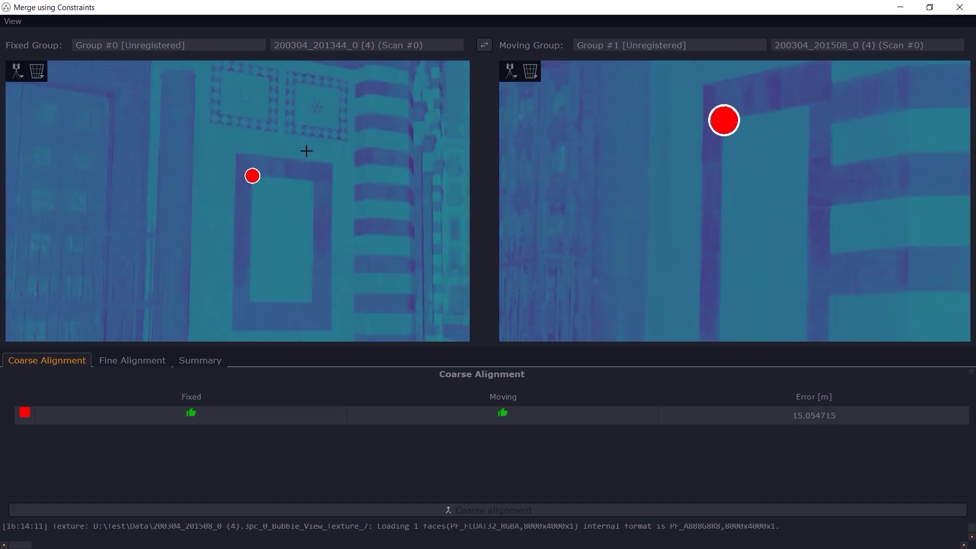
scroll(314, 201, "up", 3)
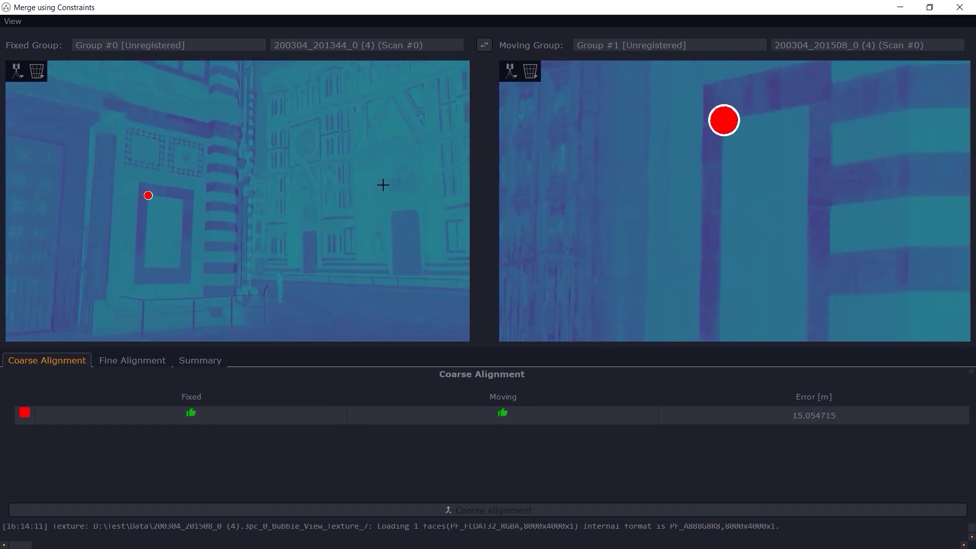
left_click_drag(381, 185, 258, 150)
scroll(266, 176, "up", 4)
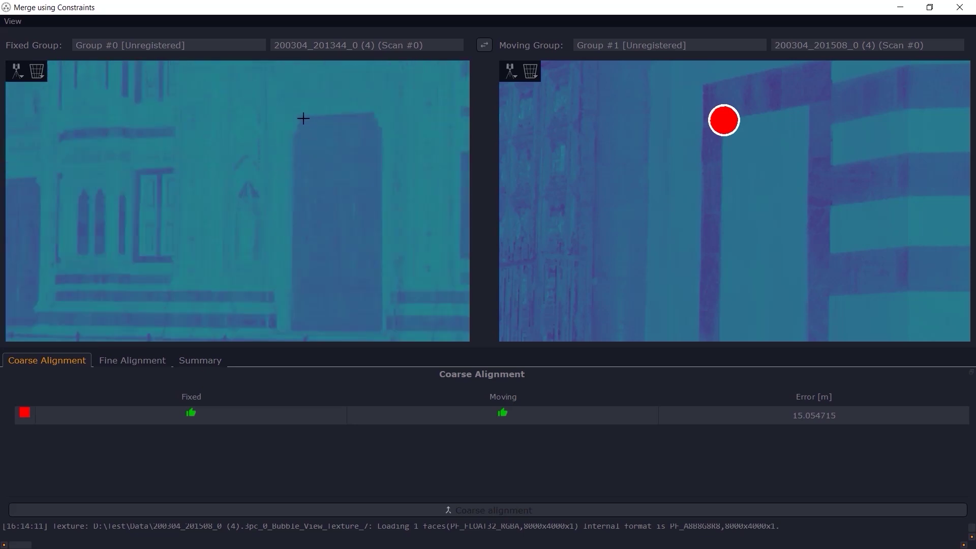
left_click(302, 117)
Place the matching second point in the moving scan on the upper-left corner of the same cathedral doorway
scroll(656, 152, "down", 5)
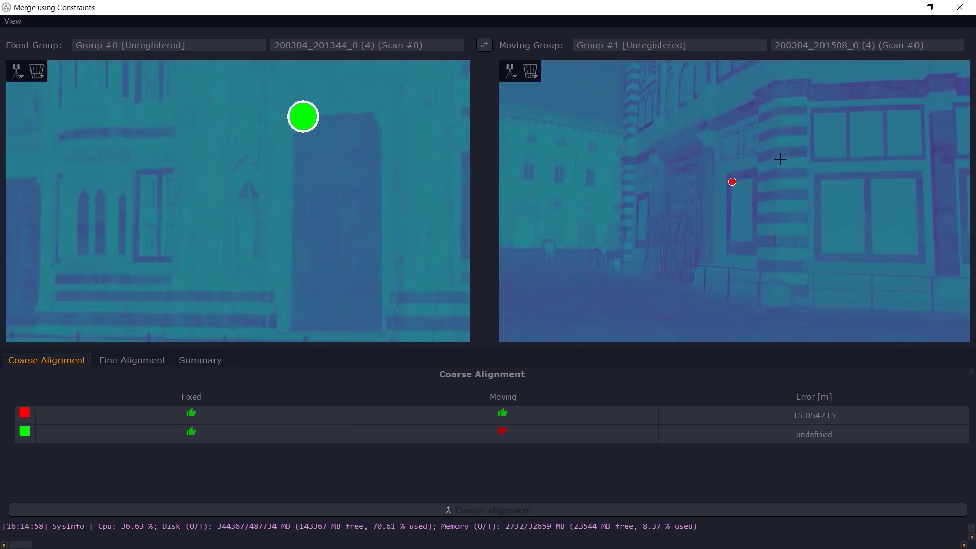
scroll(600, 157, "up", 2)
scroll(729, 155, "up", 2)
scroll(551, 157, "down", 4)
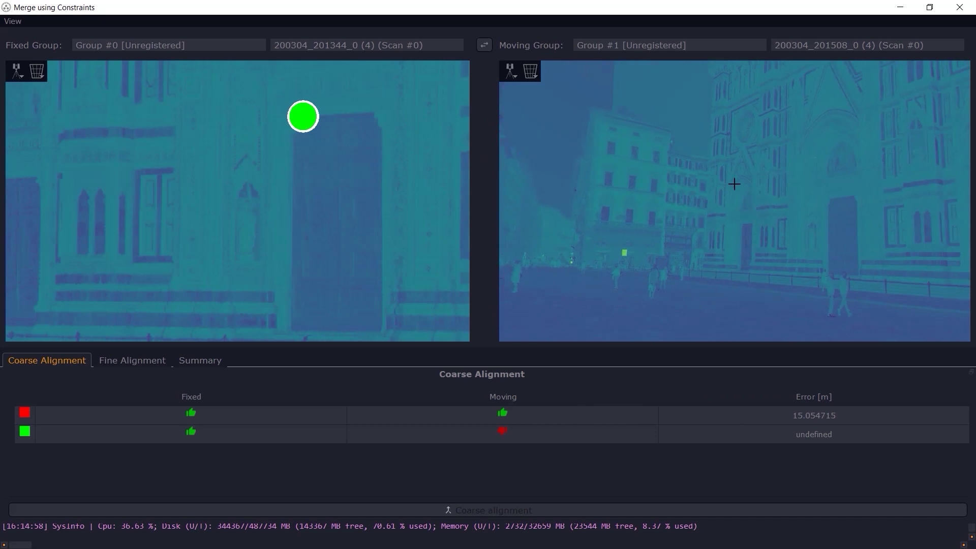
scroll(647, 181, "up", 4)
scroll(724, 166, "up", 3)
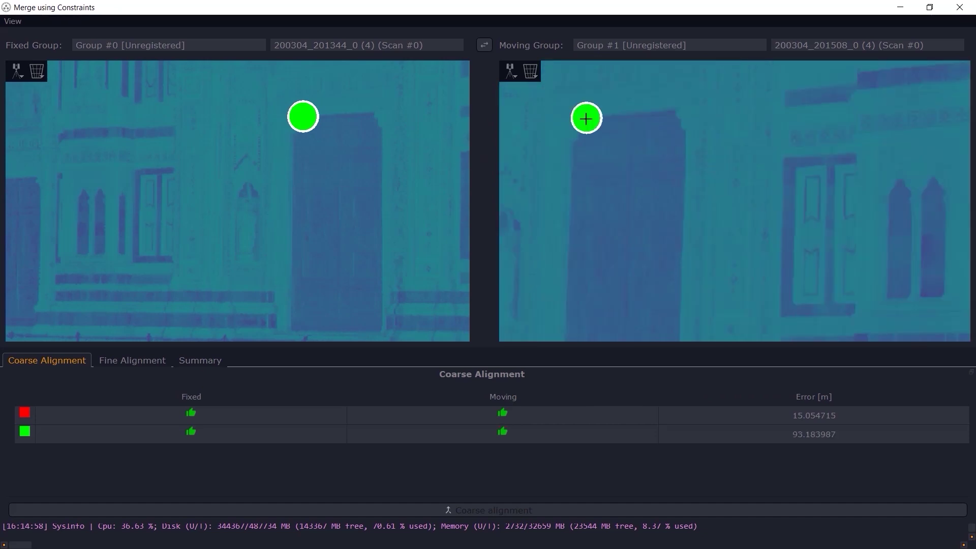
Place the third fixed constraint point on the top of the final letter I in the MONTEDOMINI sign
scroll(407, 183, "down", 4)
left_click_drag(402, 183, 156, 171)
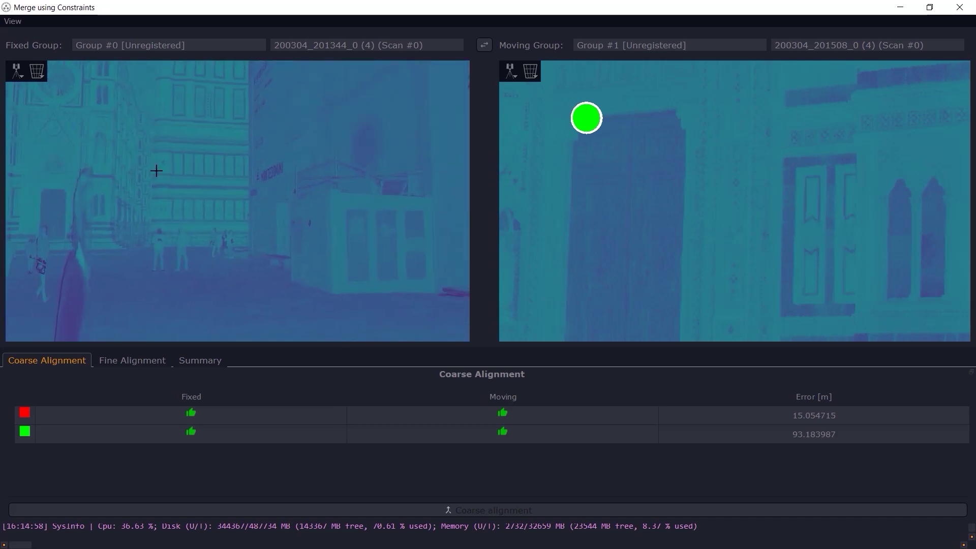
left_click_drag(322, 167, 281, 180)
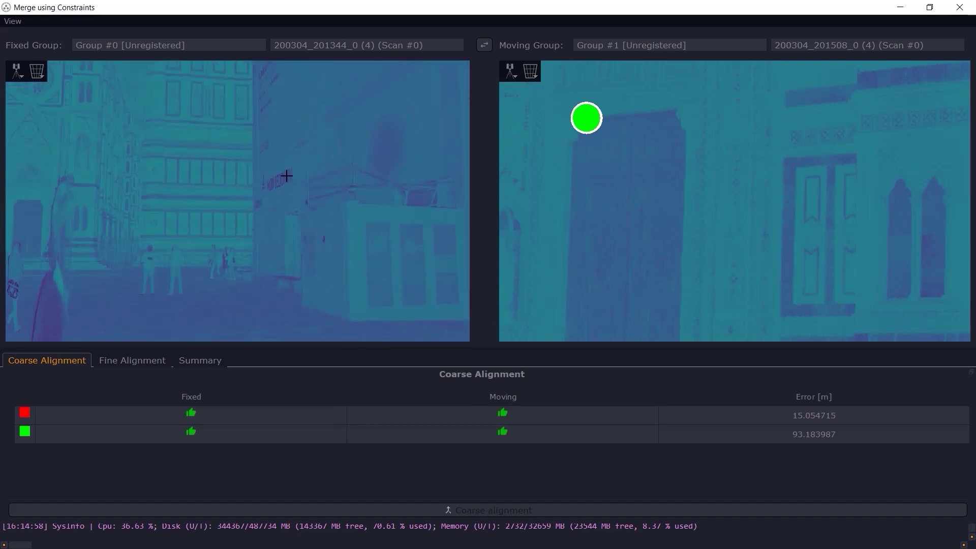
scroll(373, 144, "up", 3)
left_click_drag(372, 143, 218, 164)
left_click_drag(435, 126, 340, 138)
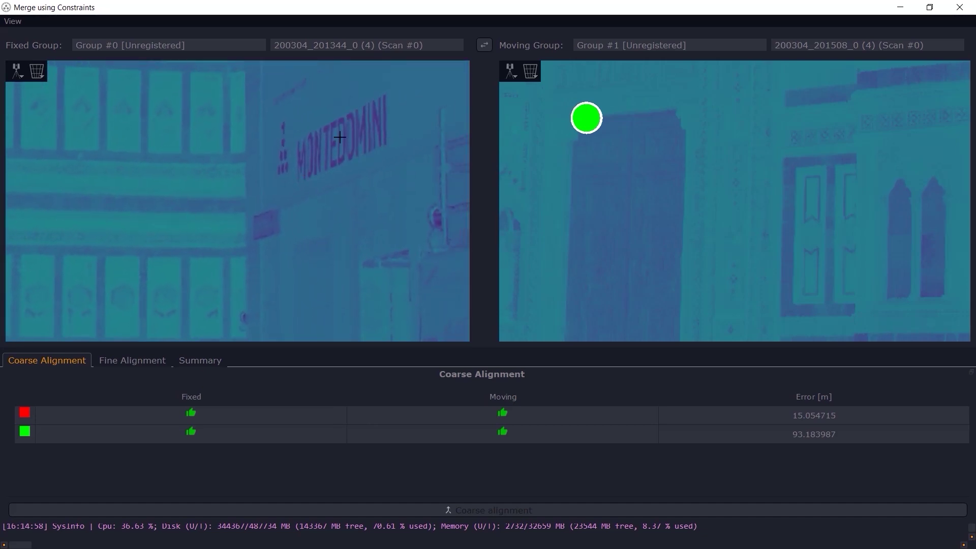
left_click(386, 95)
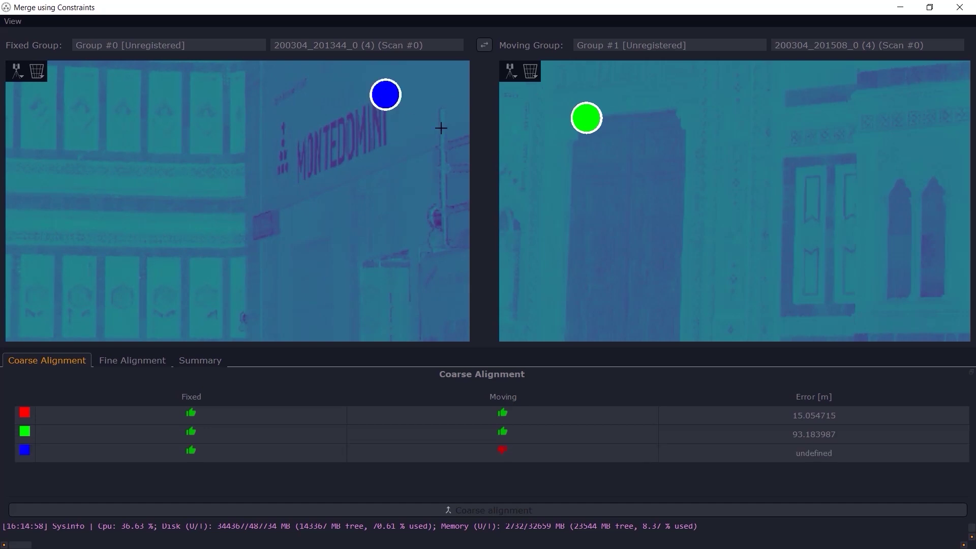
Place the matching third point in the moving scan on the top of the MONTEDOMINI sign's final I
scroll(763, 179, "down", 3)
left_click_drag(860, 158, 736, 198)
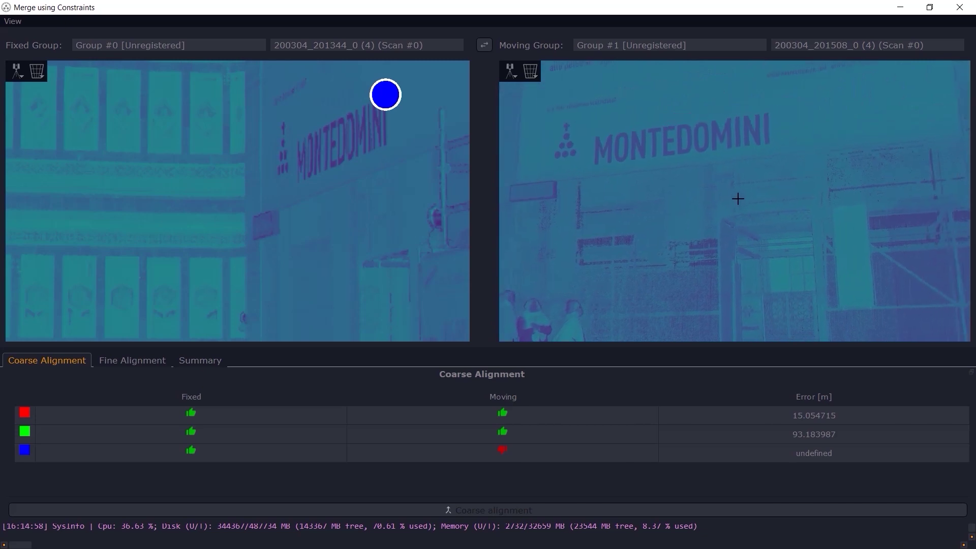
scroll(795, 105, "up", 5)
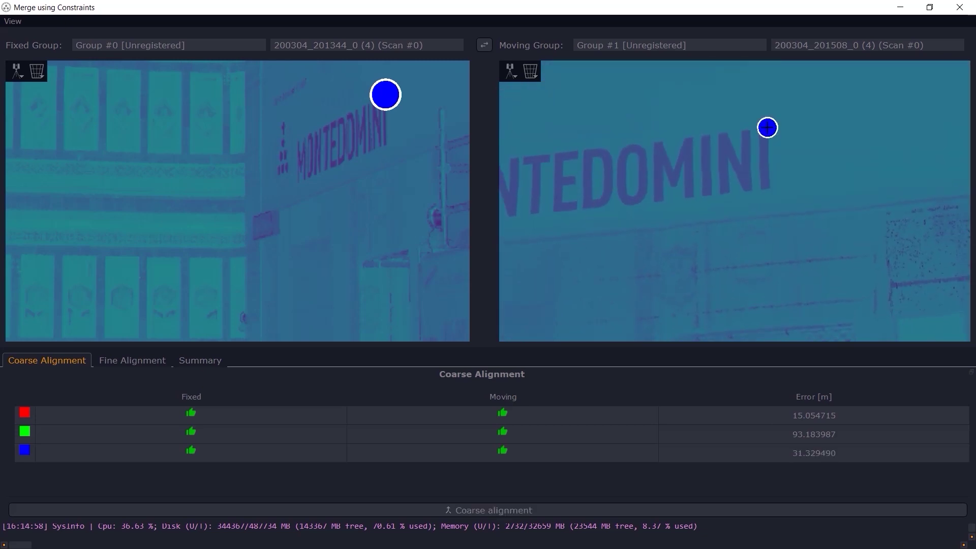
Place the fourth fixed constraint point on the upper-right corner of the shop opening just left of the arched portal
scroll(332, 192, "down", 5)
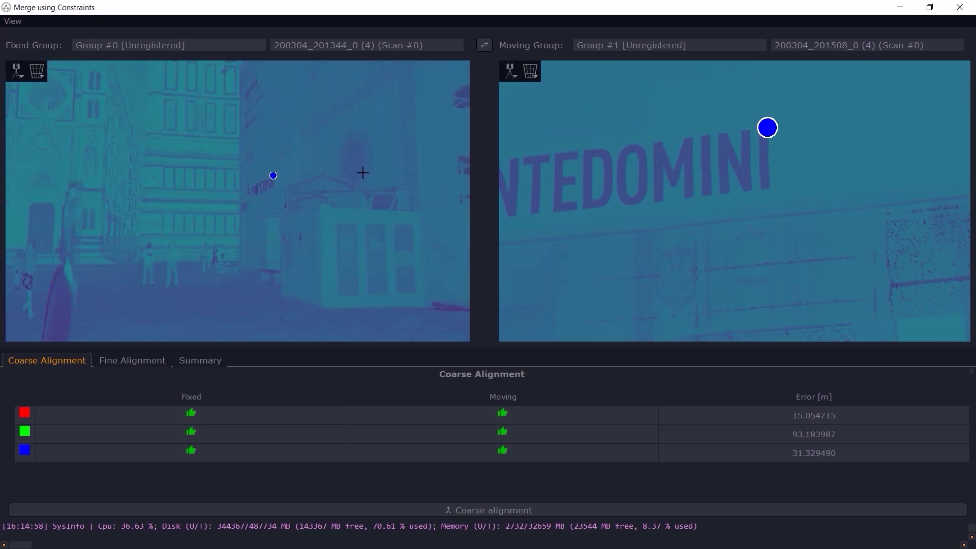
left_click_drag(363, 173, 61, 175)
left_click_drag(315, 164, 76, 163)
left_click_drag(295, 148, 242, 157)
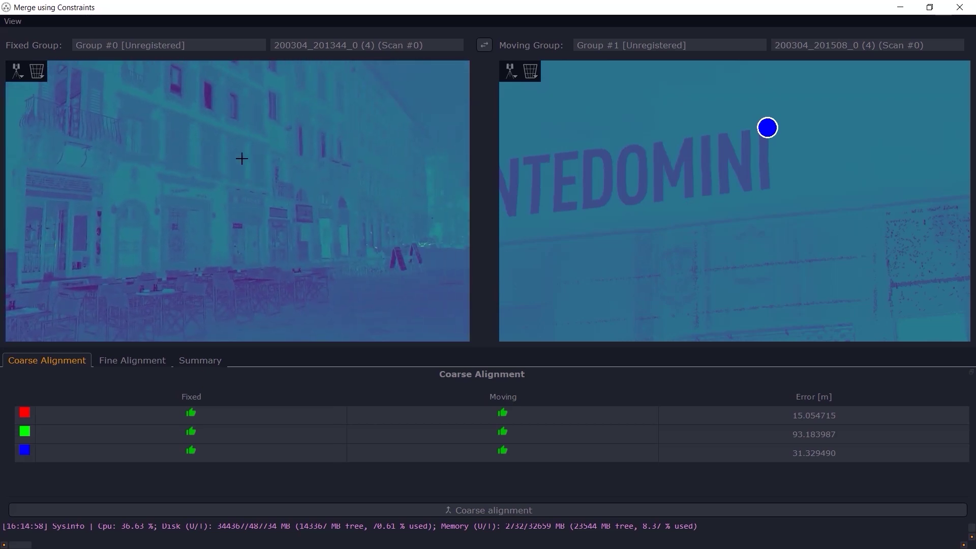
scroll(615, 193, "down", 5)
left_click_drag(808, 179, 634, 194)
left_click_drag(411, 190, 315, 189)
scroll(351, 181, "up", 5)
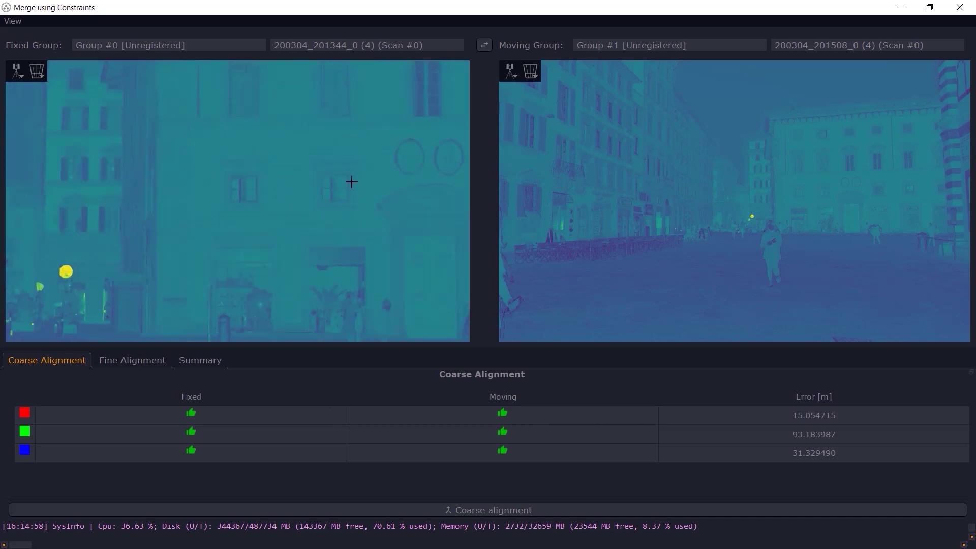
left_click_drag(404, 209, 228, 117)
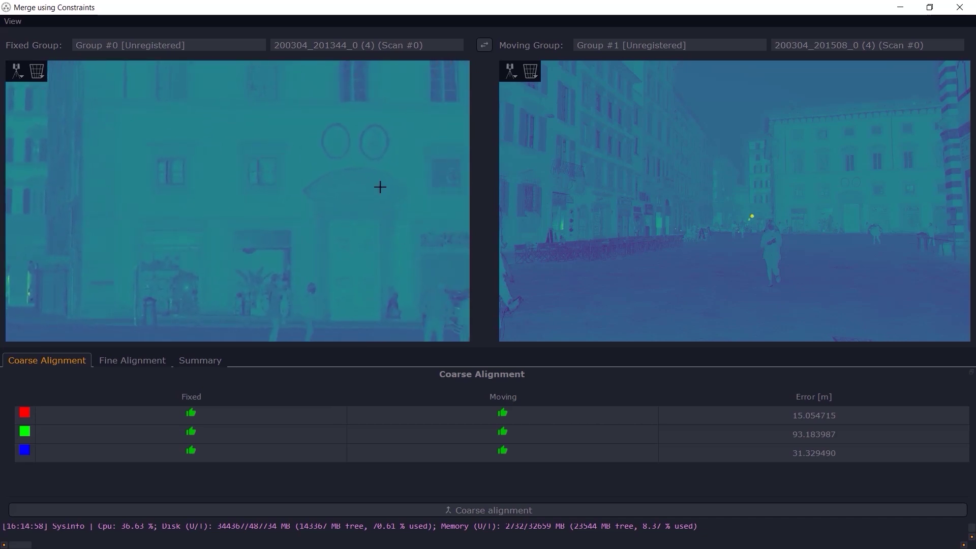
scroll(354, 187, "up", 3)
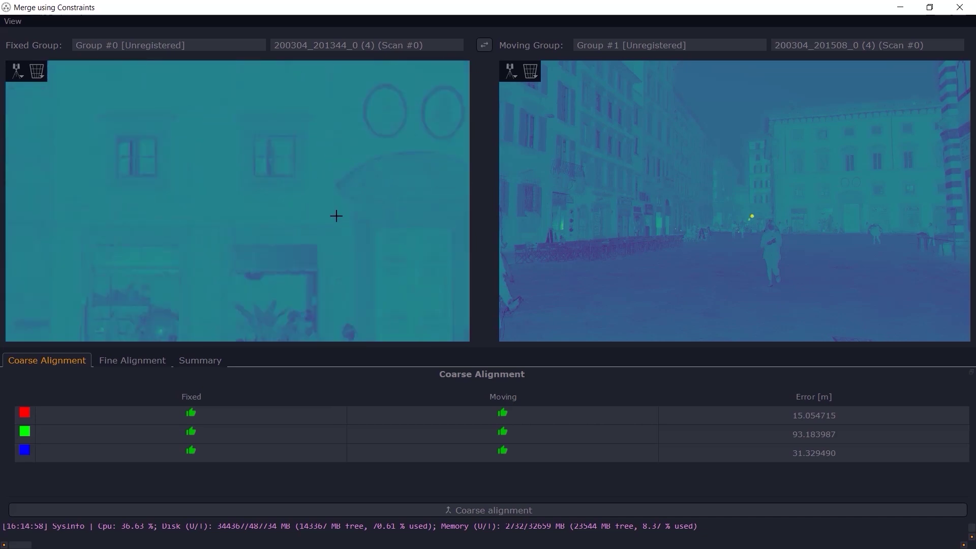
left_click(316, 245)
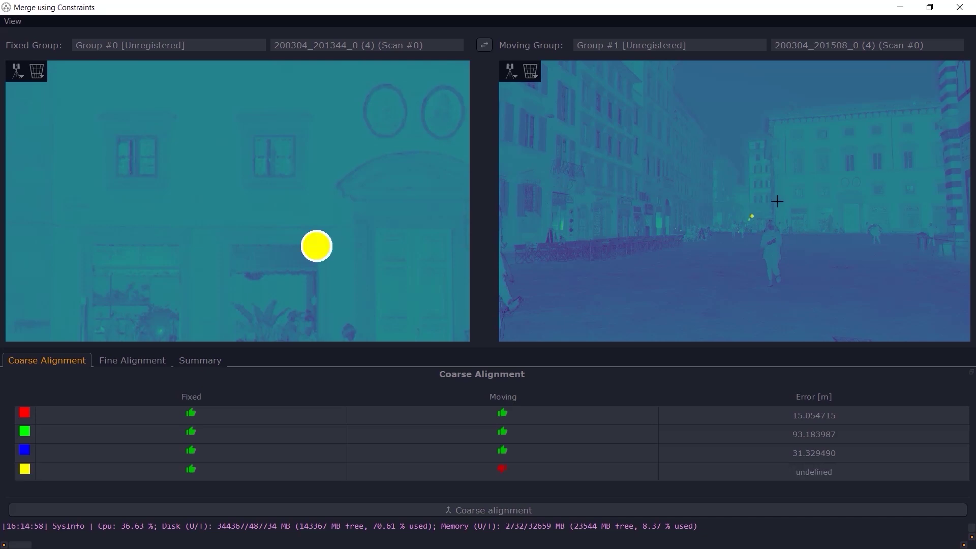
Place the matching fourth point in the moving scan on the same shop opening's upper-right corner beside the arched portal
scroll(868, 209, "up", 5)
left_click_drag(740, 189, 695, 186)
scroll(817, 192, "down", 2)
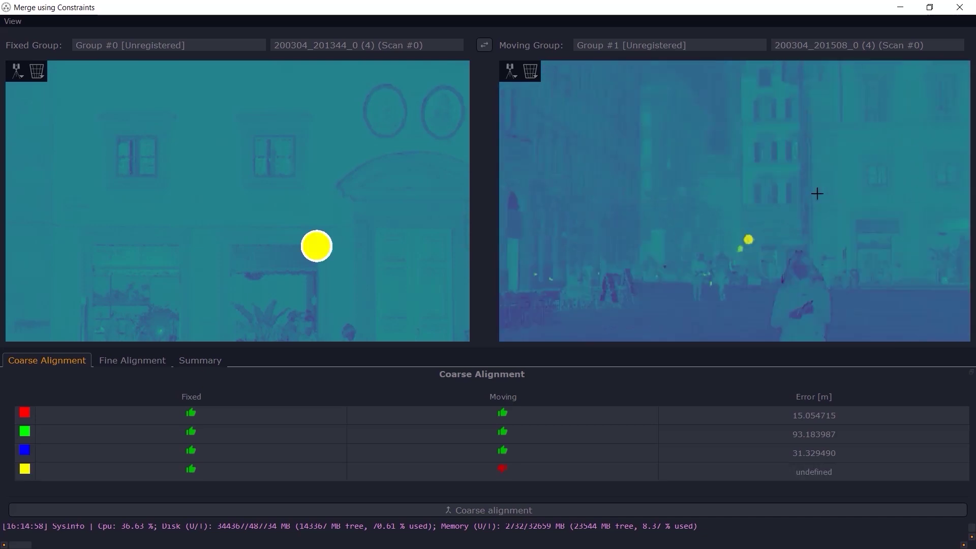
left_click_drag(874, 198, 630, 179)
left_click_drag(755, 188, 697, 184)
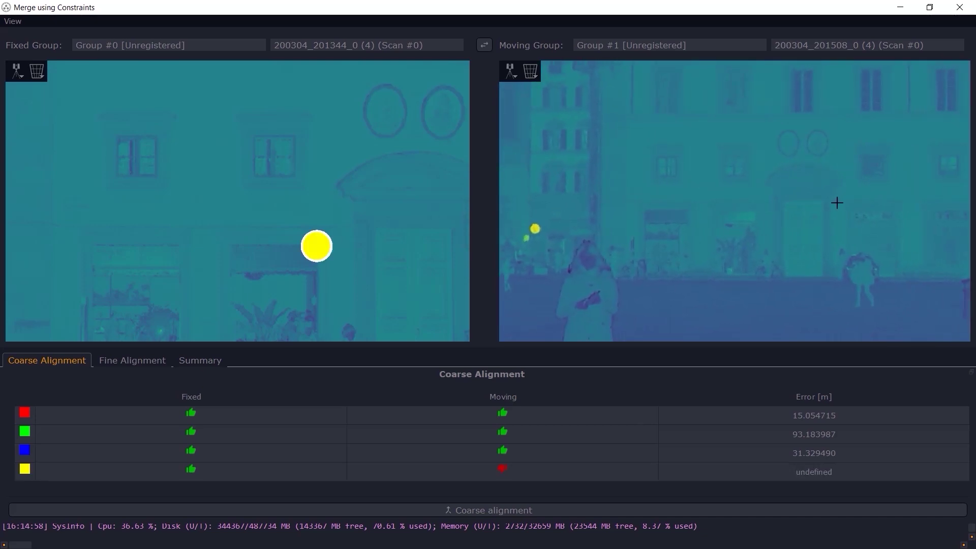
left_click_drag(837, 203, 787, 209)
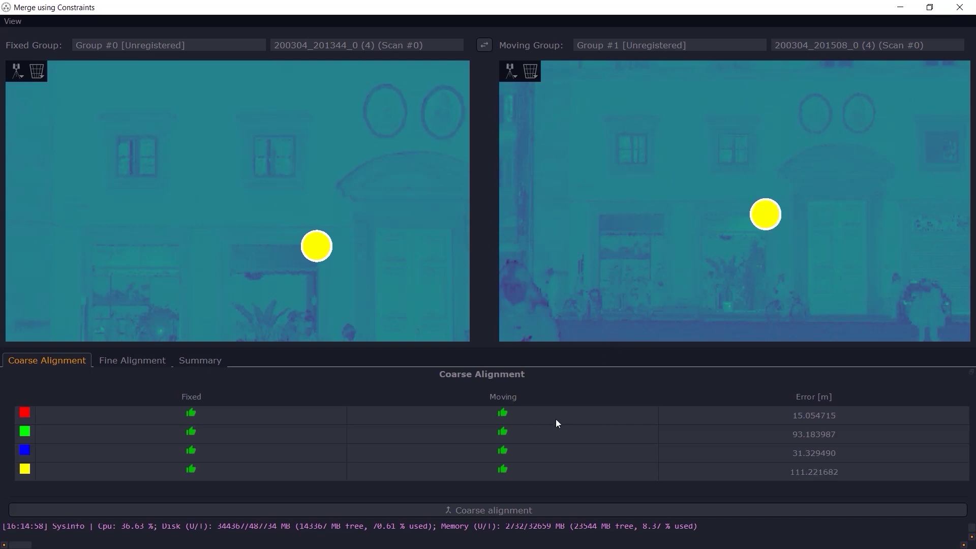
Run the coarse alignment of Group #1 to Group #0 from the four point pairs, followed by the fine alignment
left_click(520, 511)
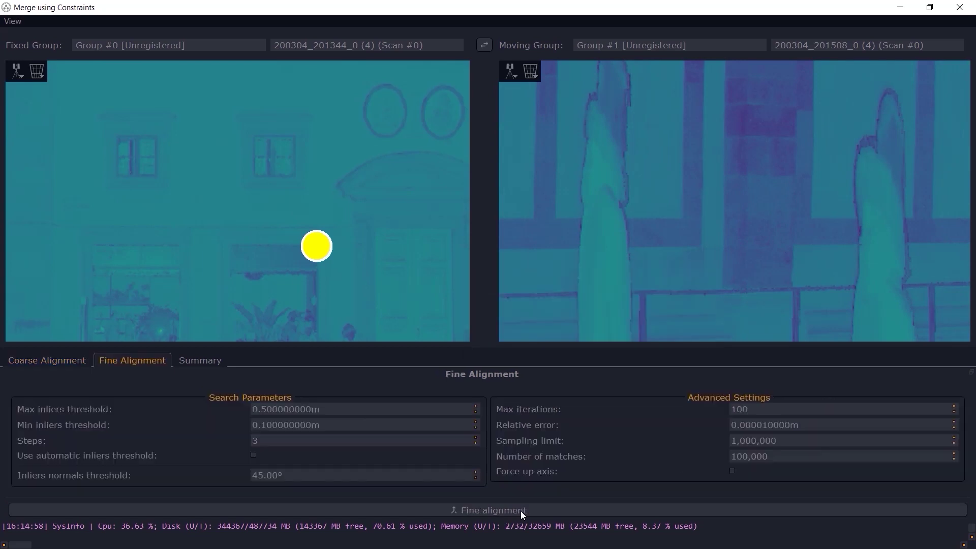
left_click(433, 512)
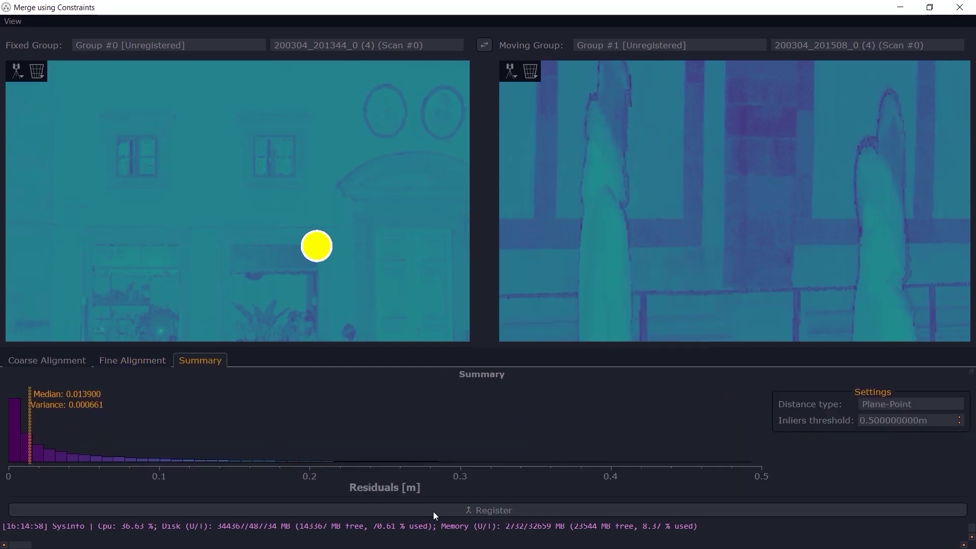
Set the residuals' inliers threshold to 0.10 m and register Group #1 to Group #0
left_click(873, 420)
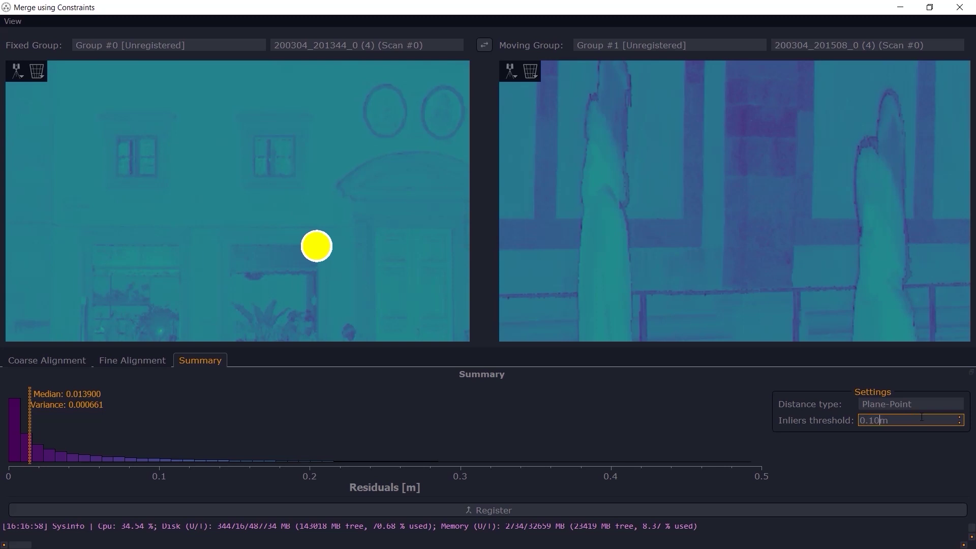
key("Return")
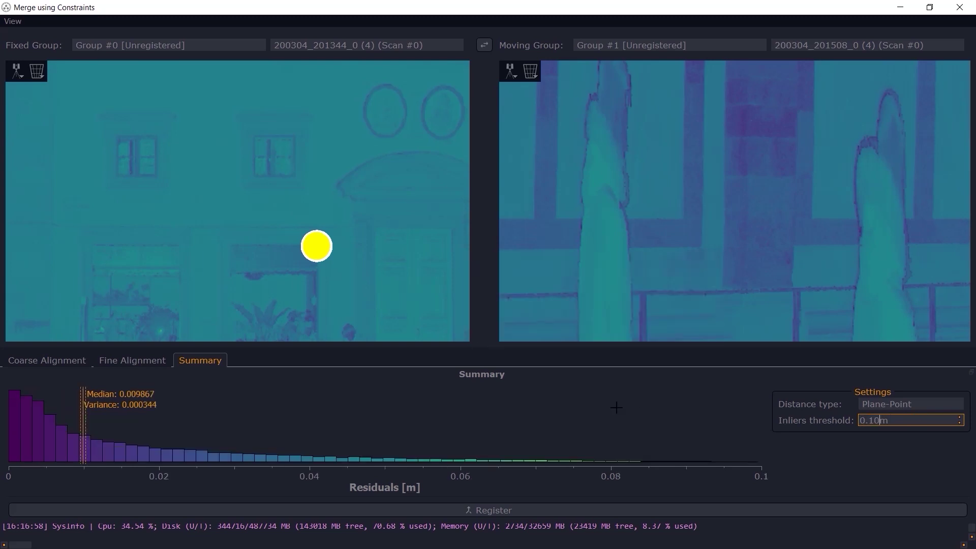
left_click(520, 510)
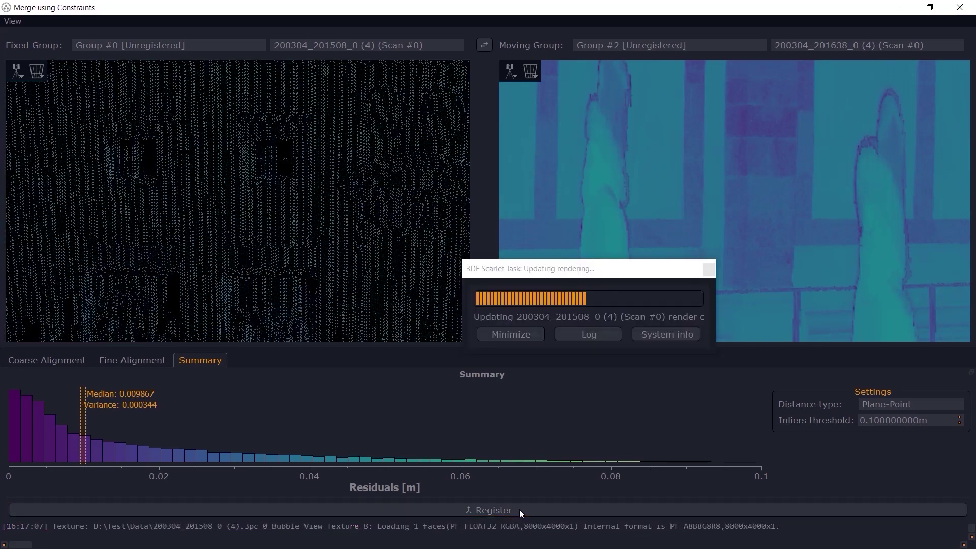
Choose Group #2 as the moving group to merge with Group #0
scroll(409, 117, "down", 8)
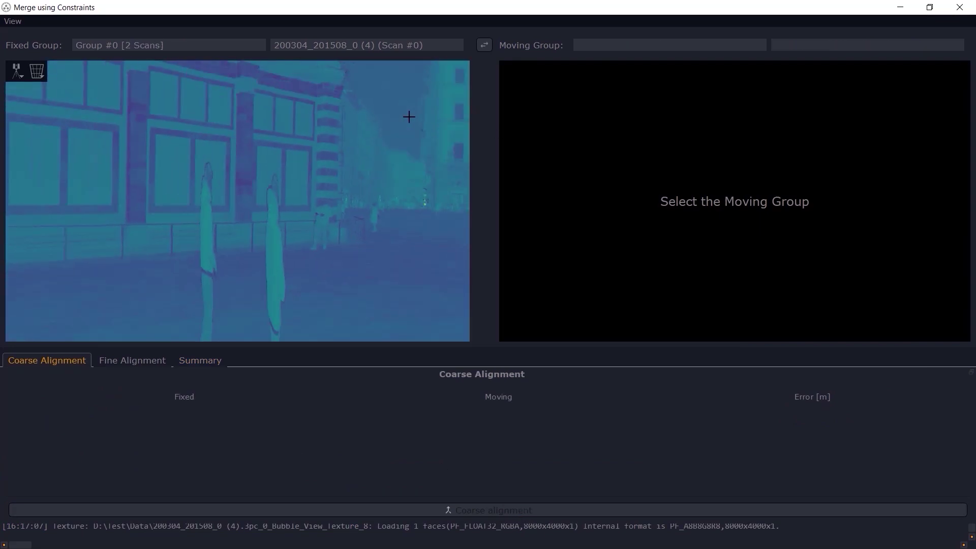
left_click(598, 47)
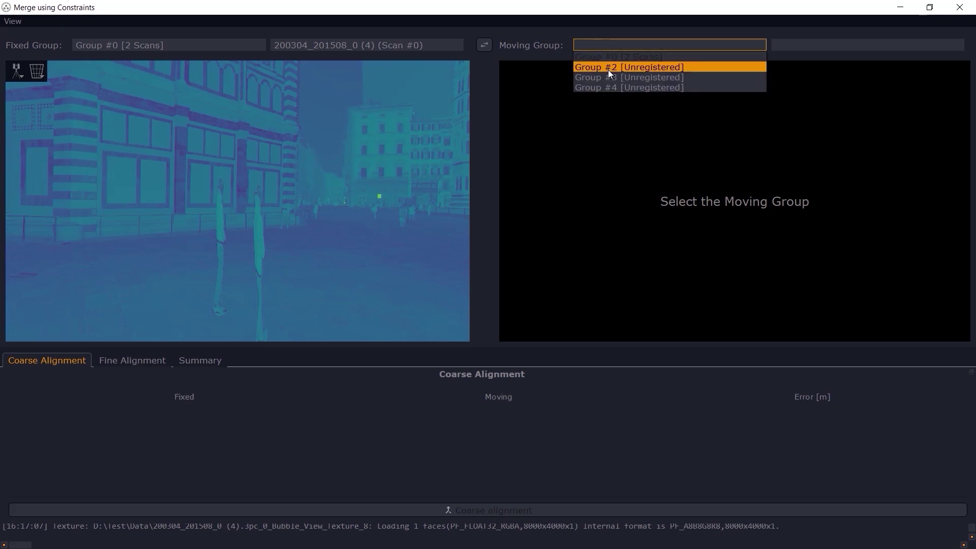
left_click(608, 69)
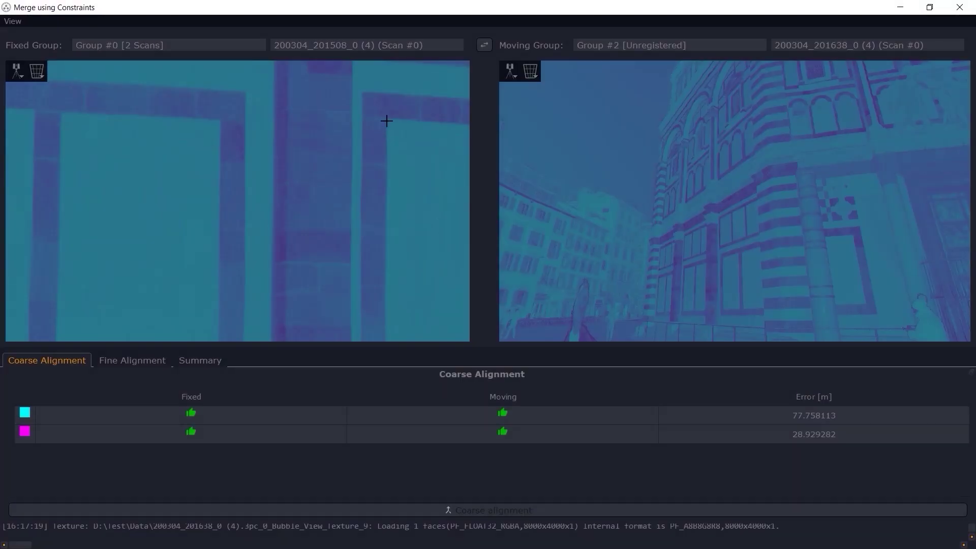
Place the third constraint pair on the inner upper-left corner of the dark-framed baptistery panel in the fixed and moving scans
left_click(388, 120)
scroll(732, 227, "up", 5)
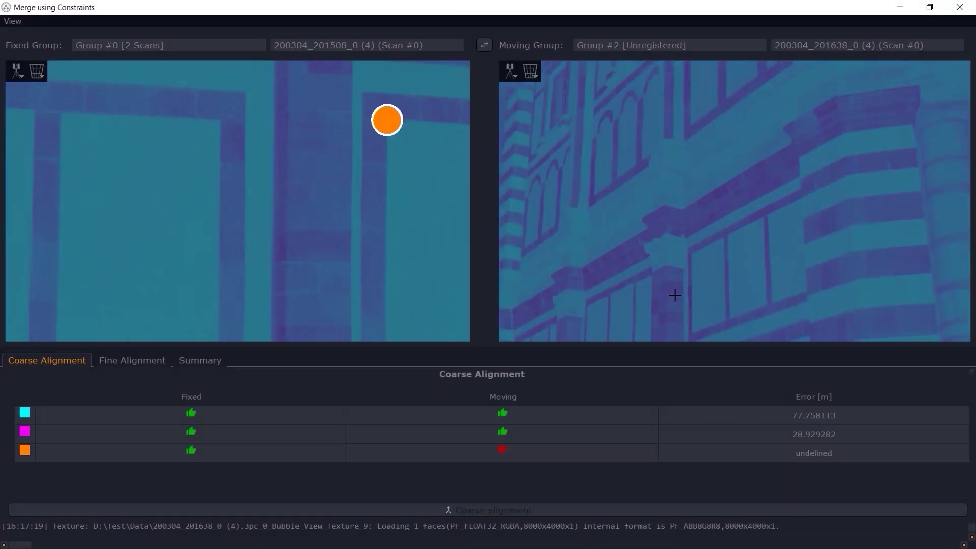
left_click_drag(684, 253, 720, 44)
scroll(646, 159, "up", 5)
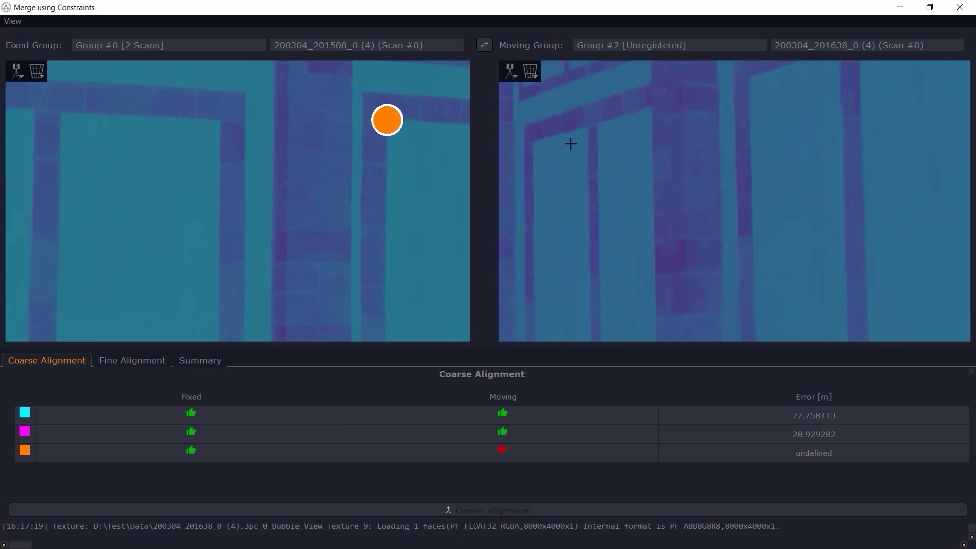
left_click(533, 141)
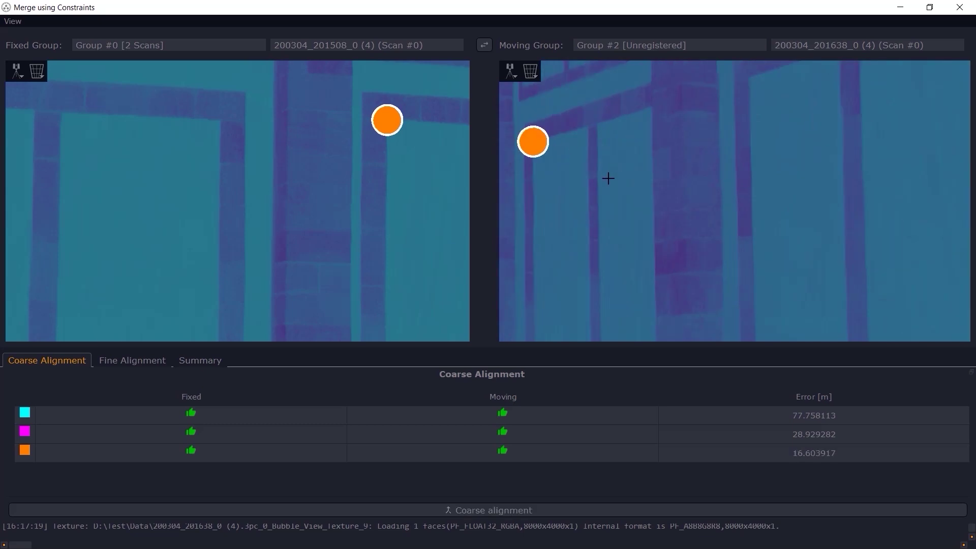
Run the coarse and fine alignments of Group #2 to Group #0, and register the result
left_click(518, 510)
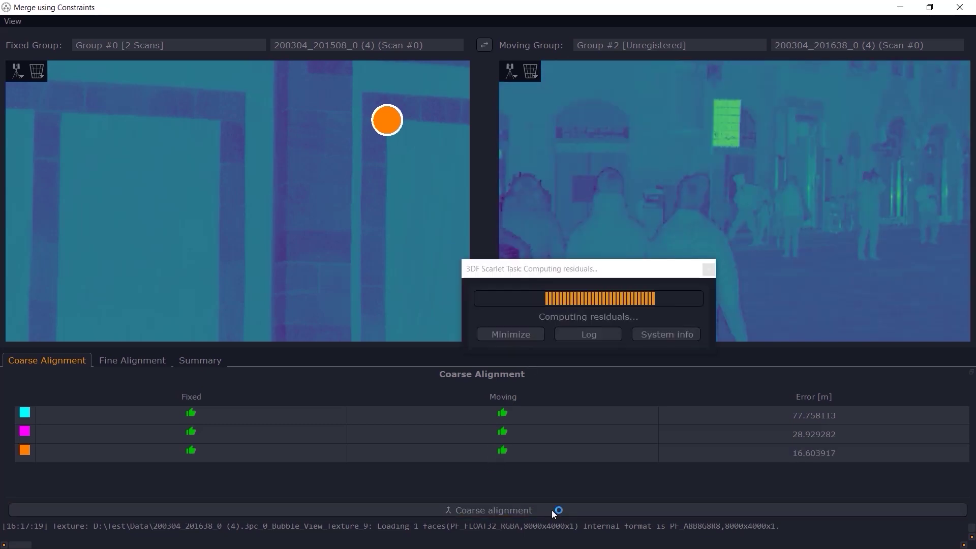
left_click(552, 511)
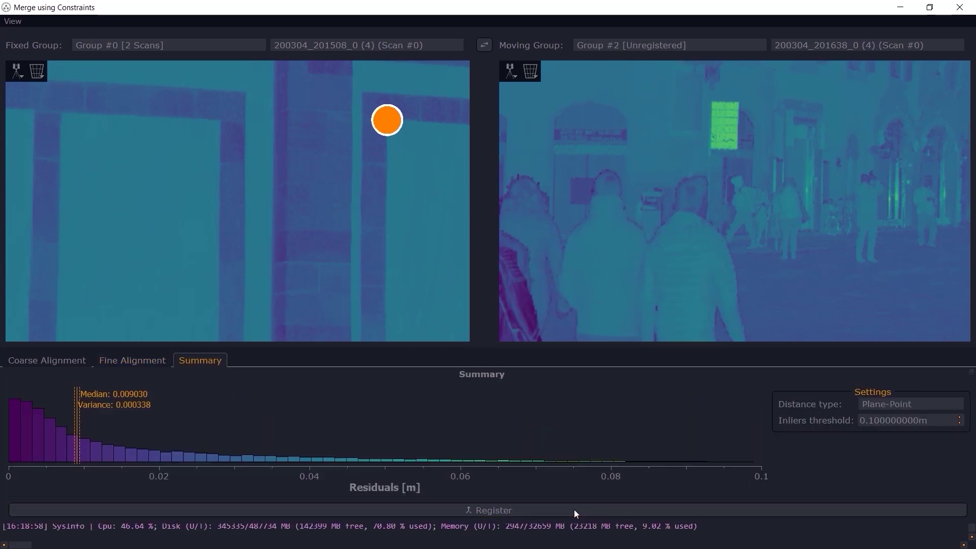
left_click(522, 514)
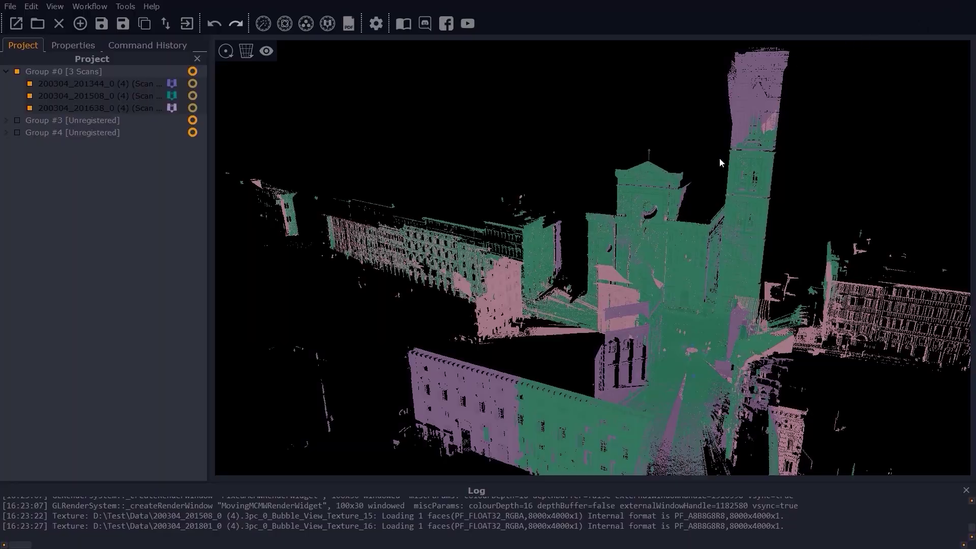
Examine how the three registered scans overlap on the cathedral facade and bell tower
scroll(688, 249, "up", 4)
middle_click_drag(690, 204, 622, 315)
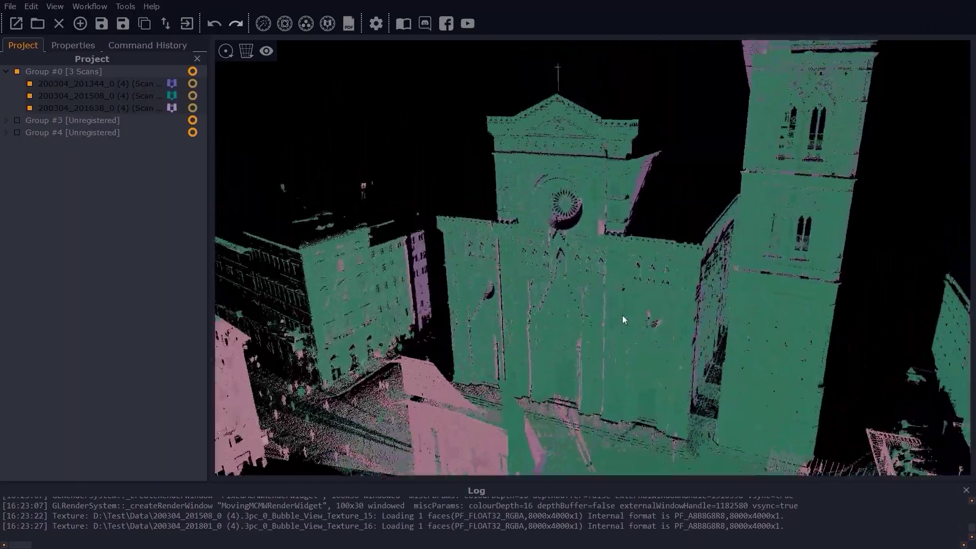
left_click_drag(622, 315, 483, 417)
scroll(656, 281, "up", 7)
scroll(545, 278, "up", 4)
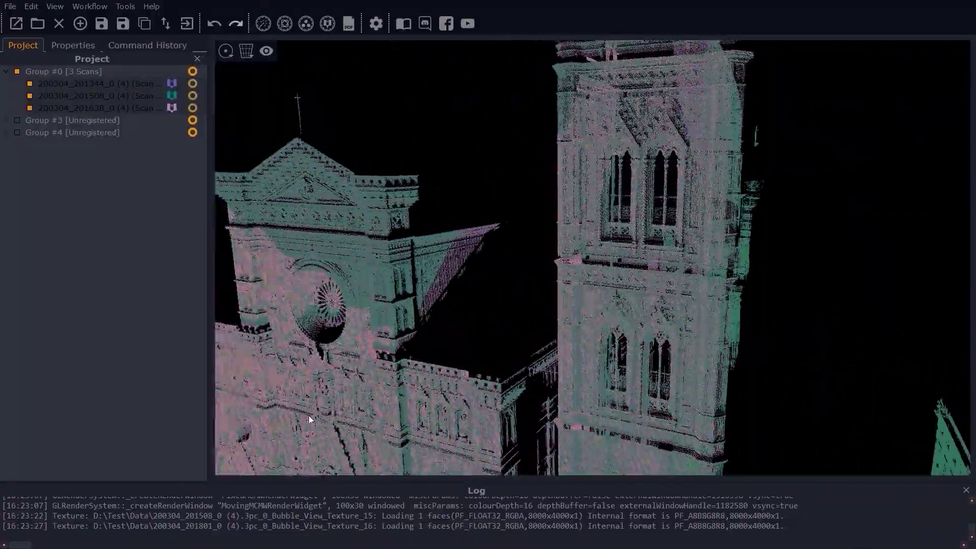
left_click_drag(309, 416, 431, 225)
Switch all three scans in Group #0 from solid colors to the color-gradient display
left_click(114, 109)
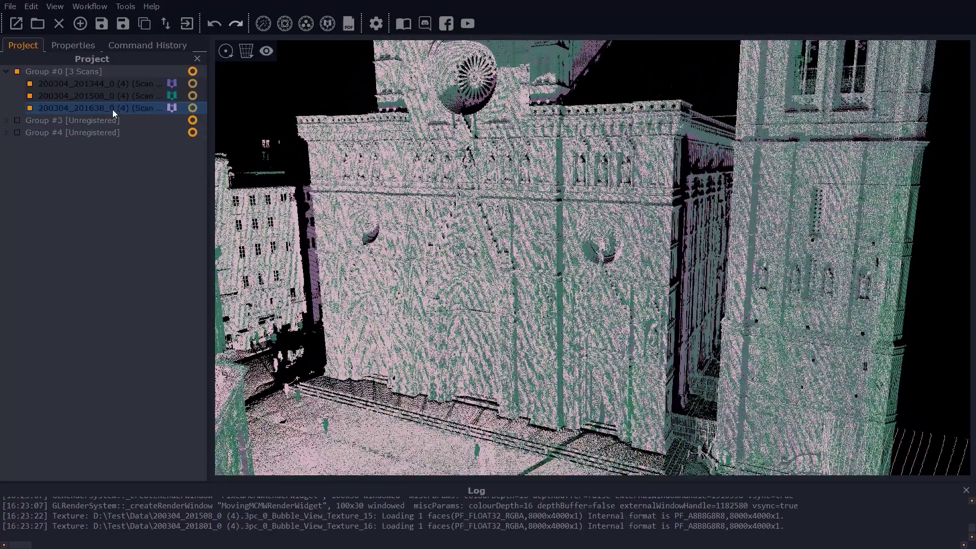
left_click(114, 83, "shift")
right_click(114, 83)
left_click(148, 101)
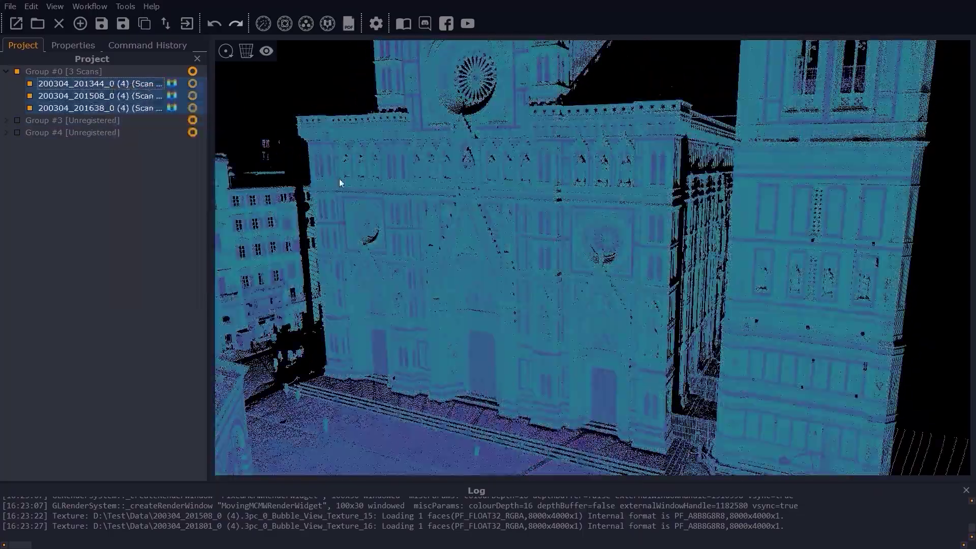
Inspect the gradient-colored registered point cloud around the cathedral facade and the baptistery
left_click_drag(341, 183, 541, 221)
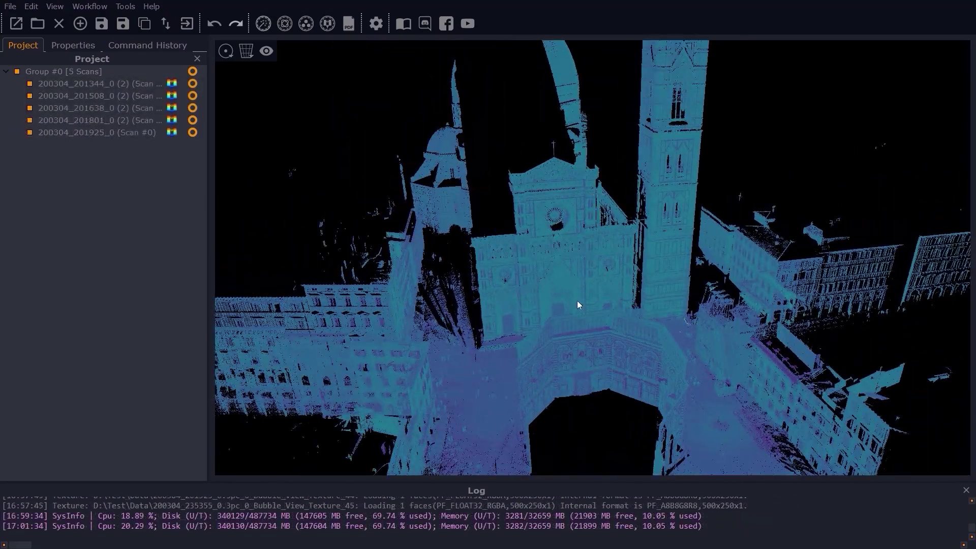
scroll(573, 270, "up", 5)
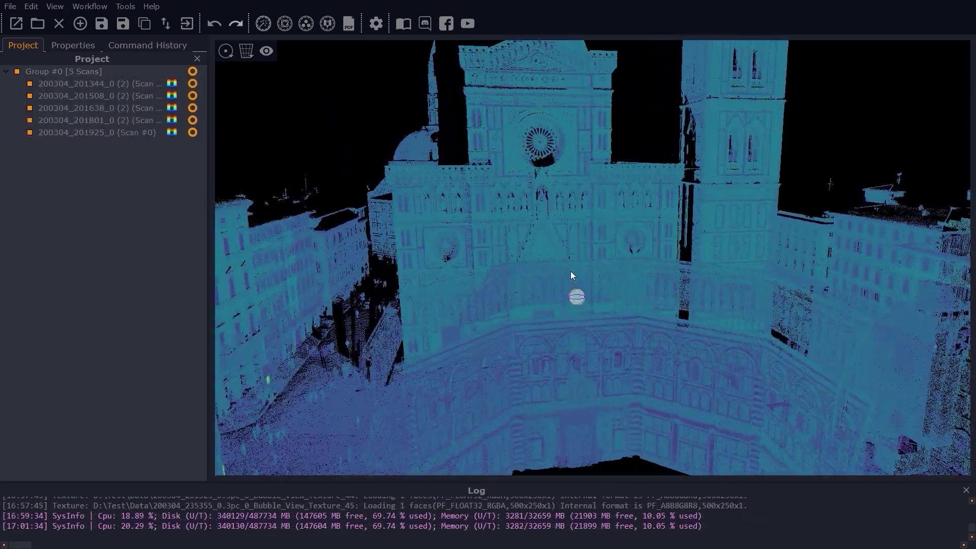